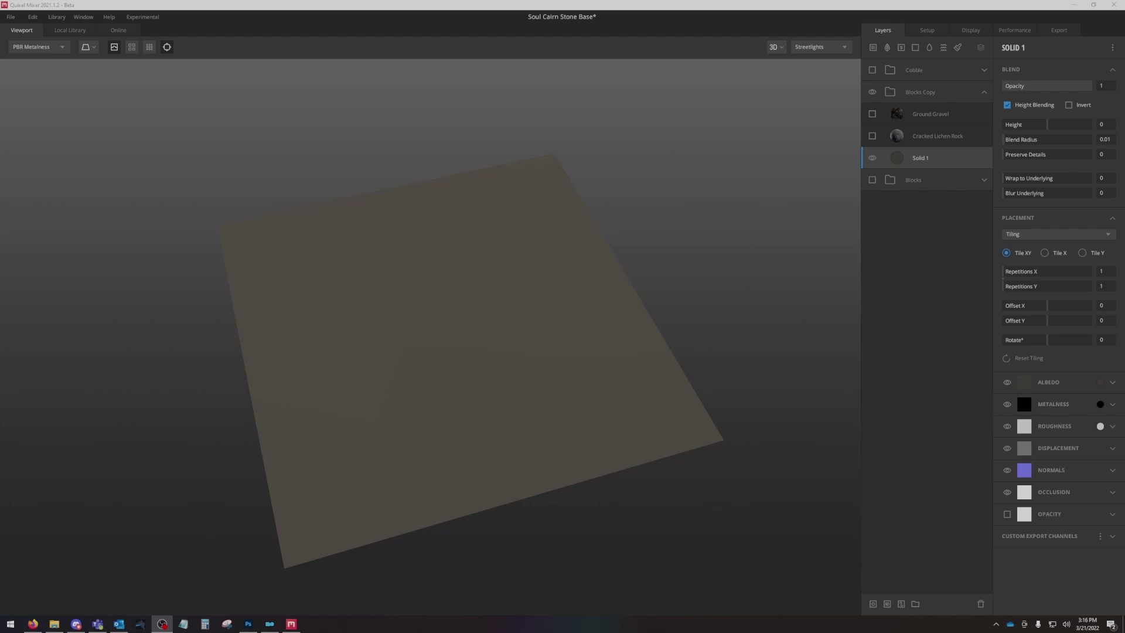
Temporarily show the Blocks group instead of Blocks Copy, examine its stone surface, and switch visibility back to Blocks Copy.
mouse_move(575, 365)
mouse_down()
mouse_move(494, 357)
mouse_move(635, 359)
mouse_move(745, 258)
mouse_move(515, 318)
mouse_up()
middle_drag(515, 319, 410, 333)
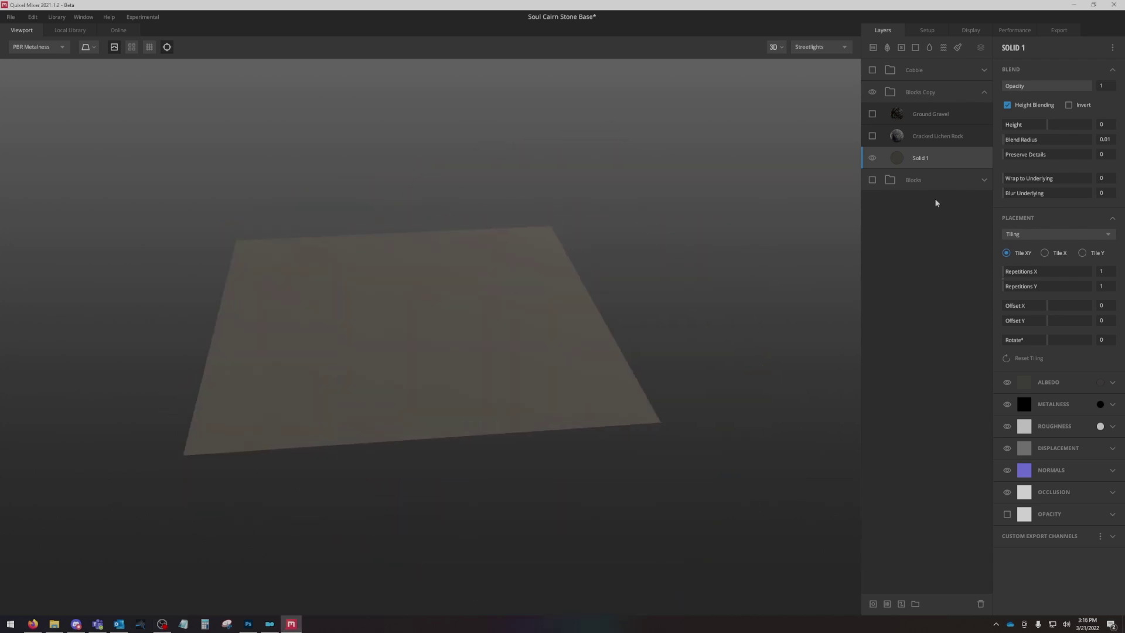
click(871, 92)
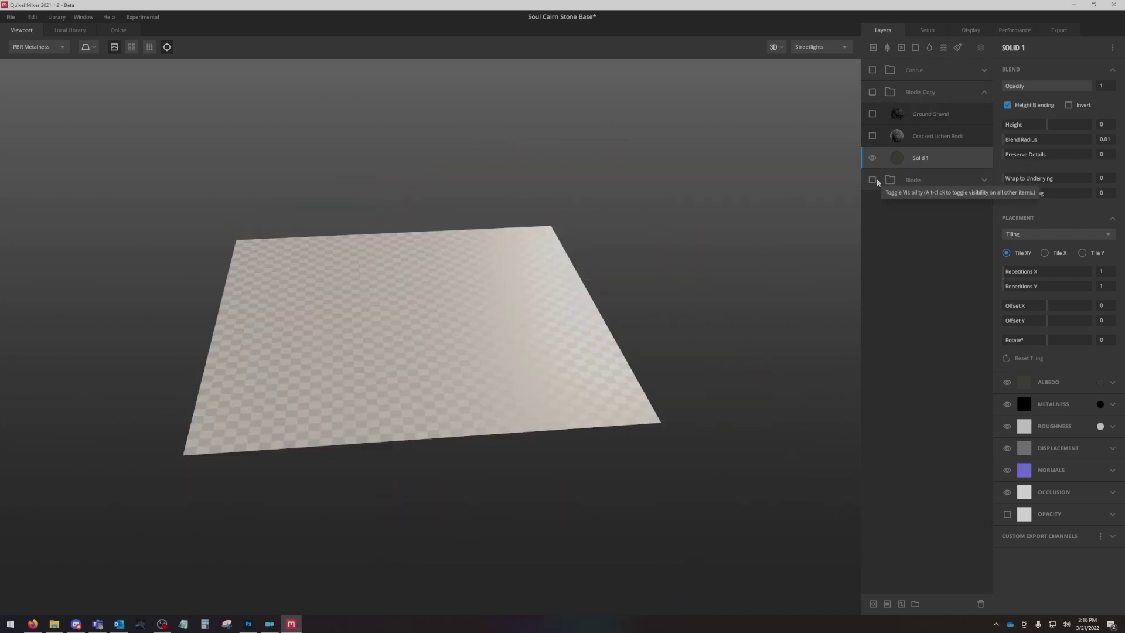
click(871, 179)
drag(309, 322, 530, 238)
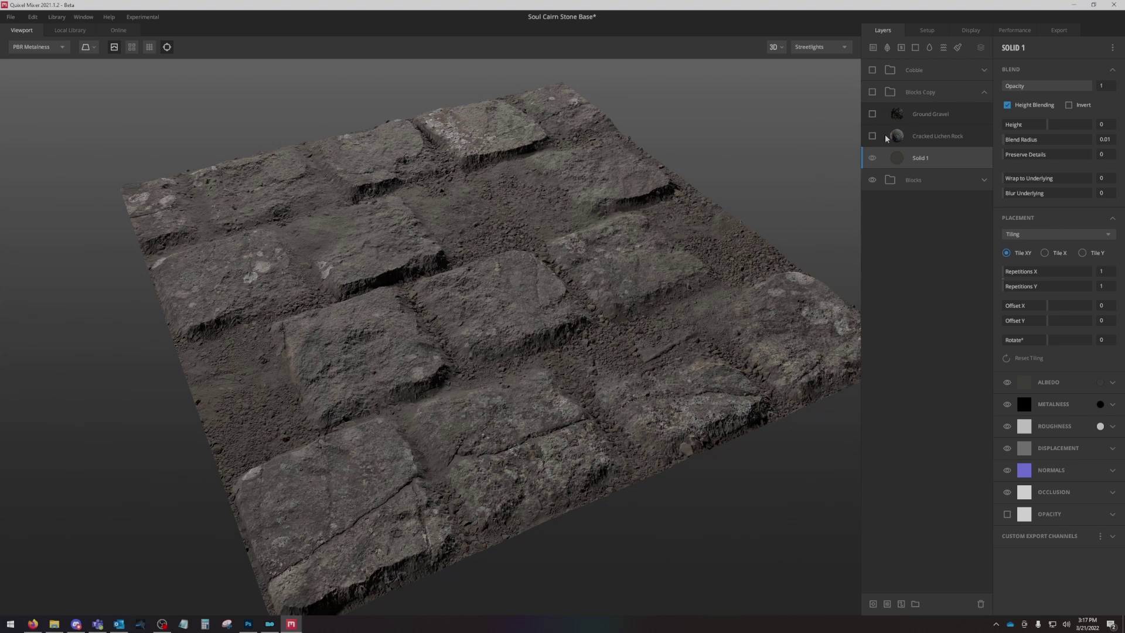
click(872, 179)
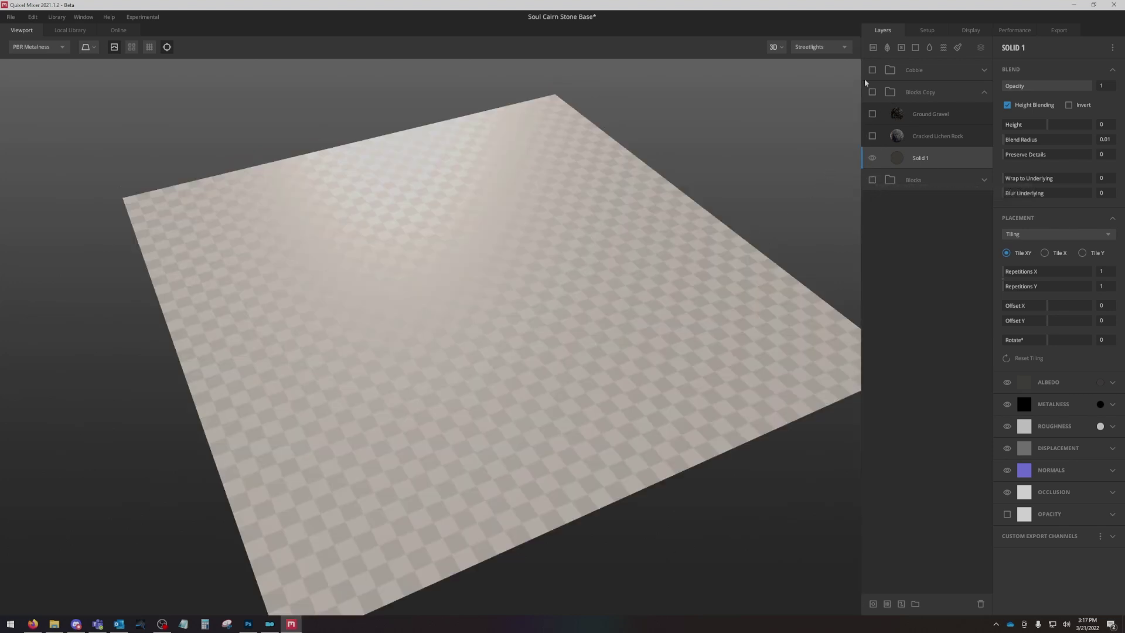
click(872, 92)
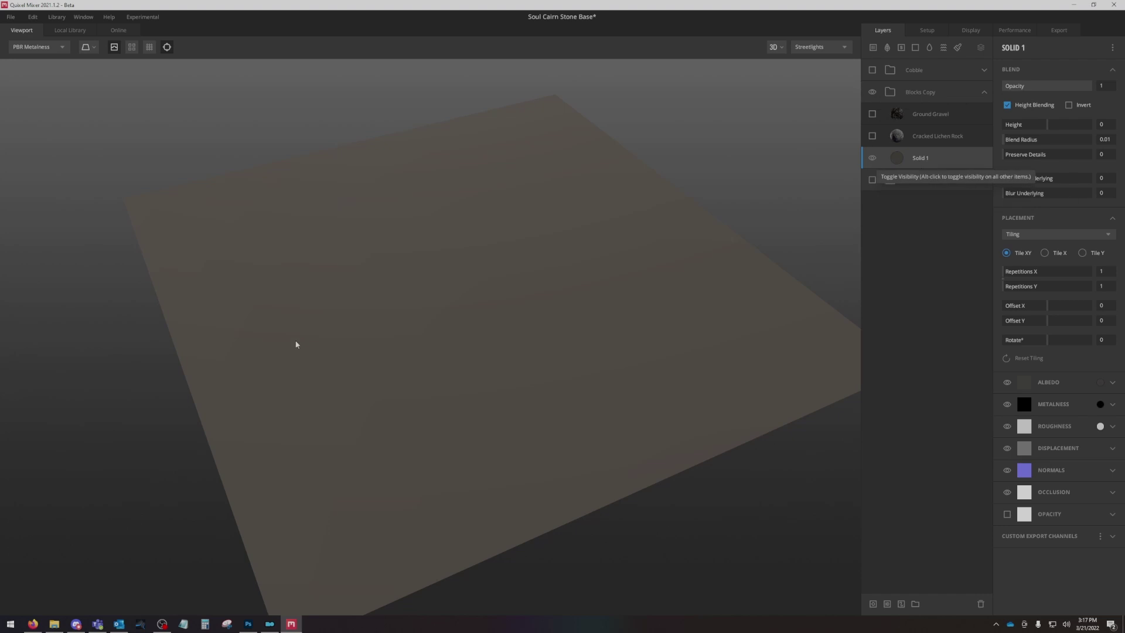
drag(355, 331, 508, 343)
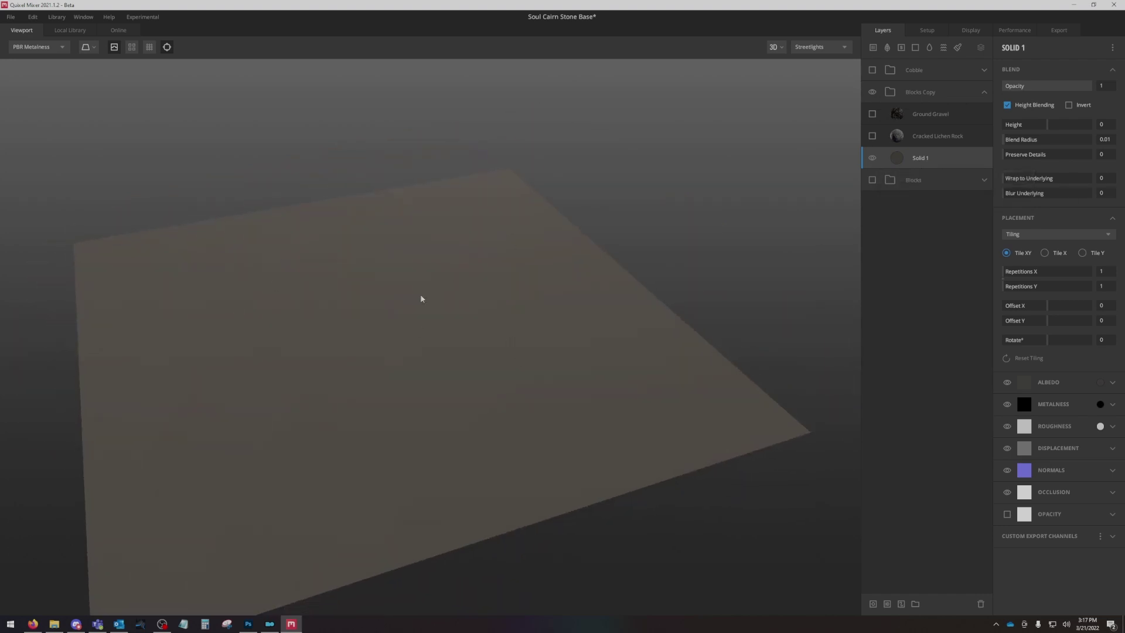
drag(420, 299, 404, 278)
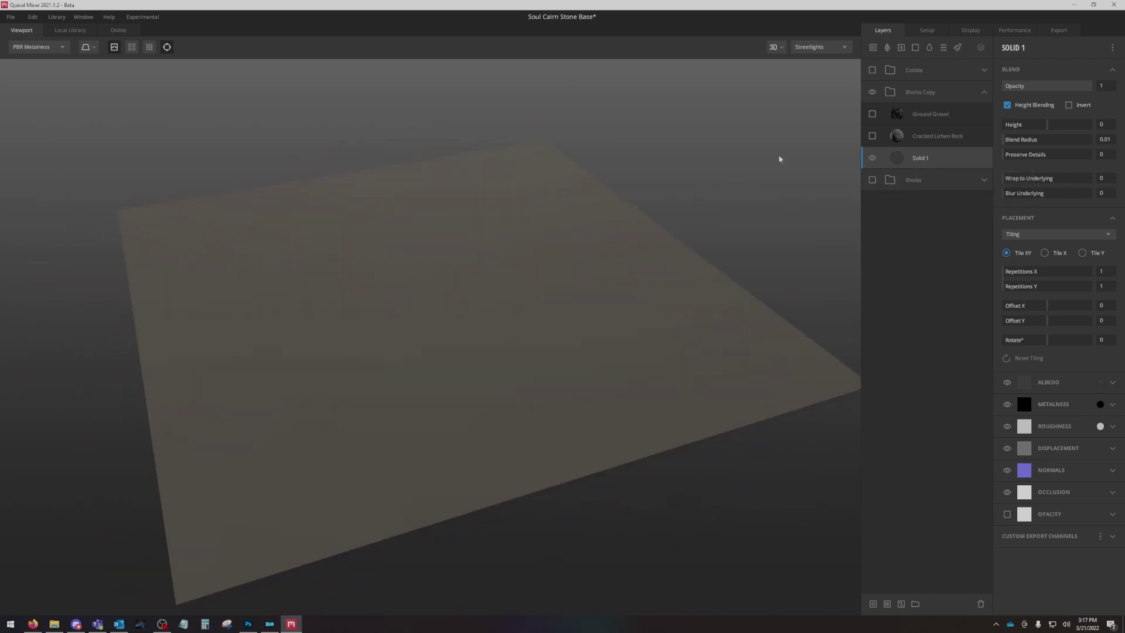
Turn on and select the Cracked Lichen Rock layer in the Blocks Copy group.
click(872, 136)
click(937, 136)
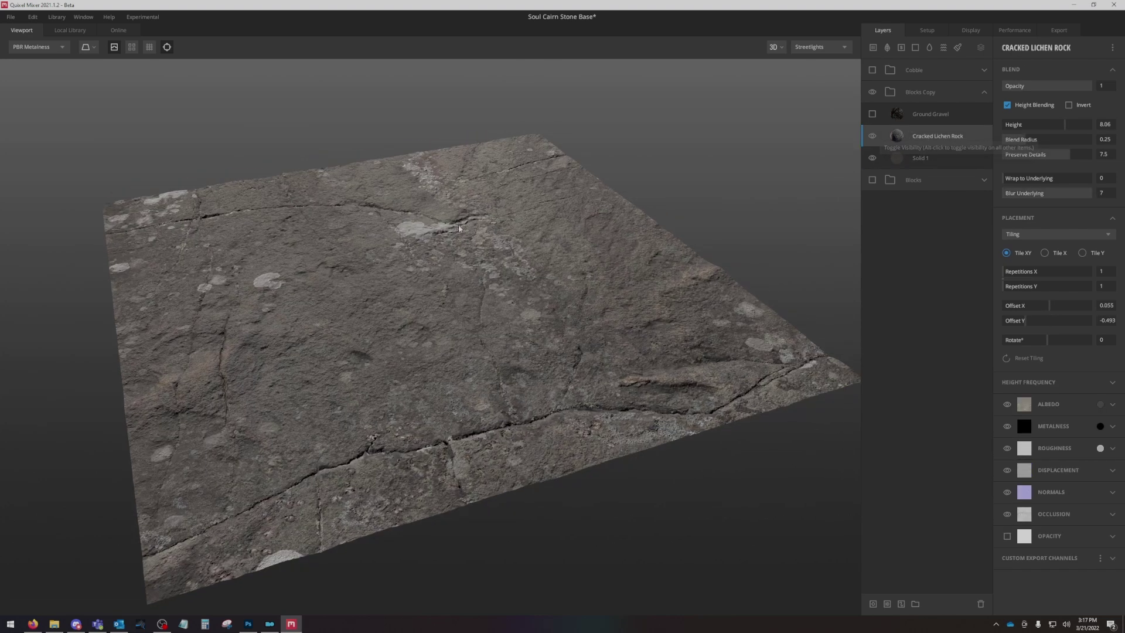
drag(464, 219, 573, 322)
scroll(485, 273, down, 2)
scroll(486, 273, up, 5)
scroll(447, 306, down, 3)
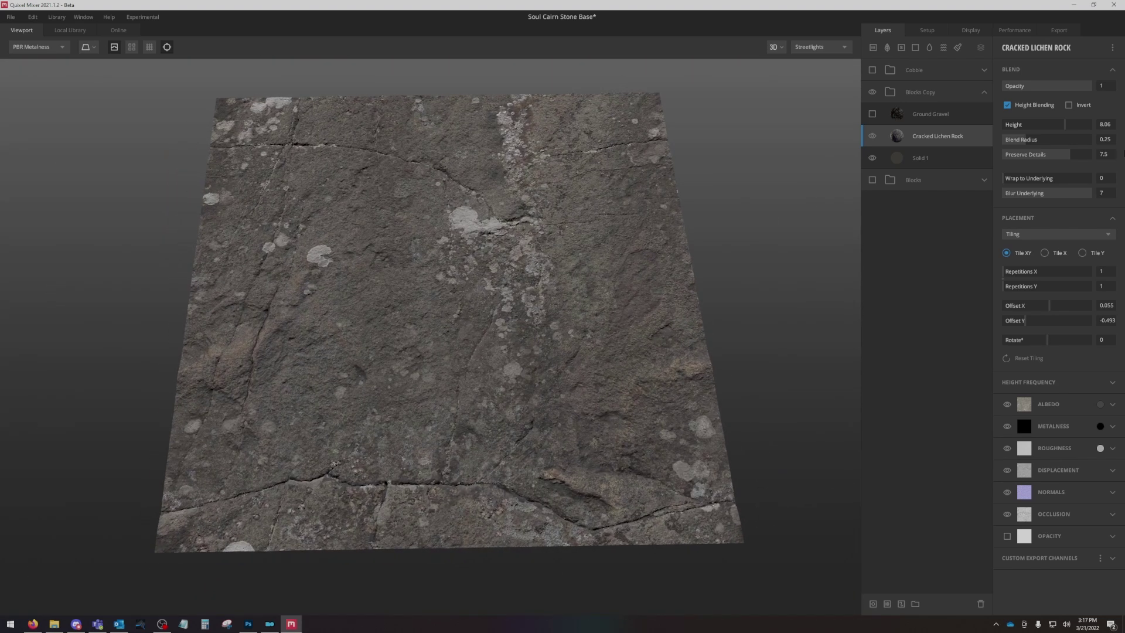
Add a mask stack to the Cracked Lichen Rock layer and give it a Square pattern component.
right_click(969, 141)
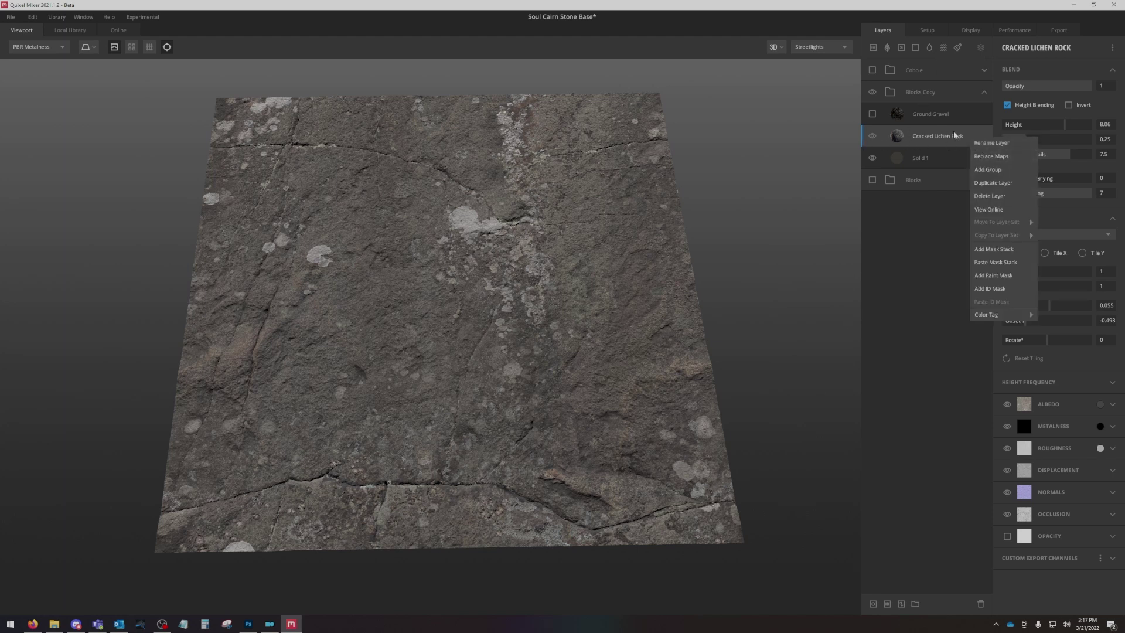
click(1010, 263)
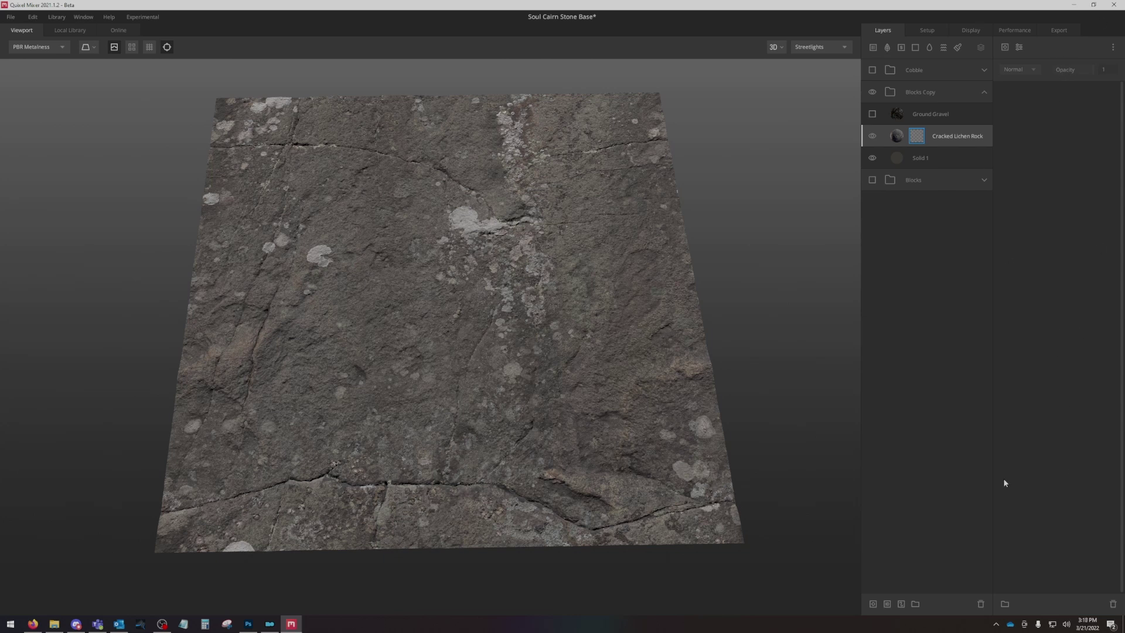
click(1005, 47)
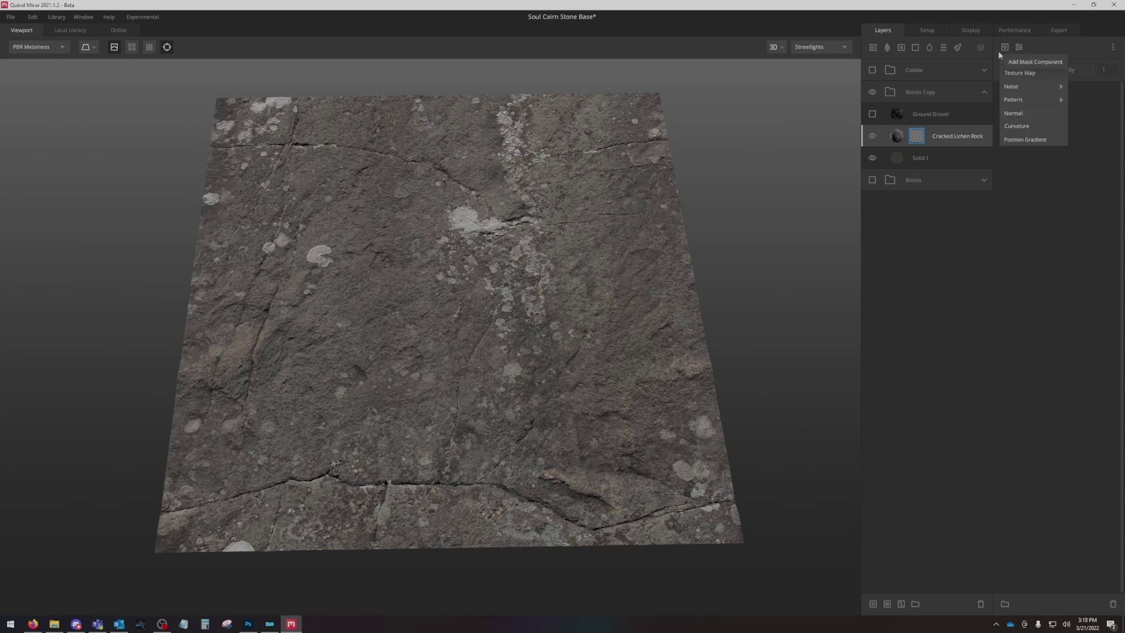
mouse_move(1040, 98)
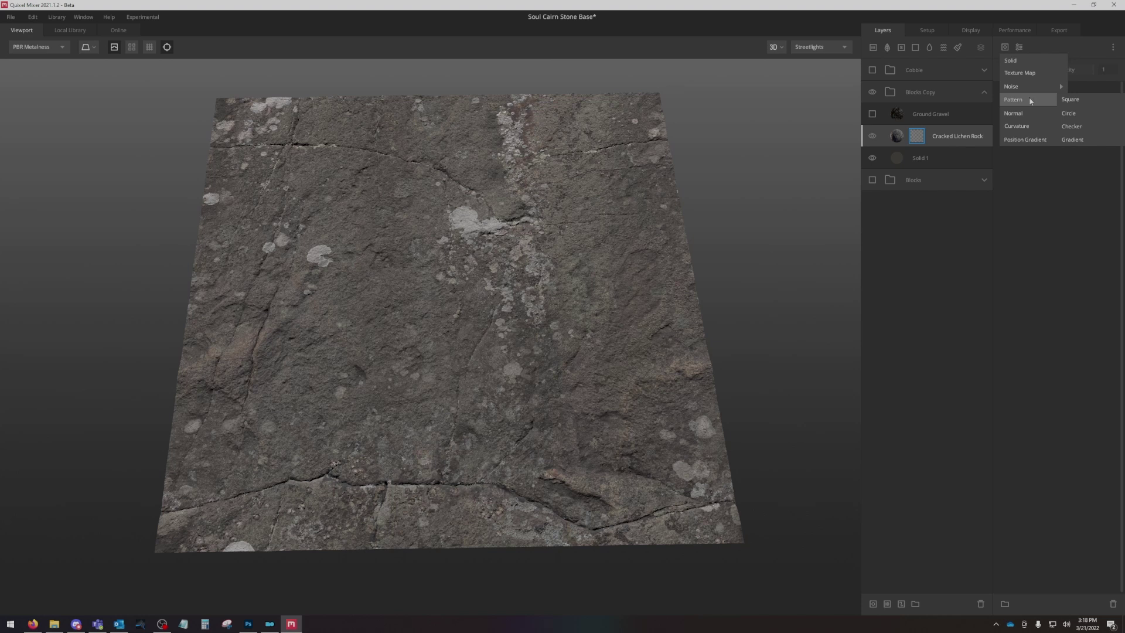
click(1080, 101)
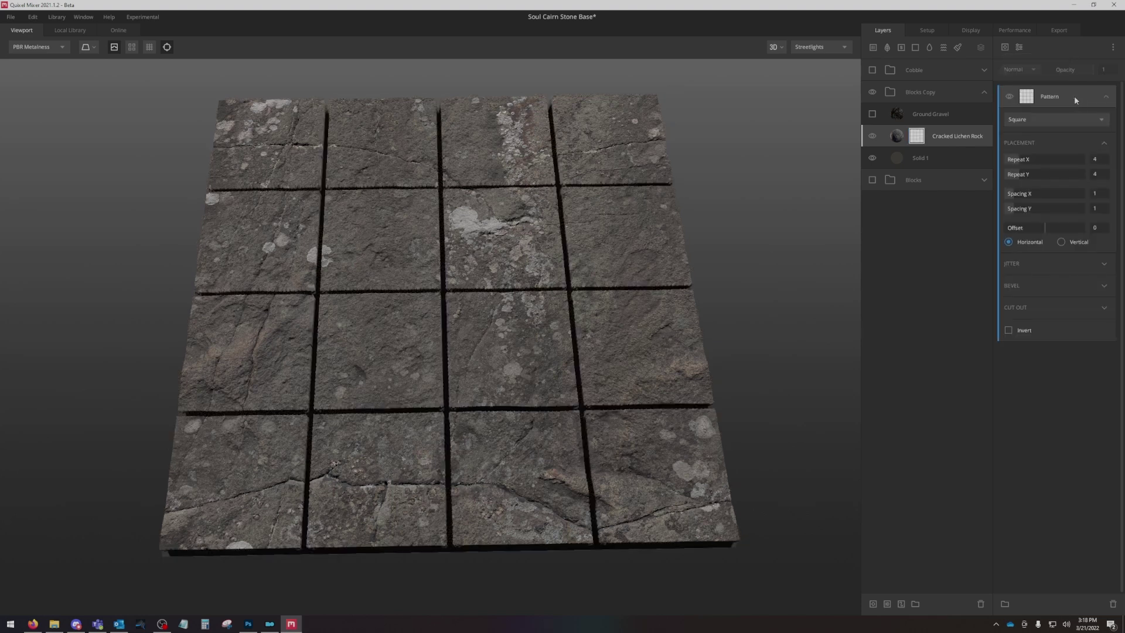
Examine the square grooves up close, display the Normal channel, and return to the PBR Metalness view.
drag(449, 384, 379, 427)
right_drag(379, 427, 479, 431)
drag(479, 431, 458, 362)
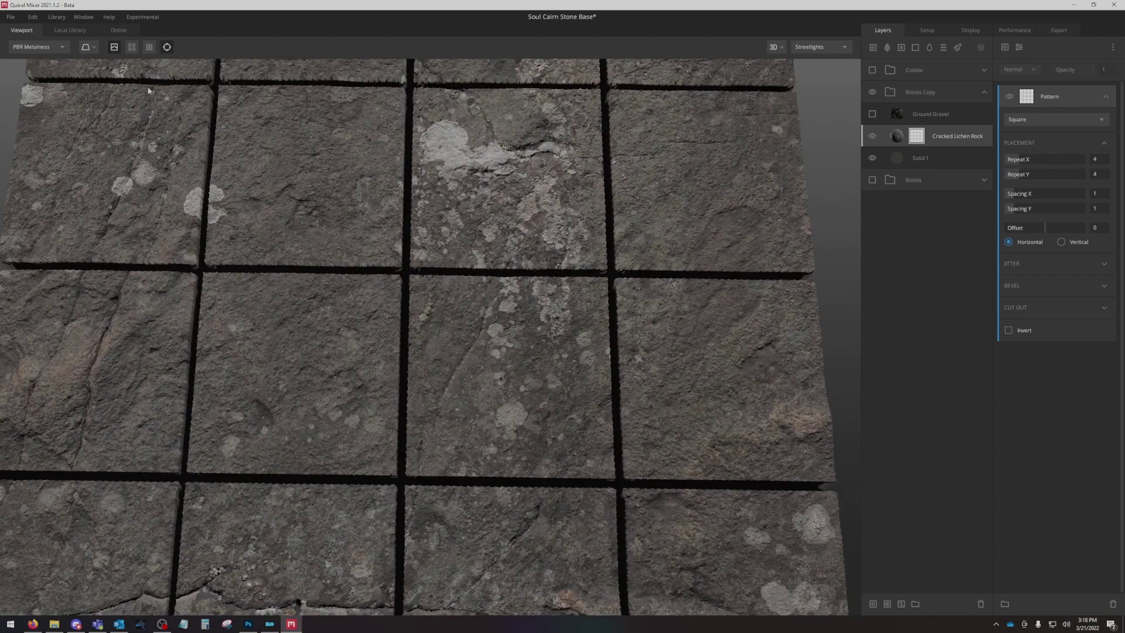
click(38, 47)
click(35, 112)
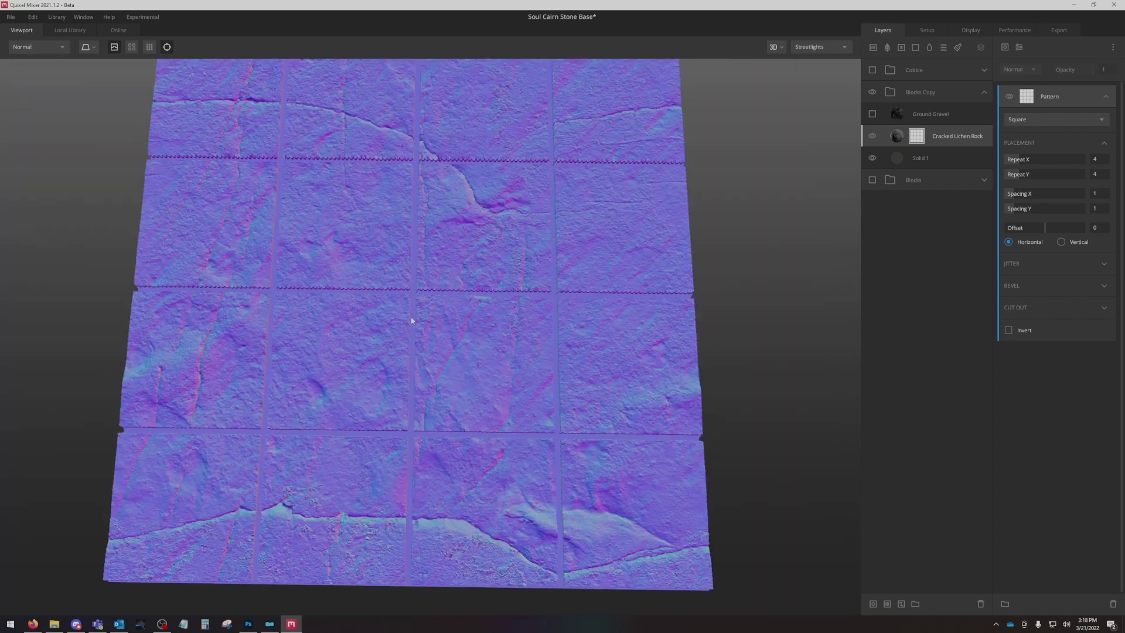
click(21, 51)
click(29, 59)
drag(561, 333, 634, 255)
Lower the Cracked Lichen Rock layer's height to about 5.08 while the Solid 1 layer is hidden, and show Solid 1 again.
click(942, 159)
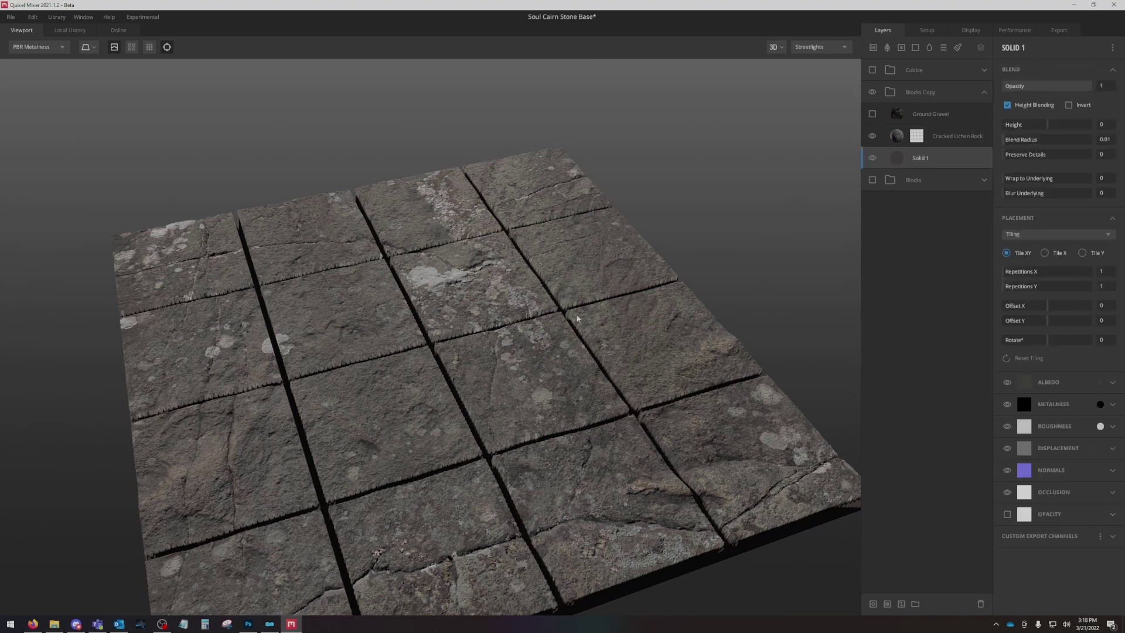
click(875, 159)
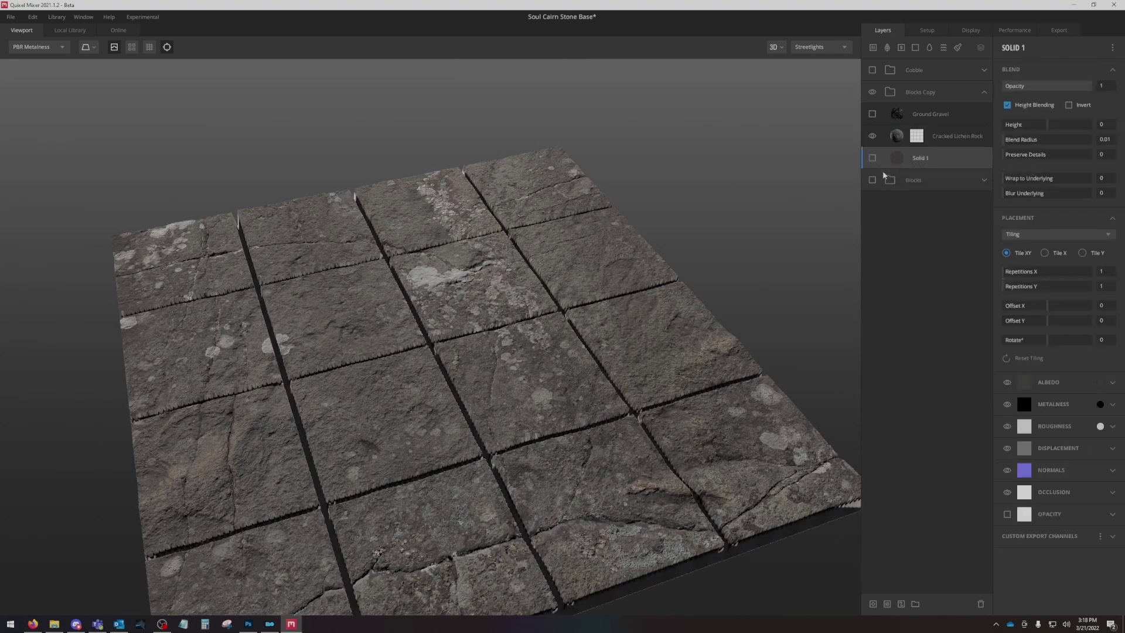
drag(1049, 126, 977, 143)
click(977, 142)
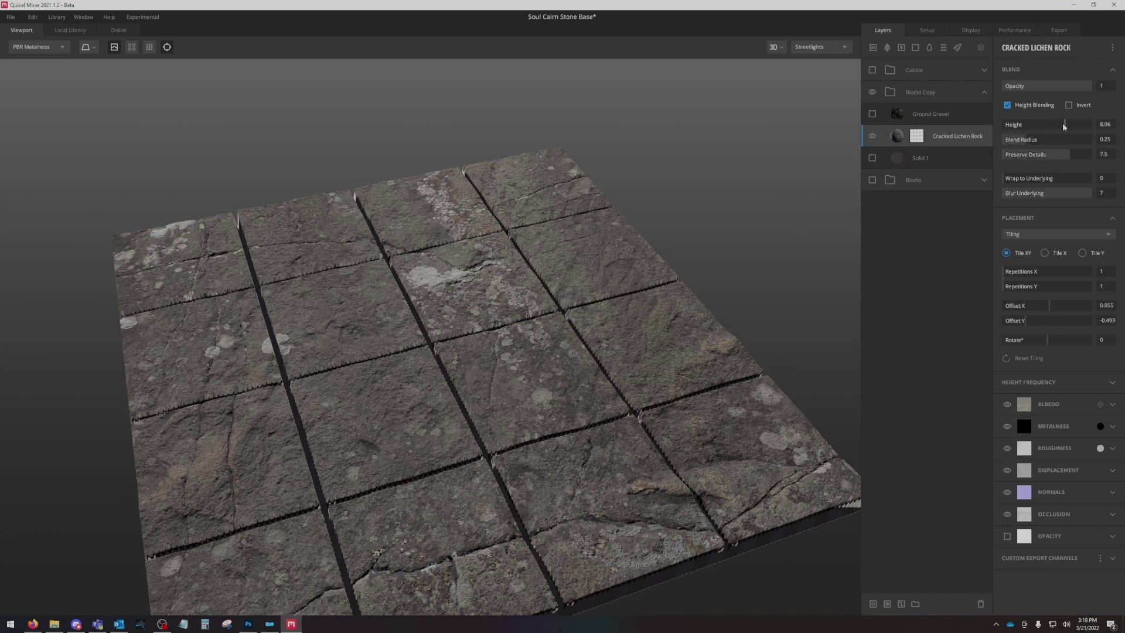
mouse_move(1065, 127)
mouse_down()
mouse_move(1017, 126)
mouse_move(1057, 125)
mouse_up()
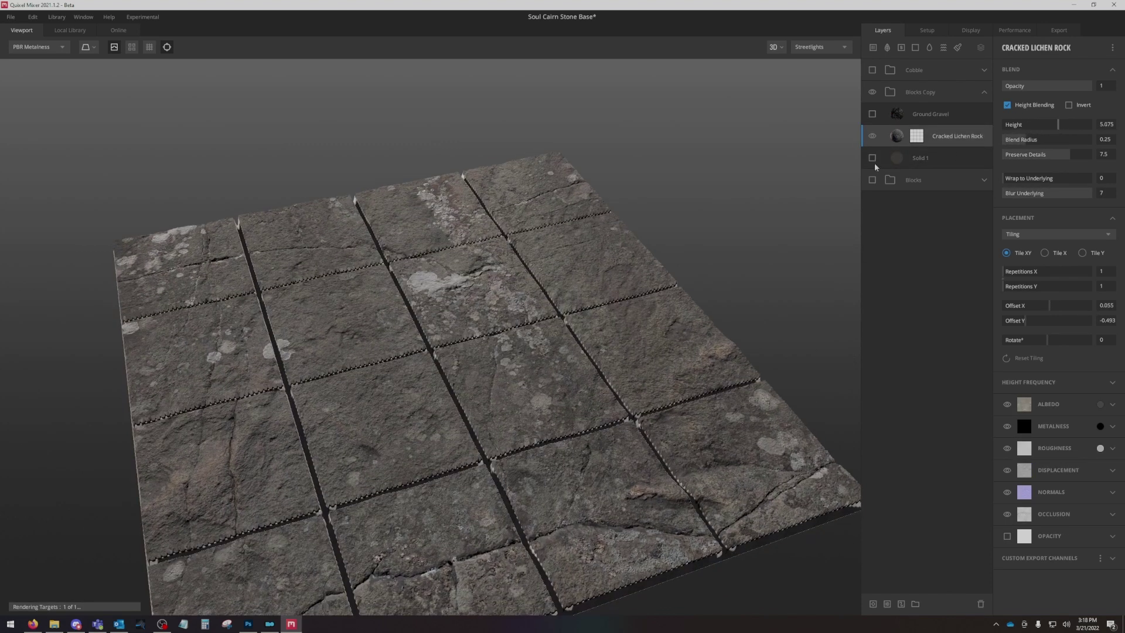
click(871, 158)
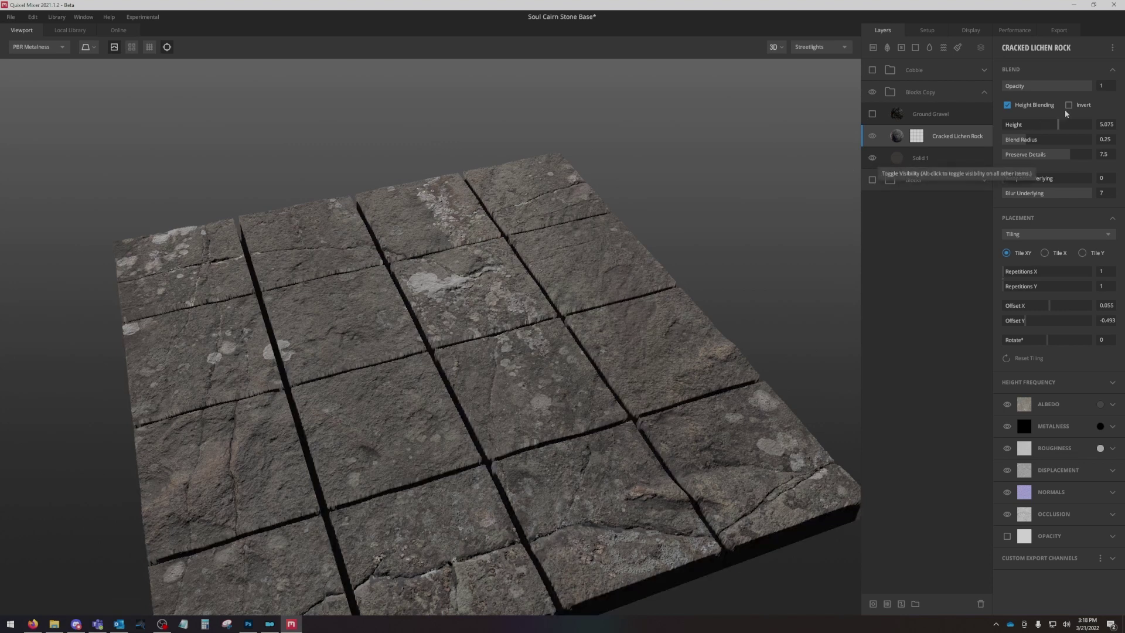
Set the Cracked Lichen Rock layer's height to about -0.5.
drag(1065, 121, 1046, 124)
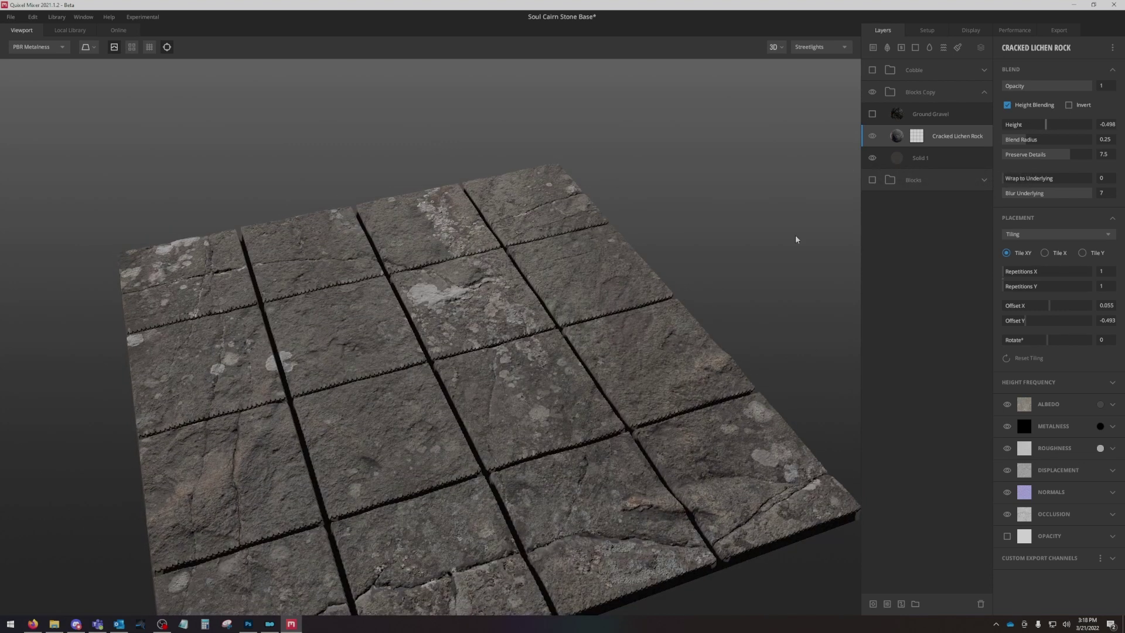
alt+drag(507, 402, 359, 442)
scroll(424, 410, up, 3)
drag(512, 419, 498, 356)
Widen the square mask pattern's spacing to about 5.75 in X and 6.46 in Y.
click(917, 136)
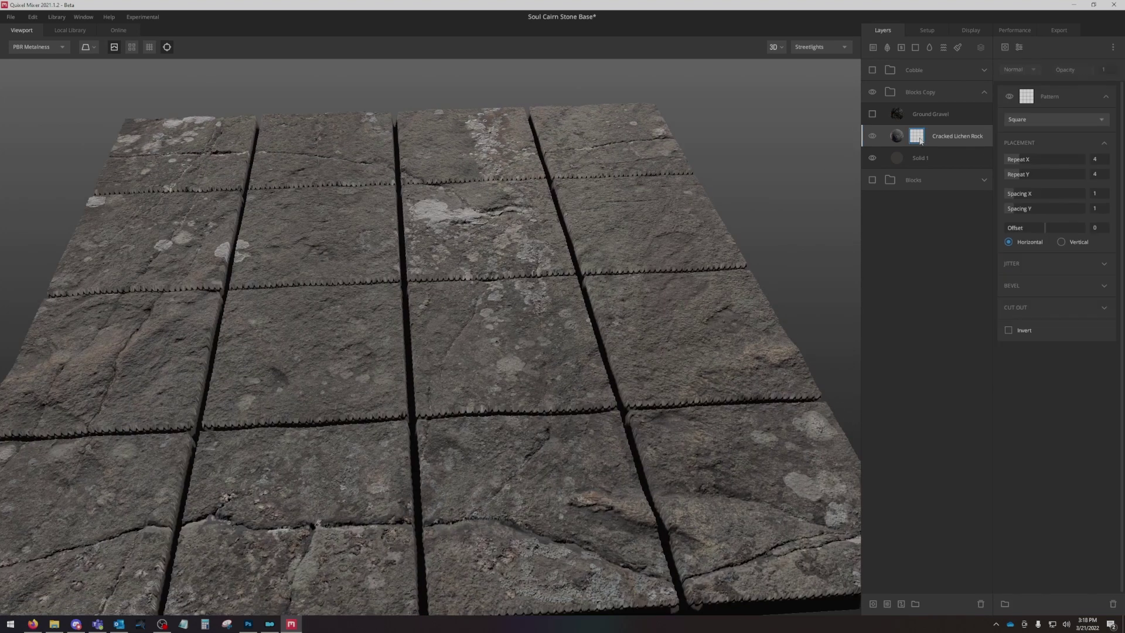
drag(608, 351, 460, 319)
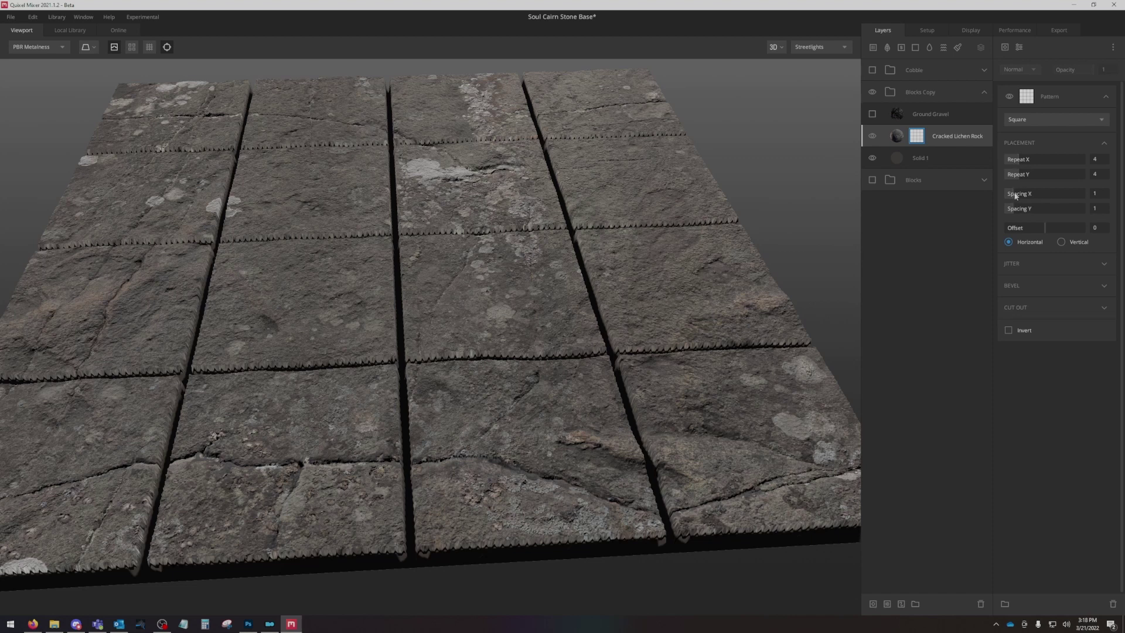
drag(1016, 196, 1056, 208)
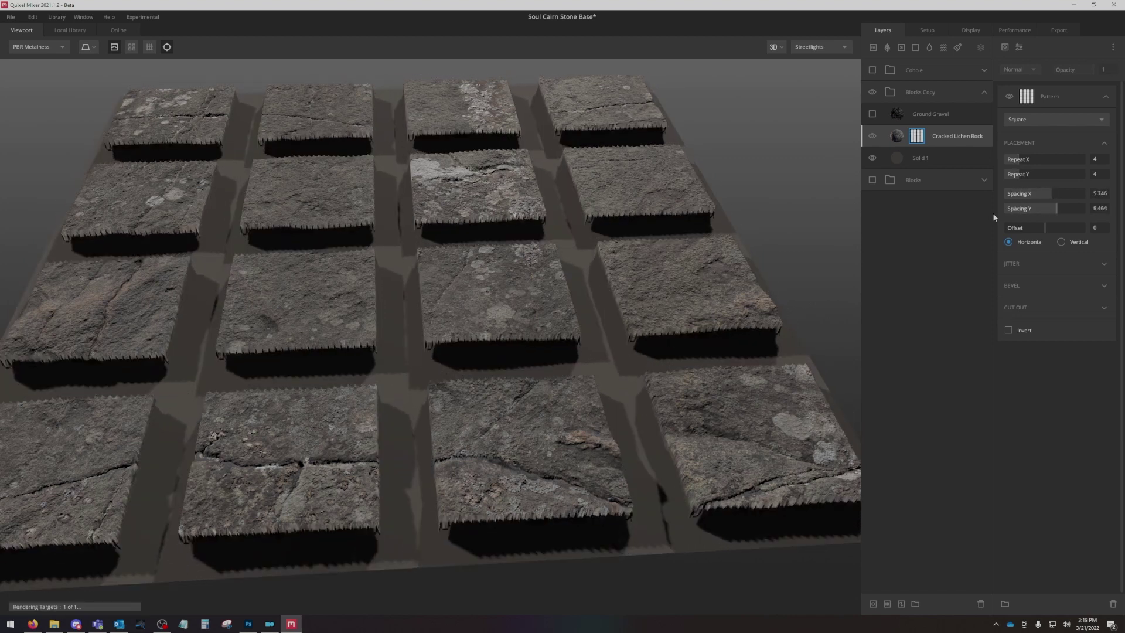
drag(571, 350, 470, 324)
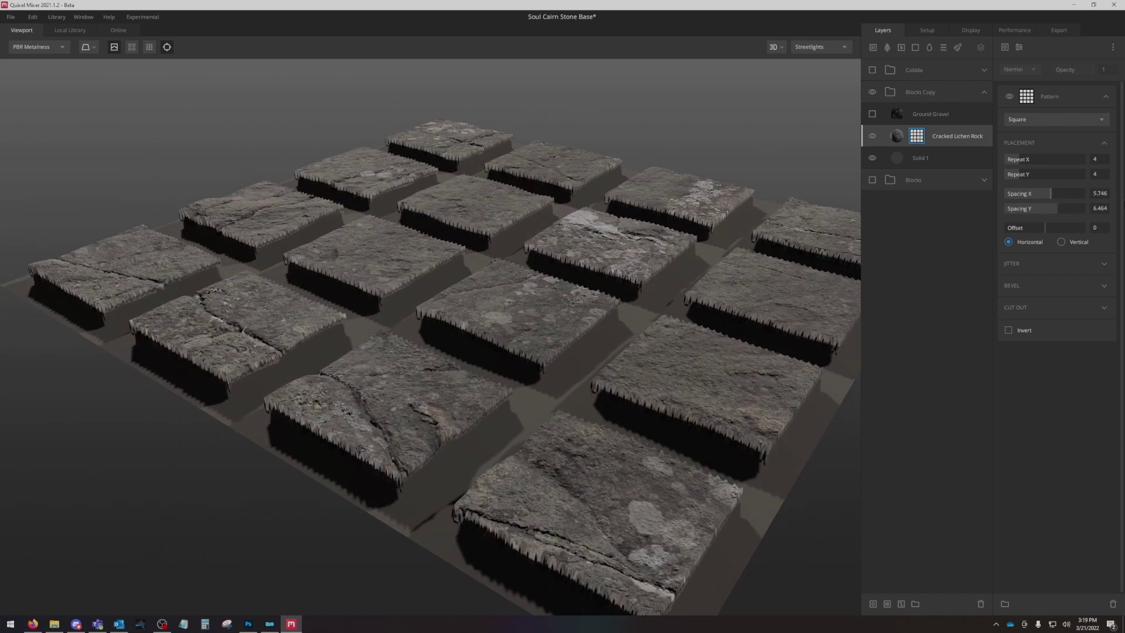
Set the square mask pattern's Spacing X and Spacing Y to 0.25.
double_click(1101, 197)
text(.25)
key(Return)
double_click(1099, 208)
text(.25)
key(Return)
Raise the square mask pattern's Repeat X to 16 and increase its Repeat Y as well.
drag(565, 346, 666, 404)
drag(1019, 160, 1069, 159)
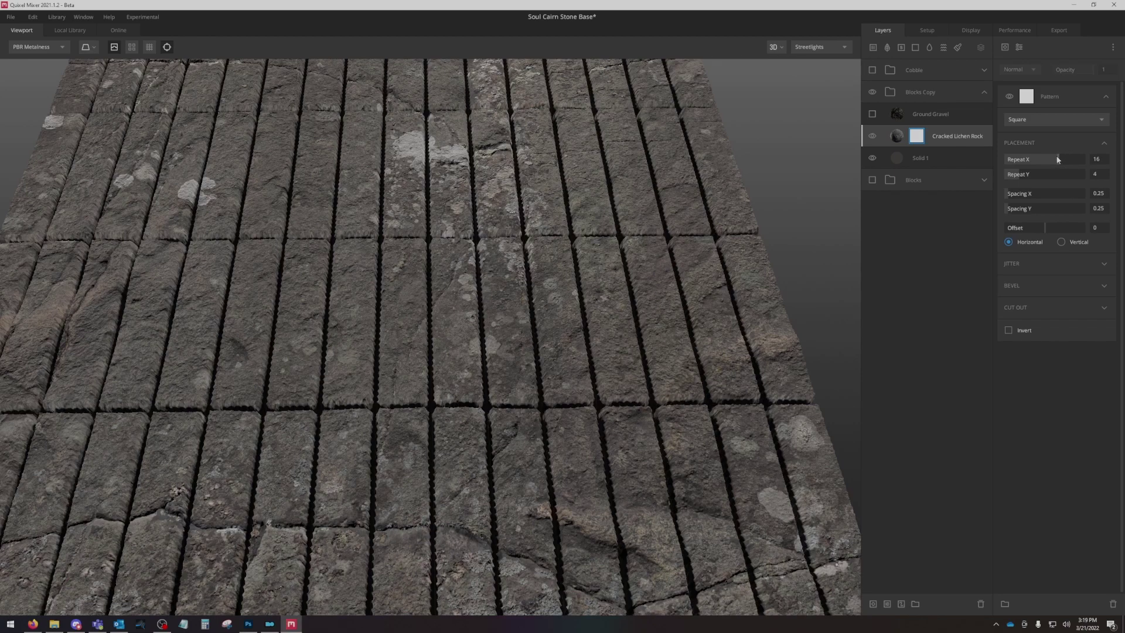
drag(592, 282, 544, 290)
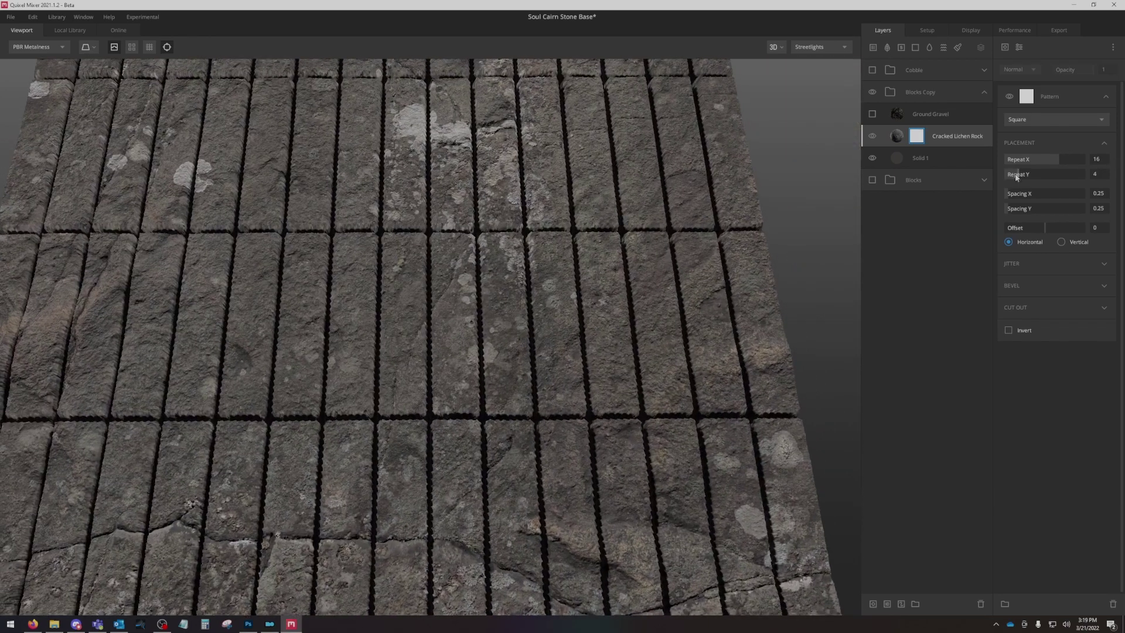
drag(1017, 175, 1056, 175)
drag(562, 246, 619, 356)
Reduce the square mask pattern's repeats to 1 in X and 2 in Y.
drag(1056, 177, 1008, 164)
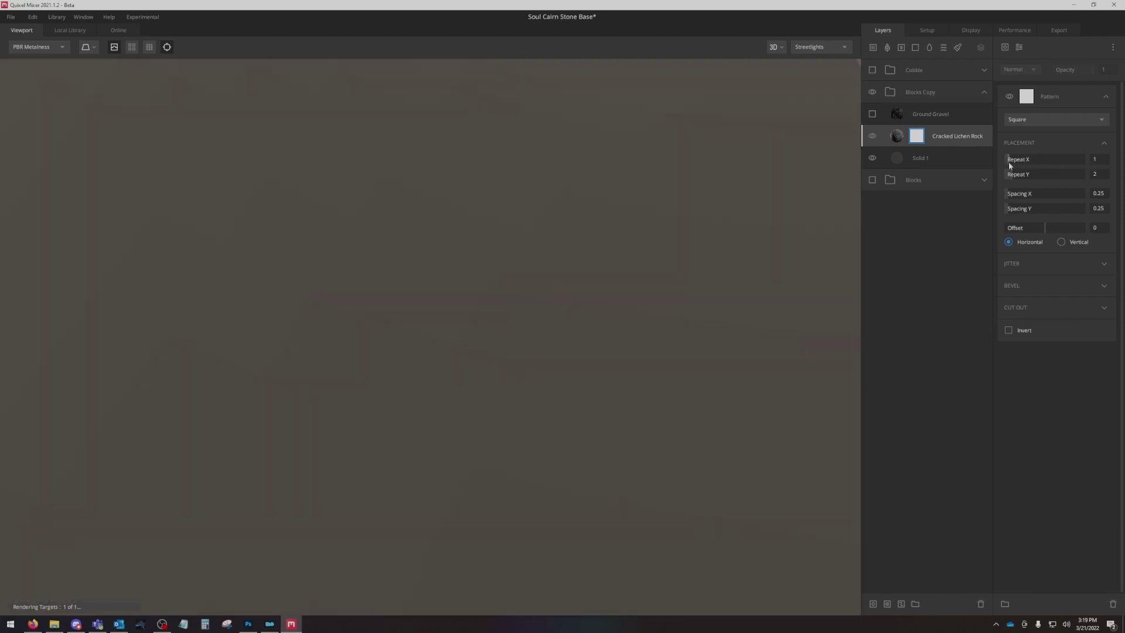
scroll(473, 284, down, 5)
drag(473, 285, 424, 286)
middle_drag(424, 286, 493, 356)
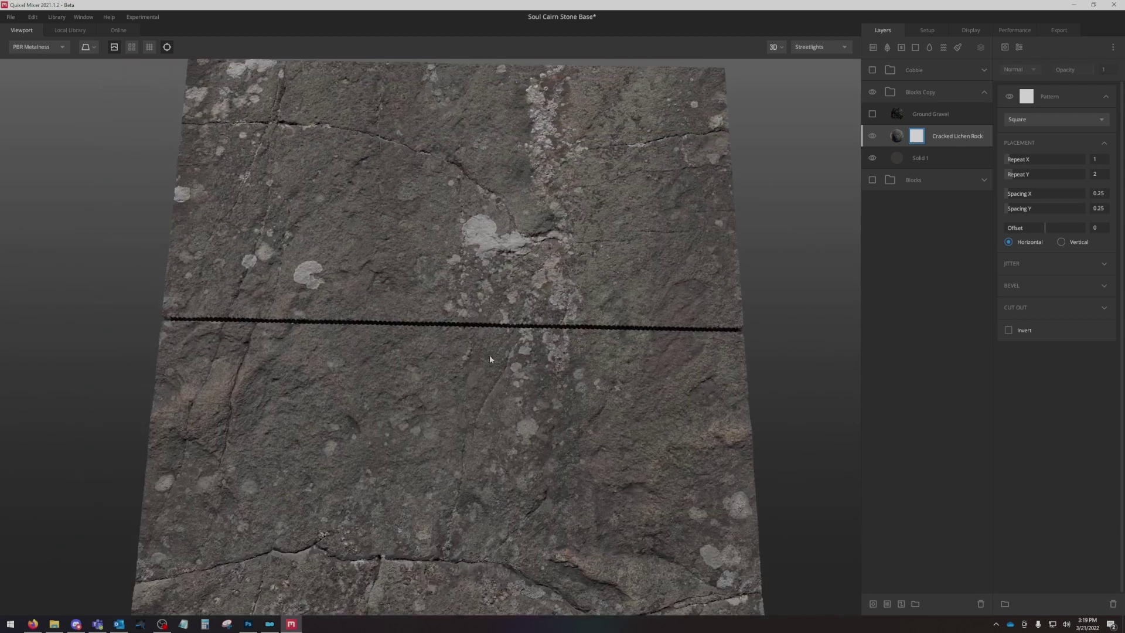
Set the square mask pattern's Repeat X and Repeat Y to 3.
scroll(492, 355, down, 3)
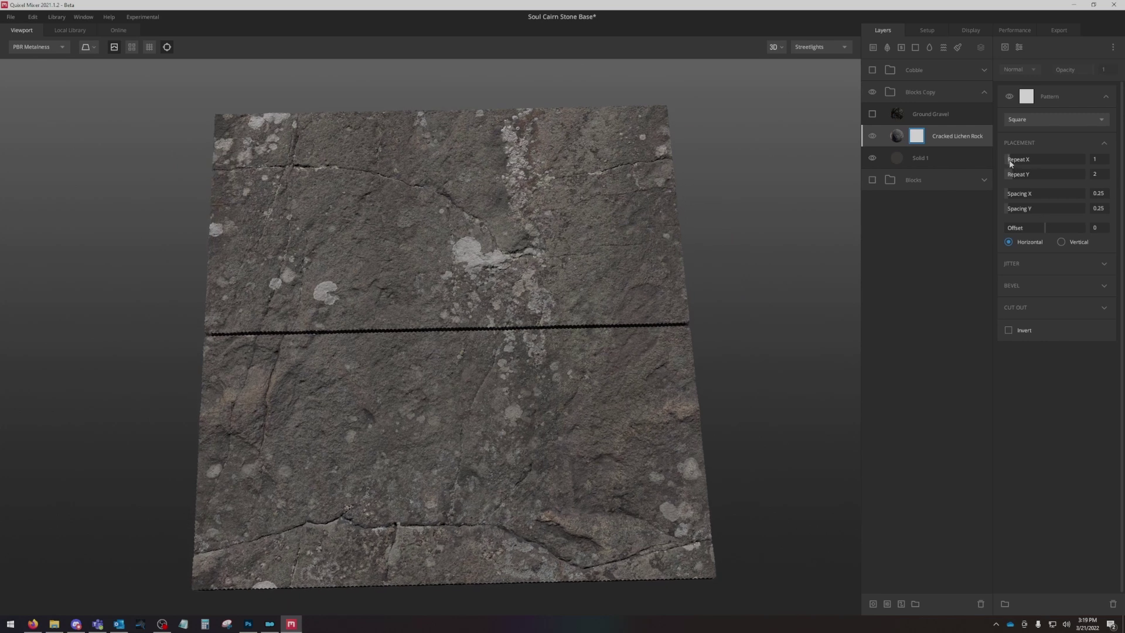
mouse_move(1010, 164)
mouse_down()
mouse_move(1018, 174)
mouse_move(1014, 160)
mouse_up()
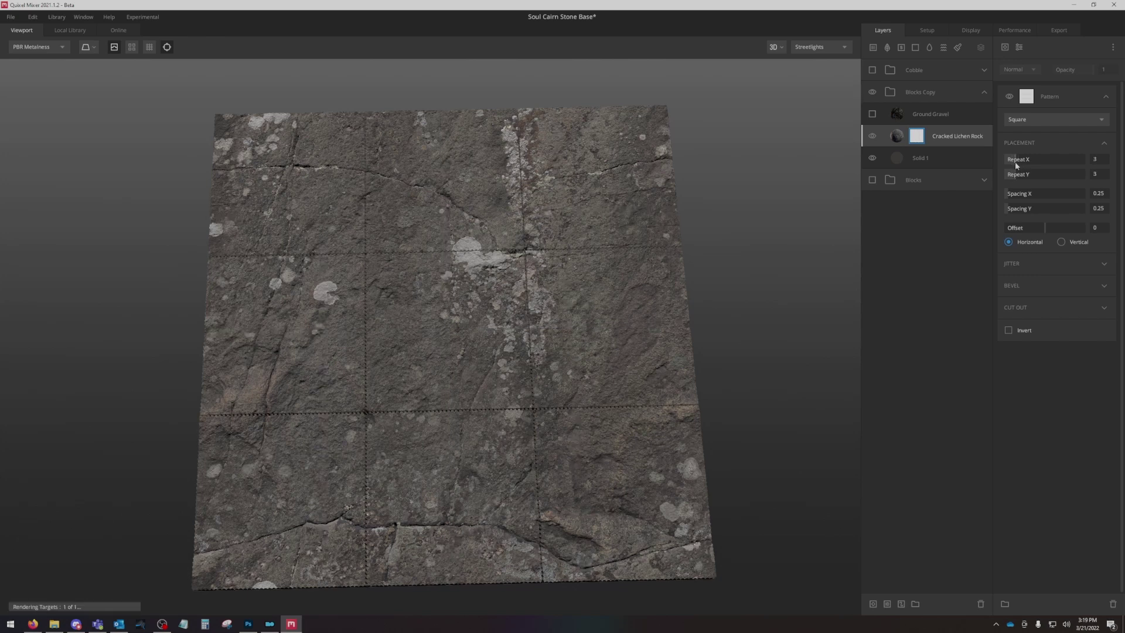
Set the square mask pattern's Repeat X and Repeat Y to 6.
drag(497, 380, 623, 423)
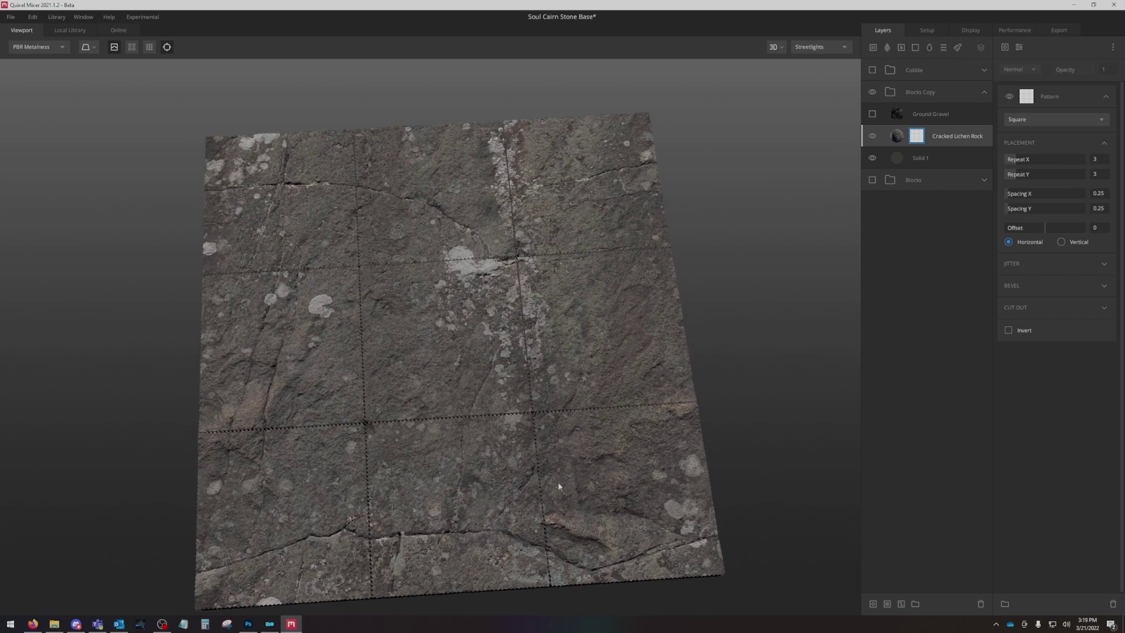
scroll(558, 486, up, 3)
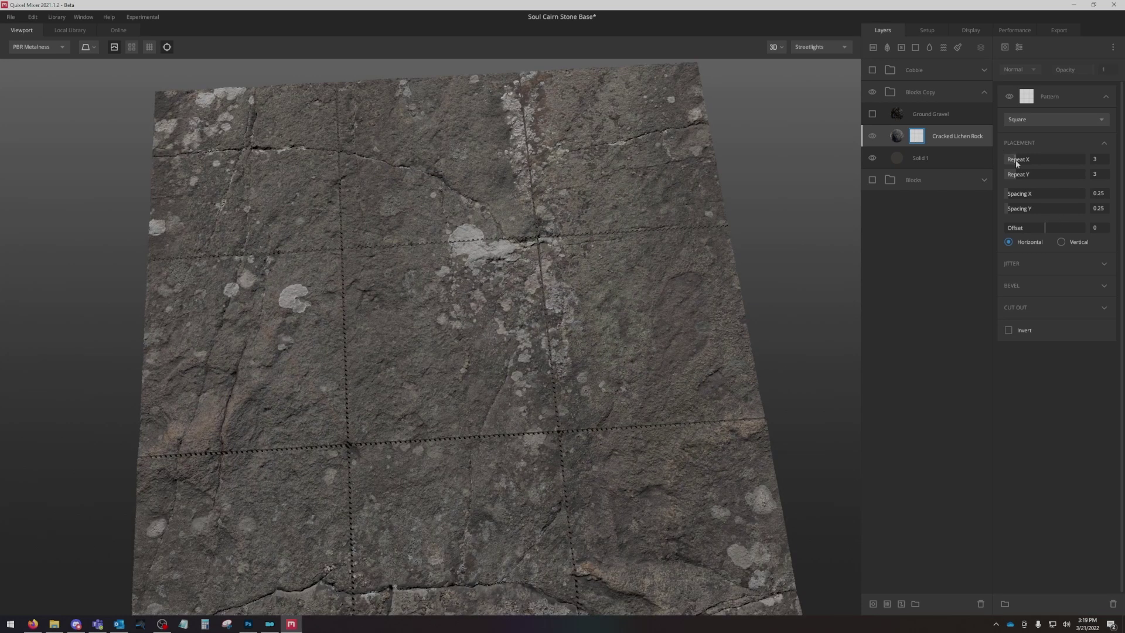
drag(1018, 164, 1027, 173)
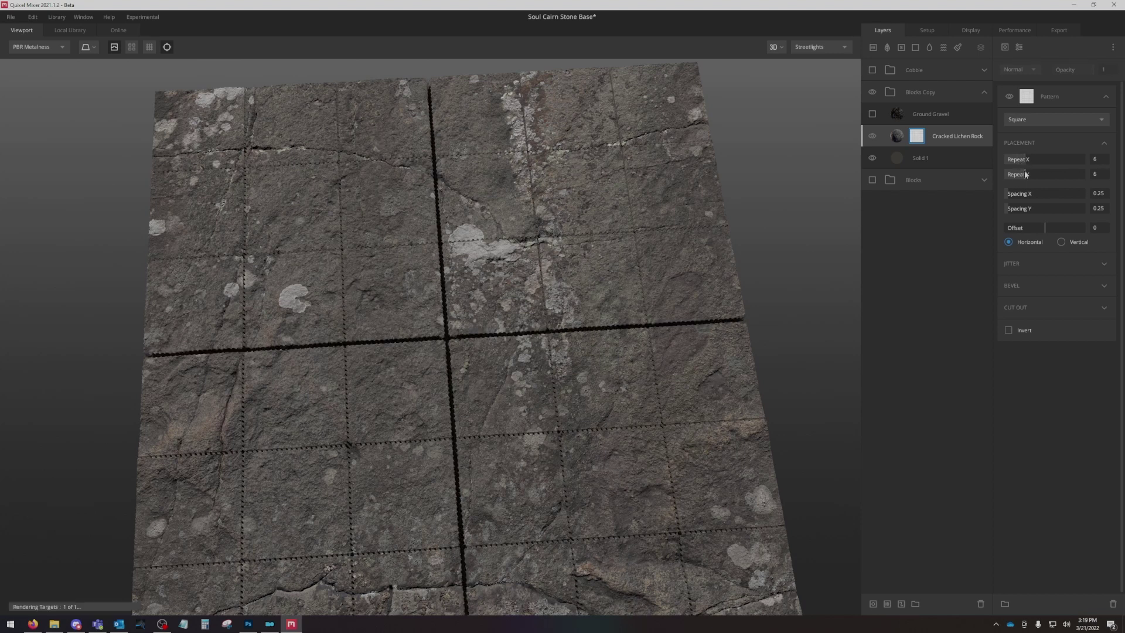
Try the vertical offset direction on the square mask pattern and return it to horizontal.
drag(577, 284, 517, 332)
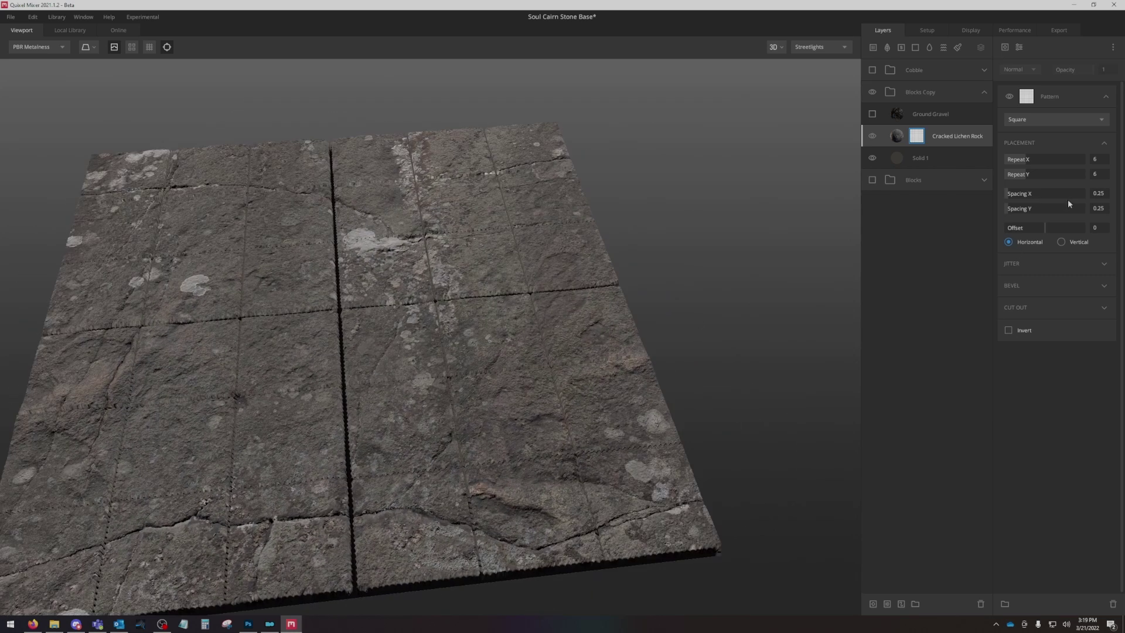
click(1060, 243)
click(1008, 242)
Enable Brightness Jitter on the square mask pattern with a Threshold of 0.442 and a Random Seed of 56.90.
click(1035, 265)
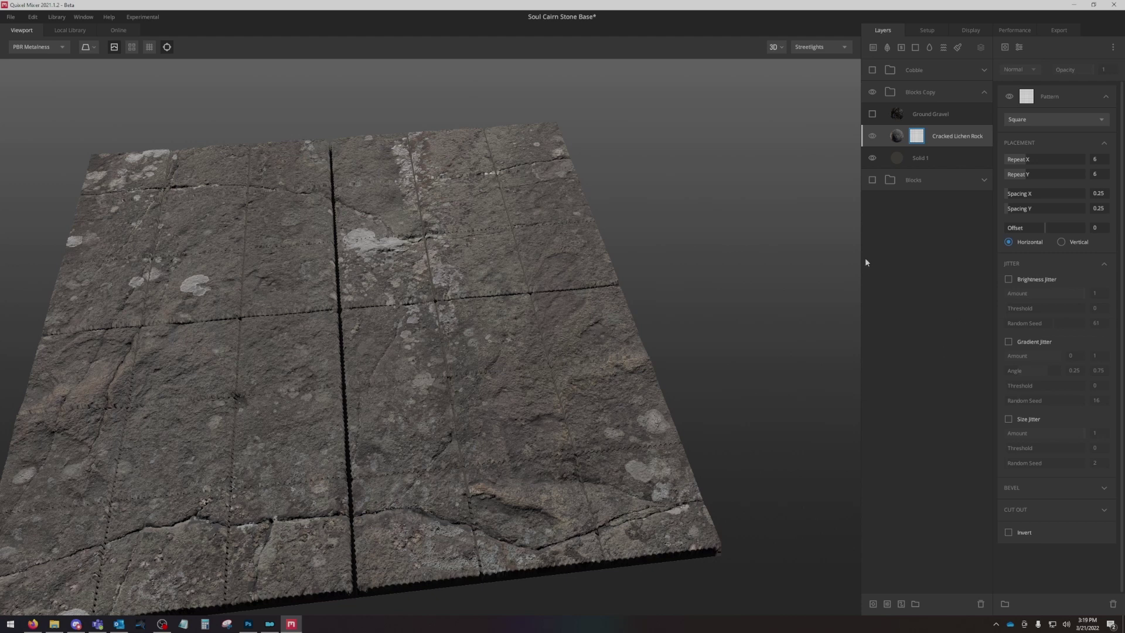
click(1008, 279)
drag(600, 419, 509, 346)
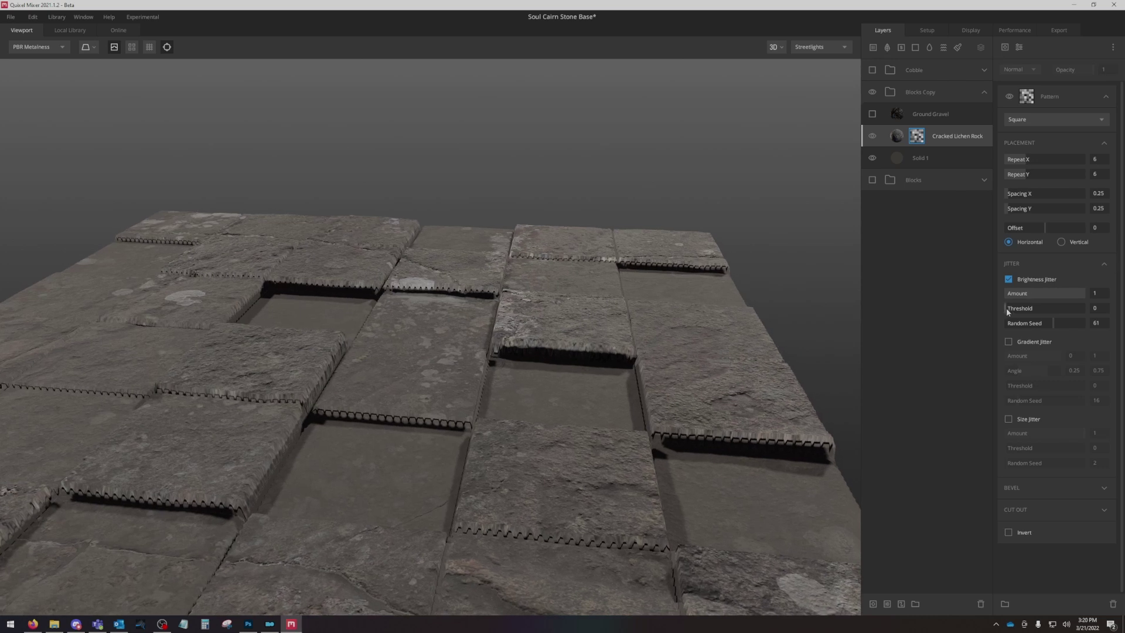
drag(1006, 308, 1050, 323)
Preview the surface tiled and set the Brightness Jitter's Random Seed to 17.68.
key(t)
scroll(359, 402, down, 8)
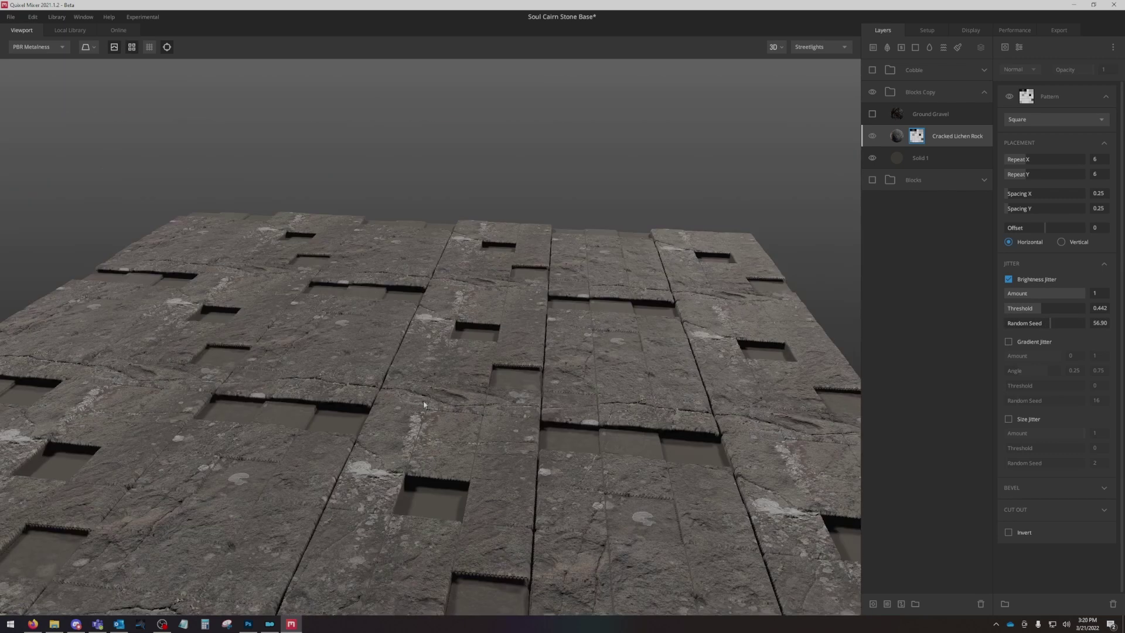
drag(437, 398, 459, 372)
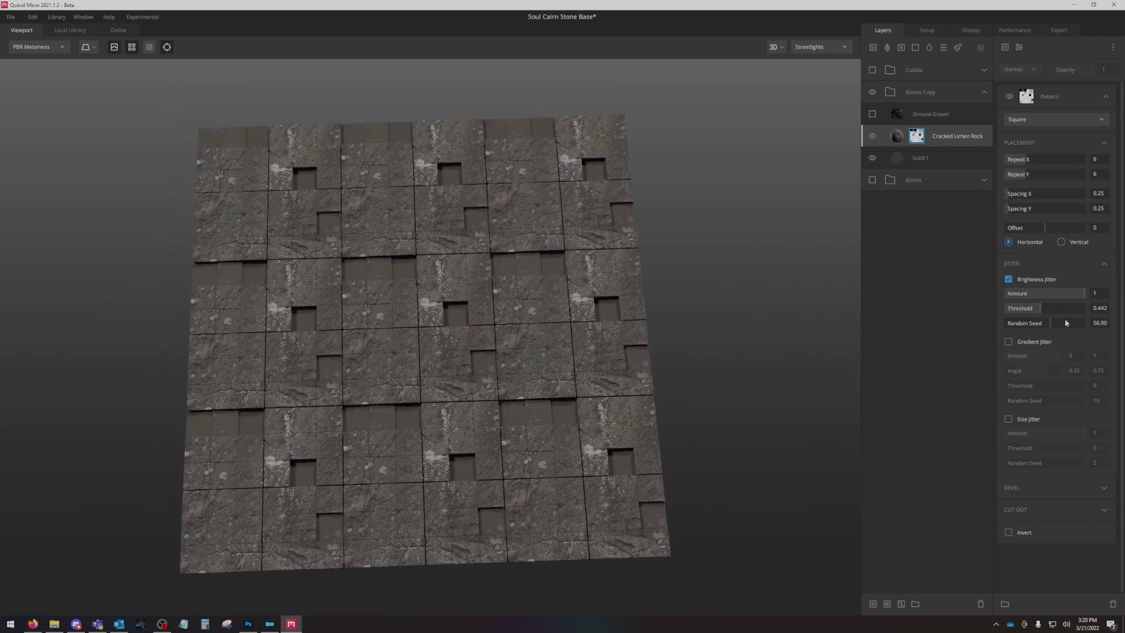
drag(1031, 324, 1020, 321)
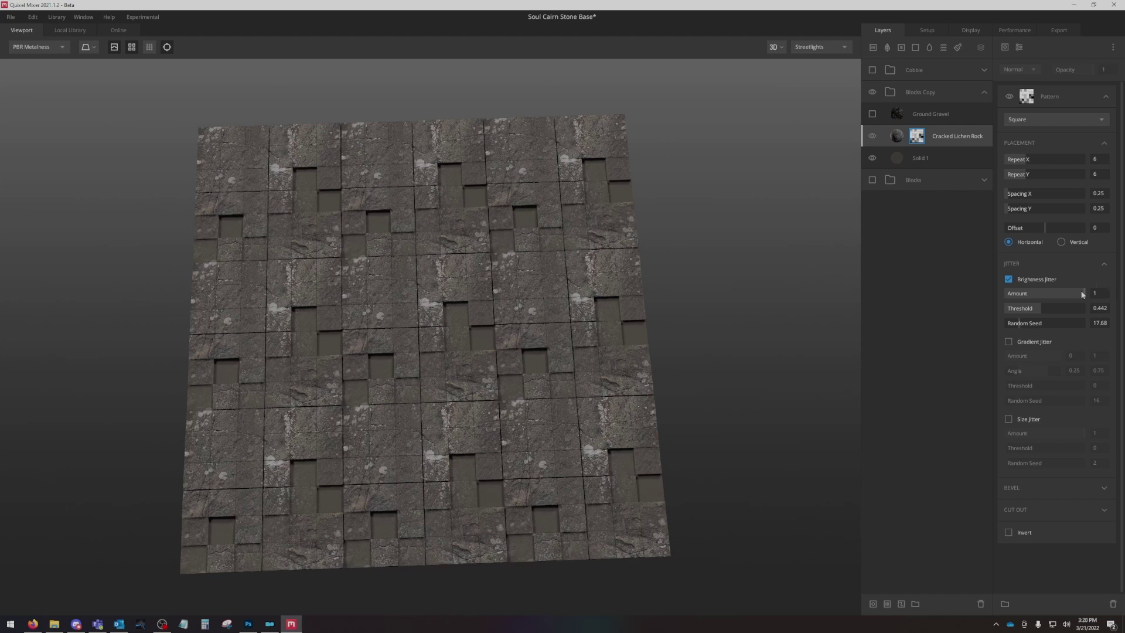
Set the Brightness Jitter's Amount to 0.354 and its Threshold to 0.558, and turn off the tiled preview.
mouse_move(1072, 293)
mouse_down()
mouse_move(1008, 294)
mouse_move(1080, 289)
mouse_move(1036, 300)
mouse_move(1065, 295)
mouse_up()
key(t)
scroll(513, 354, up, 5)
drag(490, 398, 600, 363)
scroll(600, 363, up, 4)
mouse_move(1014, 295)
mouse_down()
mouse_move(1063, 294)
mouse_move(1017, 294)
mouse_move(1049, 294)
mouse_move(1002, 307)
mouse_move(1097, 297)
mouse_move(996, 307)
mouse_move(1088, 297)
mouse_move(1021, 301)
mouse_move(1035, 303)
mouse_move(1023, 313)
mouse_move(1049, 314)
mouse_move(1094, 296)
mouse_move(1032, 304)
mouse_up()
drag(695, 379, 703, 404)
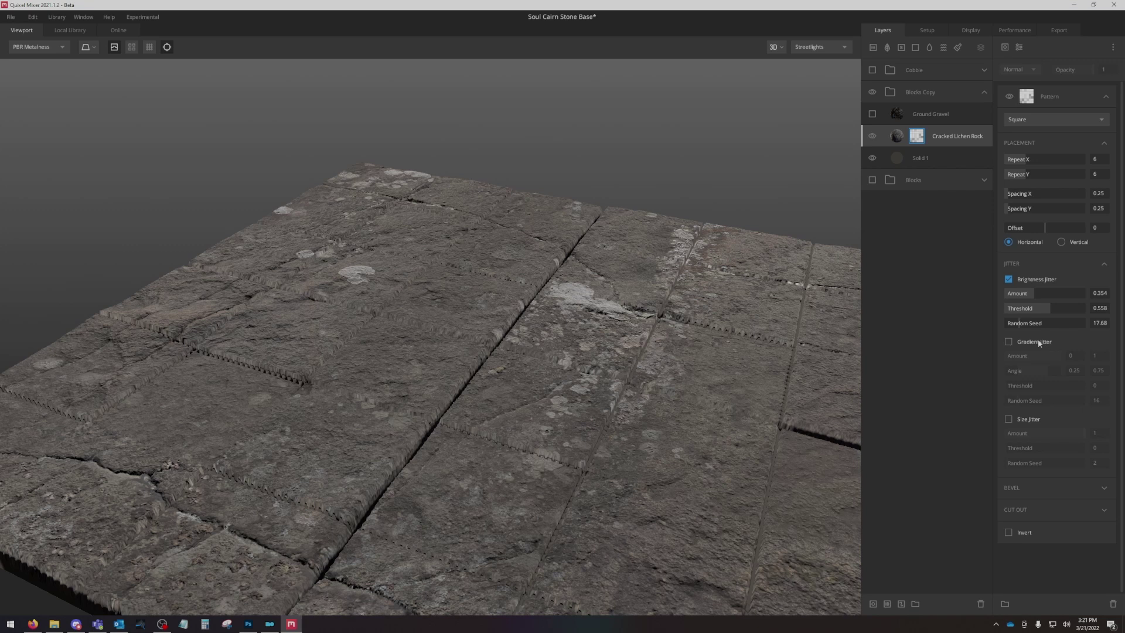
Enable Gradient Jitter with an Angle range of 0 to 0.103, a Threshold of 0.773 and a Random Seed of 49.70.
click(1008, 342)
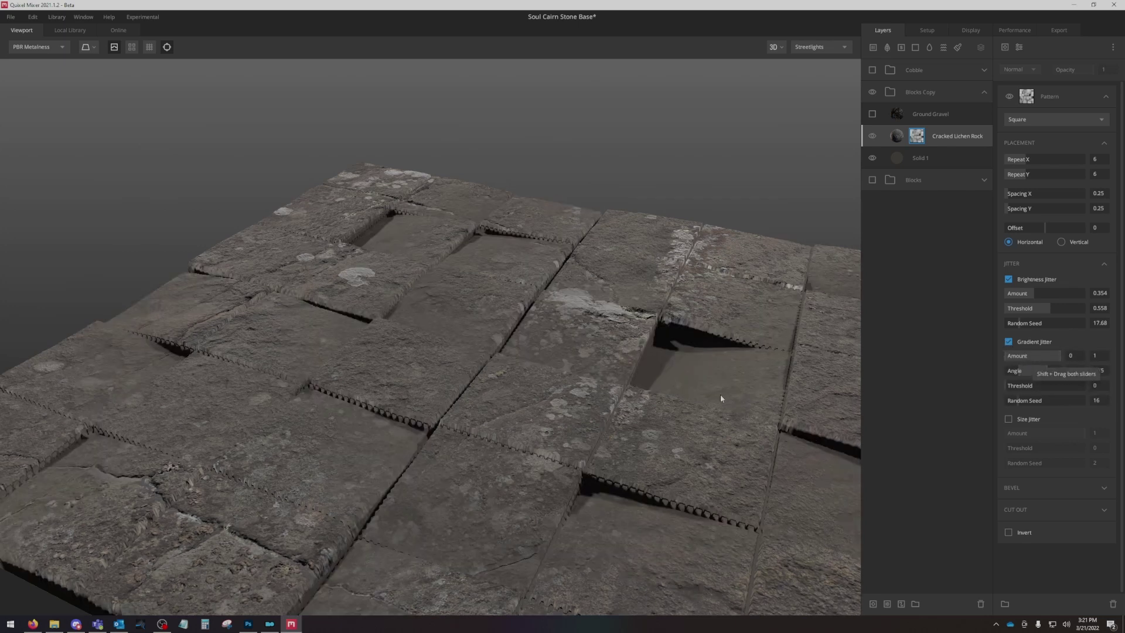
drag(721, 397, 563, 320)
scroll(578, 321, up, 3)
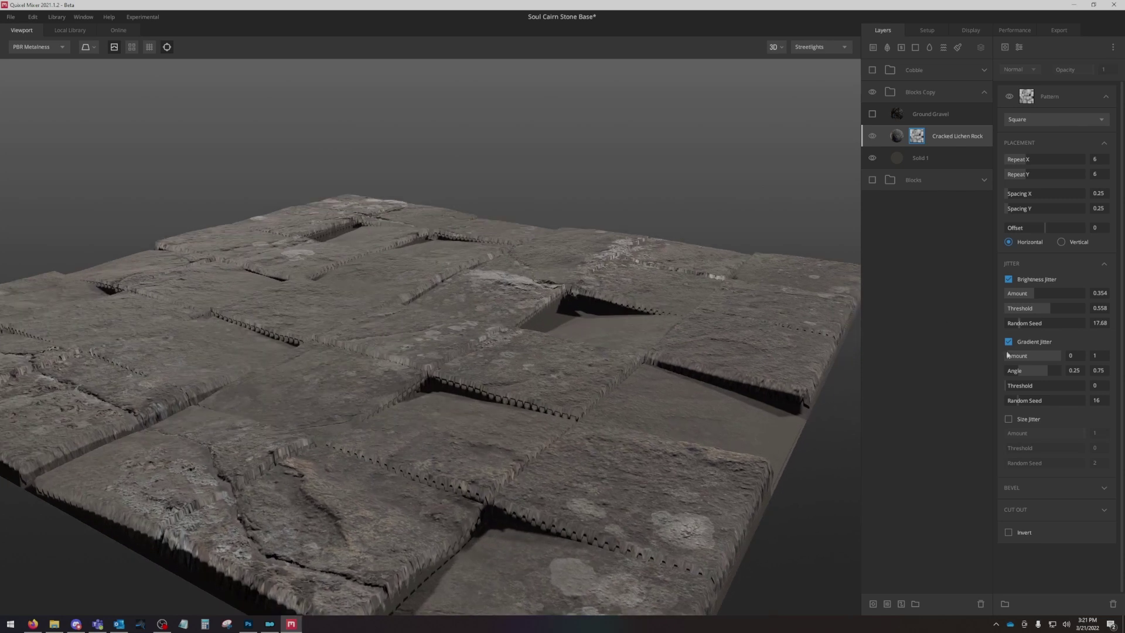
drag(1046, 372, 1044, 399)
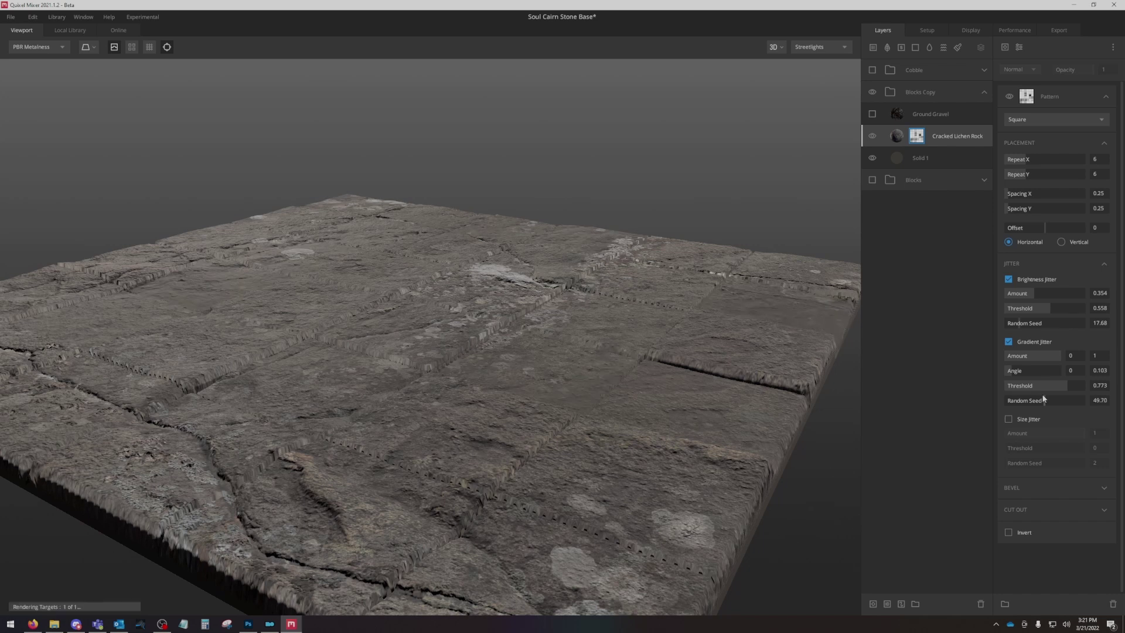
Set the Gradient Jitter's maximum Amount to 0.659 and its Angle range to 0.214 to 1.
drag(622, 328, 688, 361)
drag(1059, 355, 1072, 381)
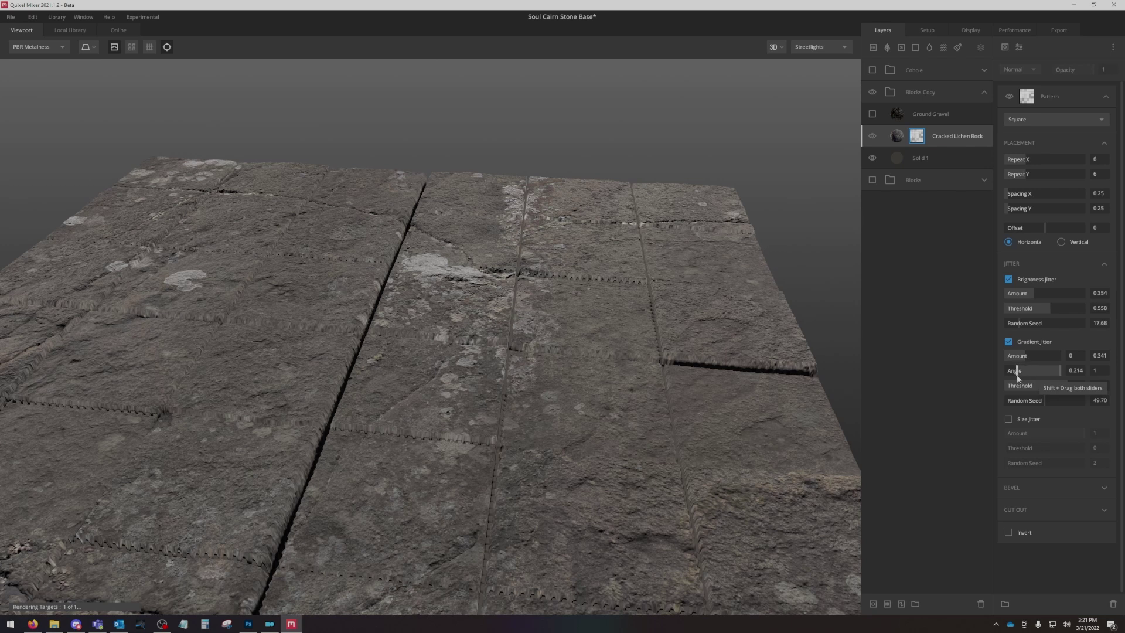
drag(797, 391, 528, 347)
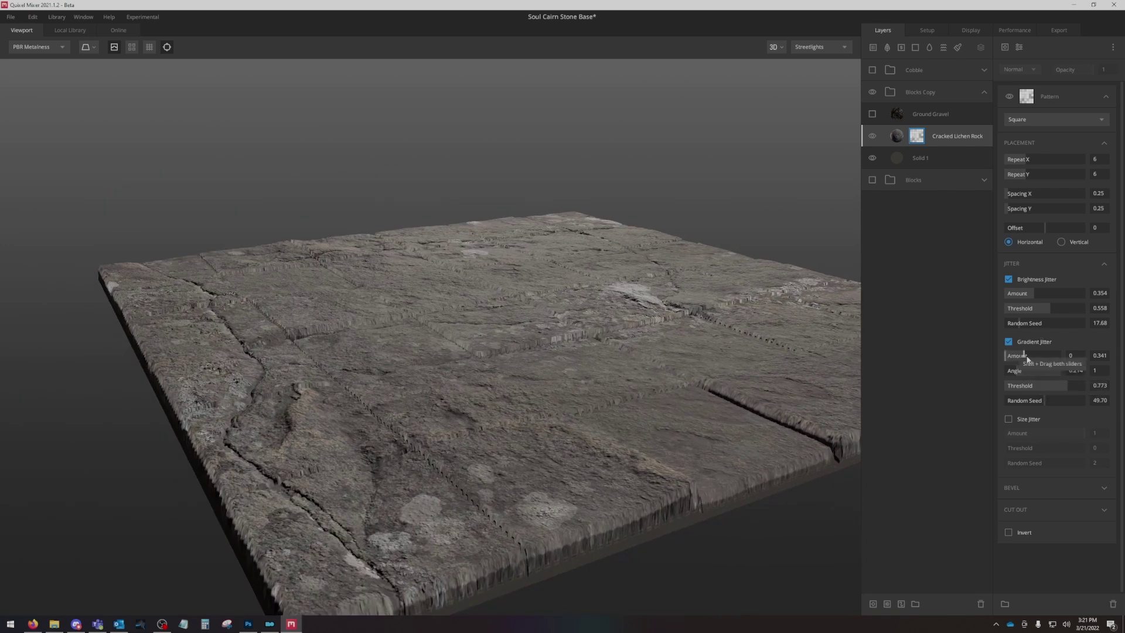
mouse_move(1026, 359)
mouse_down()
mouse_move(1045, 358)
mouse_move(990, 354)
mouse_move(1044, 360)
mouse_up()
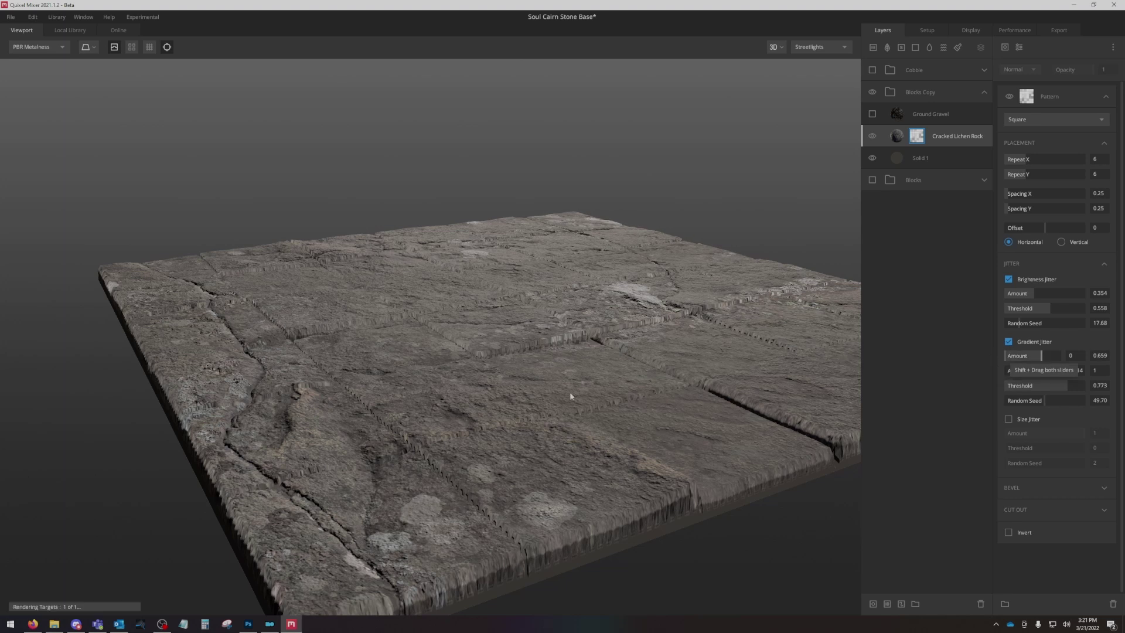
drag(452, 365, 630, 413)
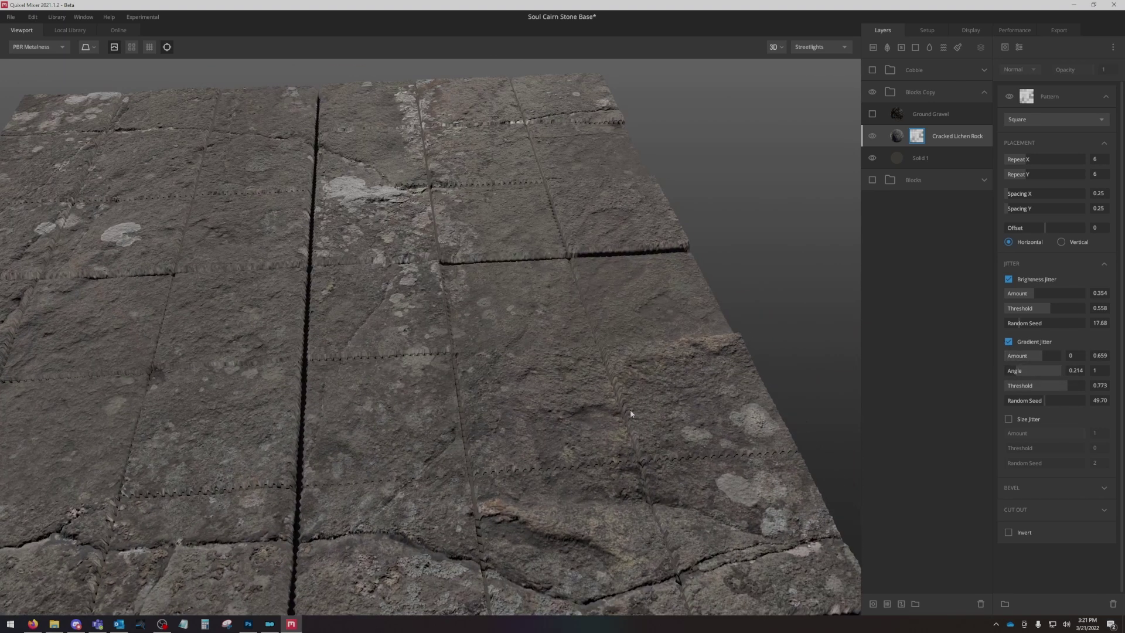
Try Size Jitter on the square mask pattern and turn it off again.
click(1007, 418)
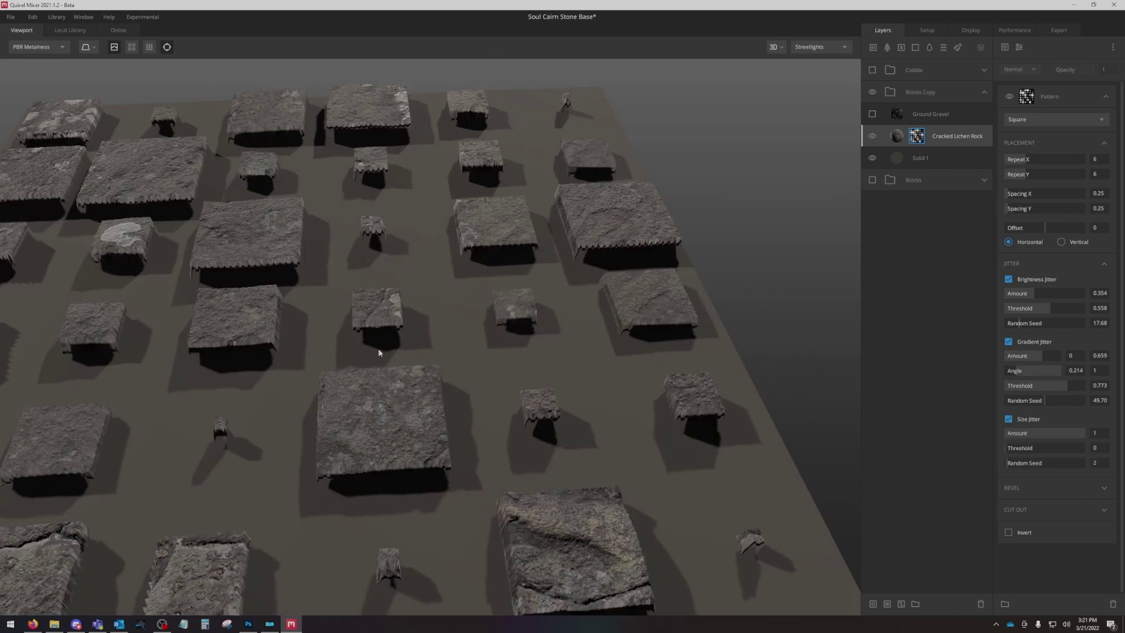
scroll(388, 353, down, 4)
middle_drag(388, 353, 511, 366)
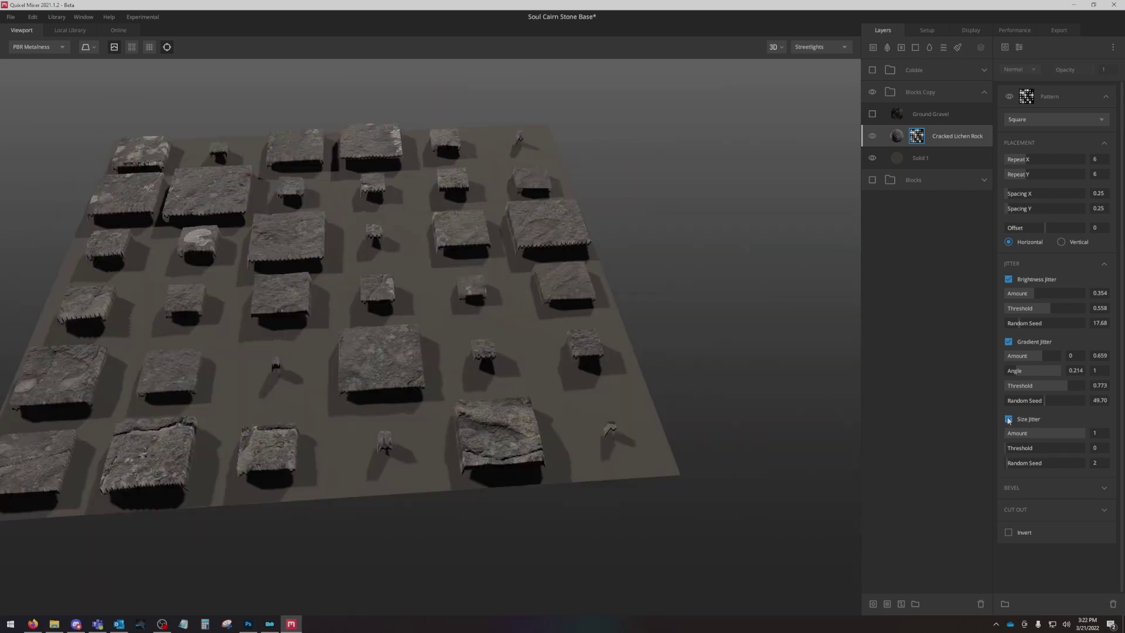
click(1008, 418)
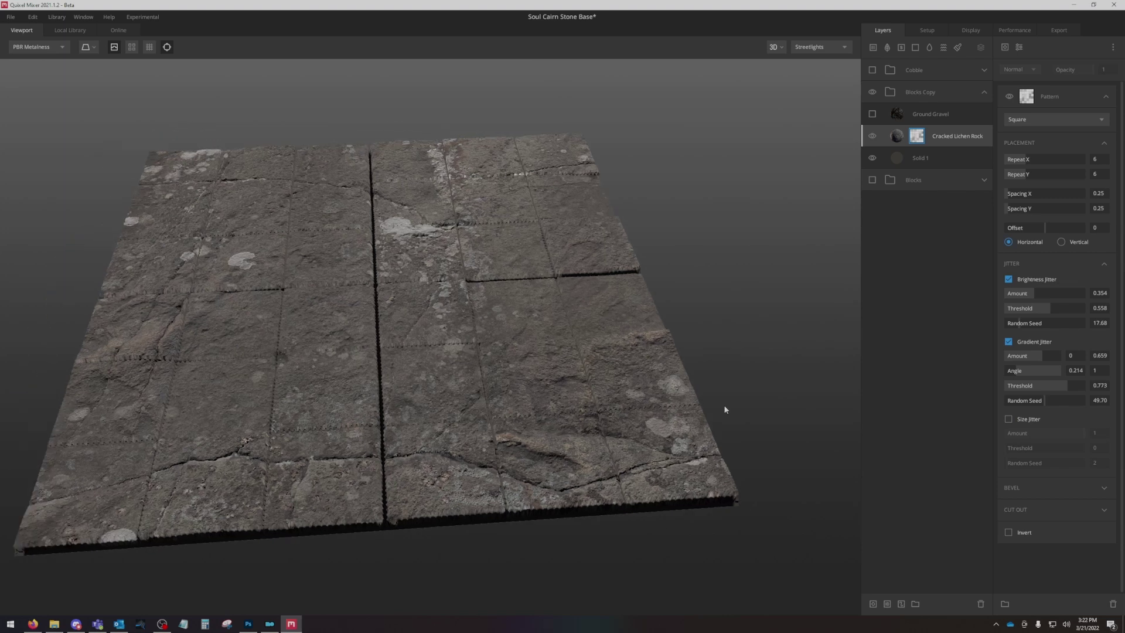
Bevel the square mask pattern with a Bevel of 0.044 and a Bevel Curve of 1.
click(1032, 492)
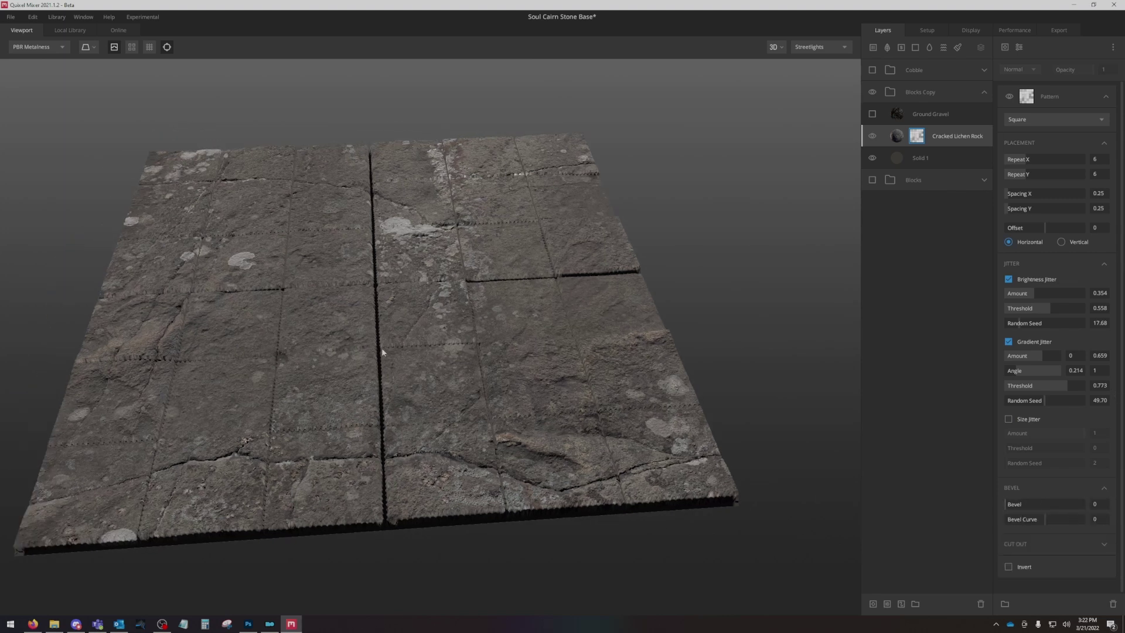
scroll(387, 396, up, 5)
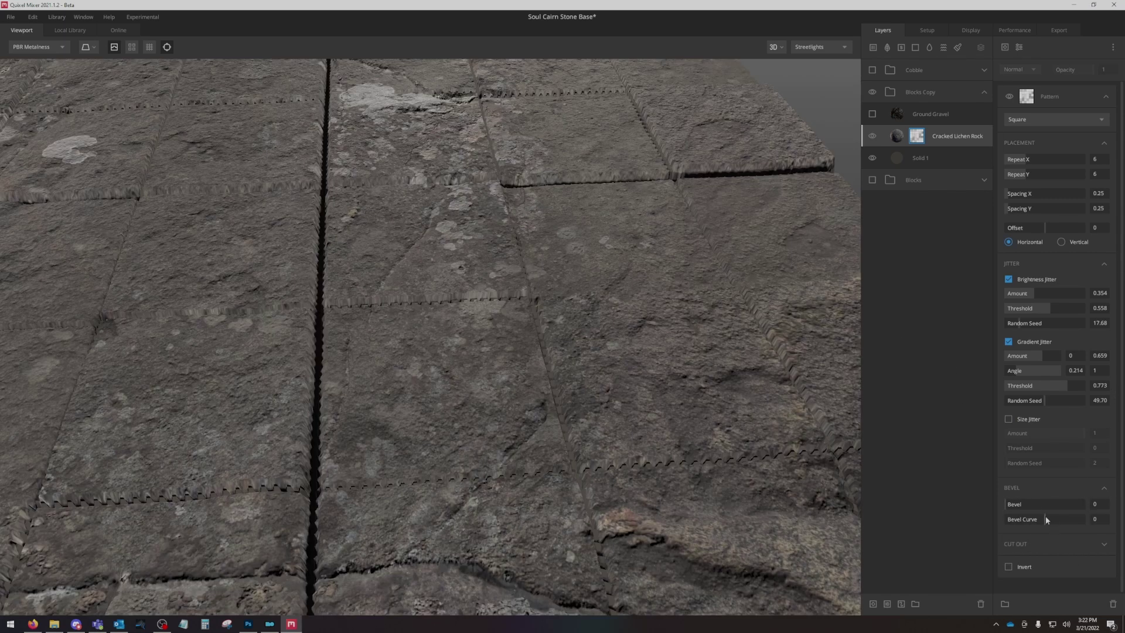
mouse_move(1008, 506)
mouse_down()
mouse_move(1038, 504)
mouse_move(1049, 522)
mouse_move(1099, 519)
mouse_move(1002, 520)
mouse_move(1122, 517)
mouse_move(996, 504)
mouse_move(1009, 505)
mouse_up()
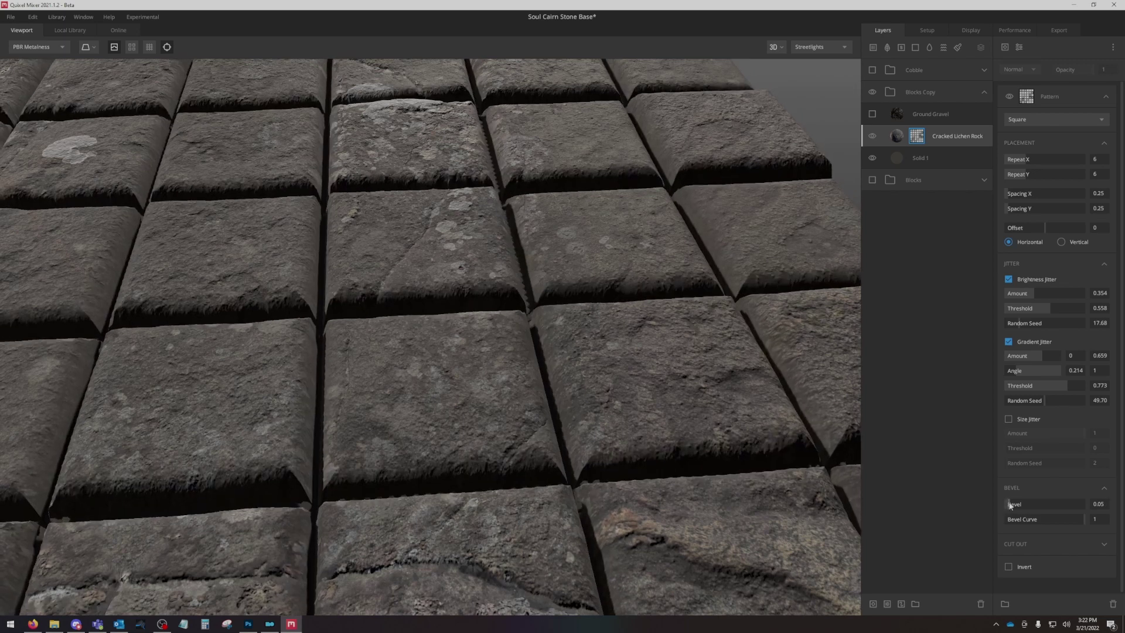
drag(802, 488, 693, 427)
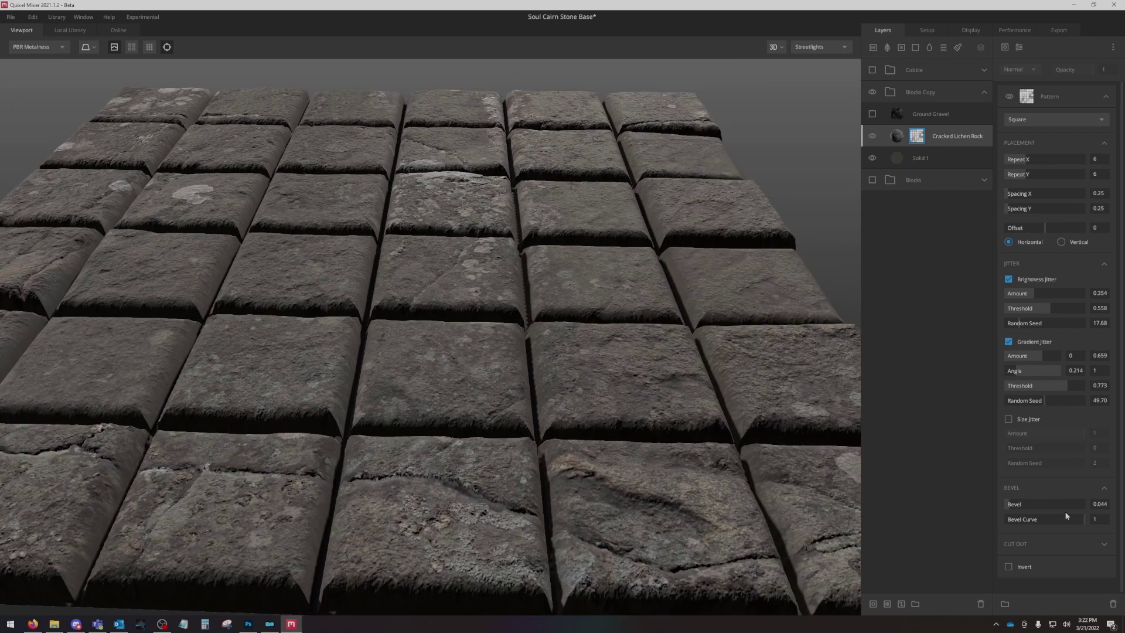
mouse_move(1075, 522)
mouse_down()
mouse_move(1024, 521)
mouse_move(1092, 522)
mouse_up()
scroll(610, 429, down, 2)
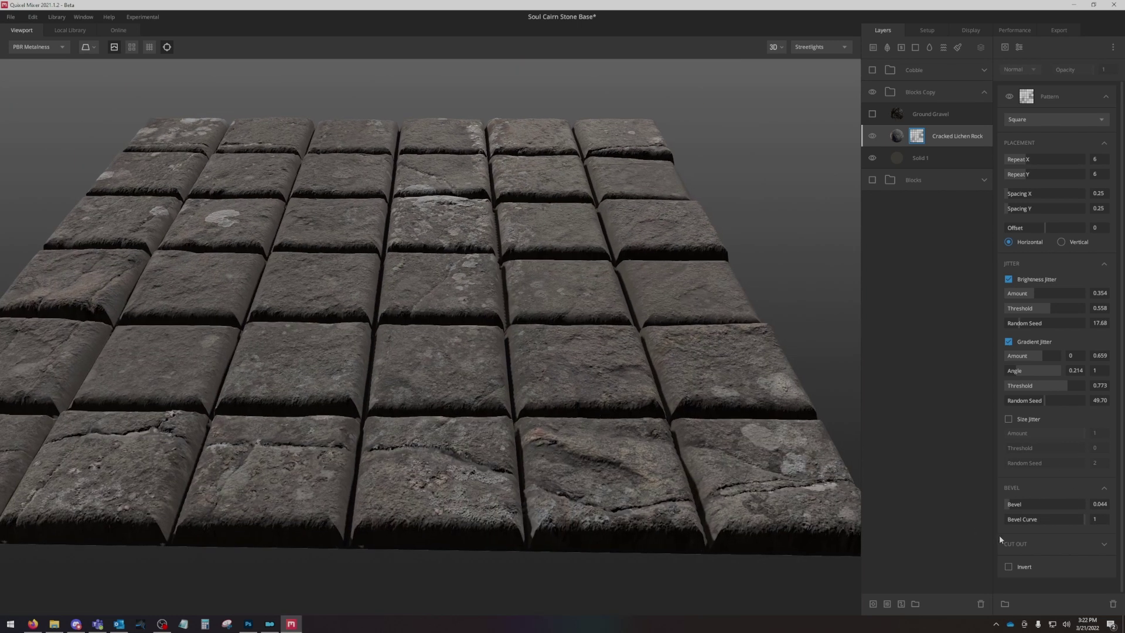
Cut out squares from the mask pattern with an Amount of 0.105 and a Random Seed of 48.61, checking the tiled preview.
click(1052, 546)
scroll(1075, 560, down, 1)
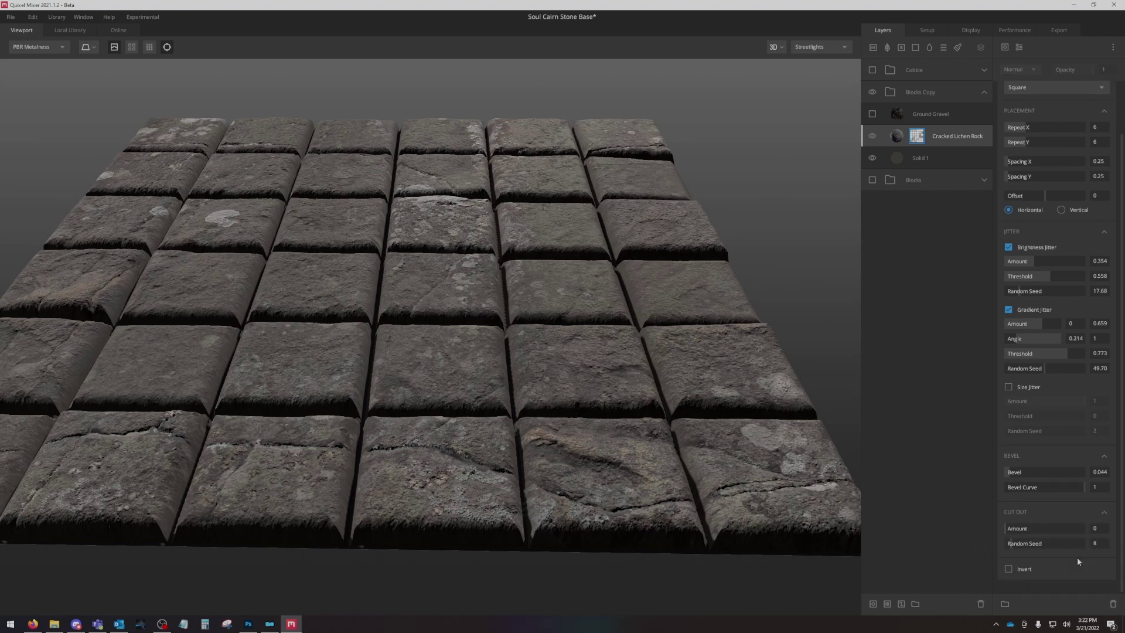
mouse_move(1010, 526)
mouse_down()
mouse_move(1048, 531)
mouse_move(1007, 533)
mouse_move(1044, 548)
mouse_move(1013, 529)
mouse_up()
key(t)
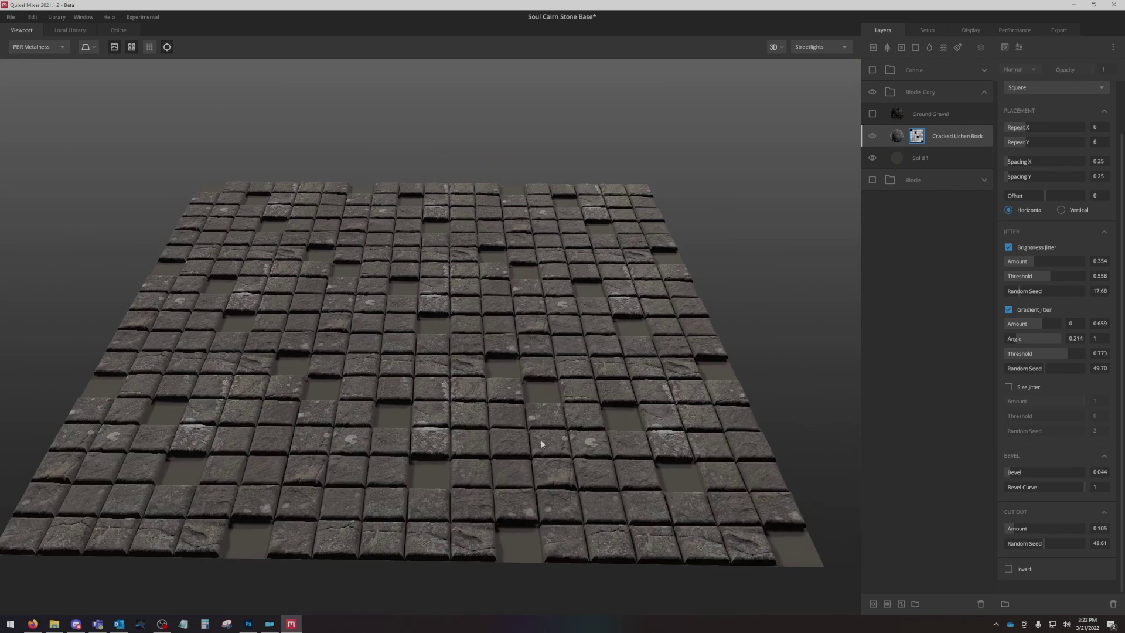
key(t)
key(t)
key(t)
key(t)
Set the pattern's Cut Out Amount to 0.144 and its Random Seed to 49.72, and return to the single-tile view.
drag(1016, 528, 1038, 543)
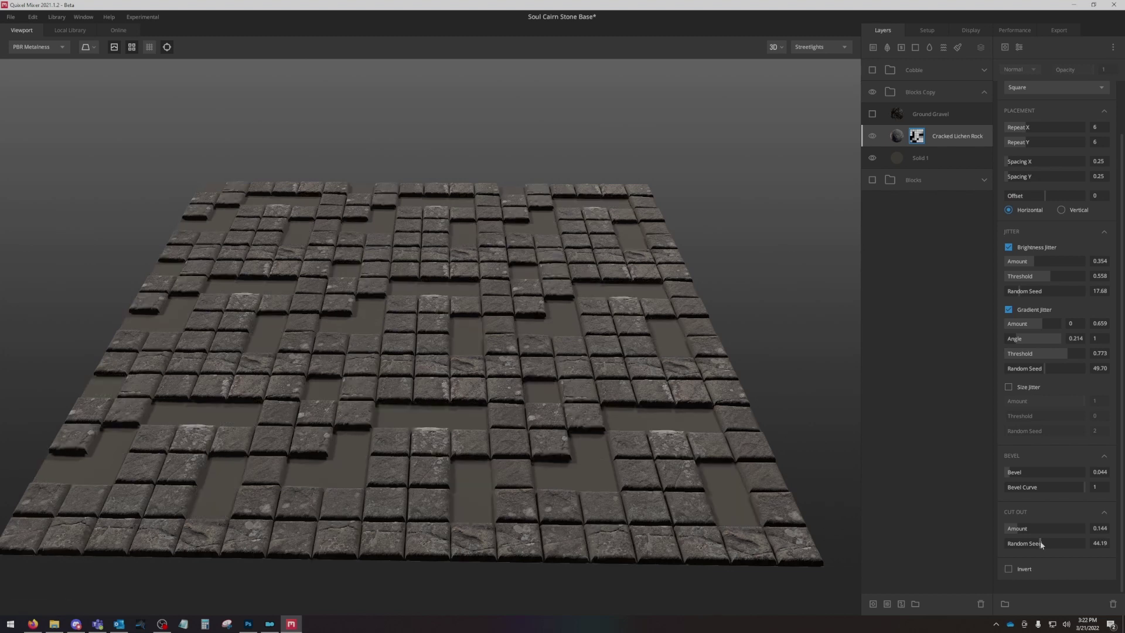
drag(1035, 550, 1045, 546)
mouse_move(432, 369)
mouse_down()
mouse_move(407, 439)
mouse_move(431, 386)
mouse_move(420, 387)
mouse_up()
scroll(419, 387, up, 5)
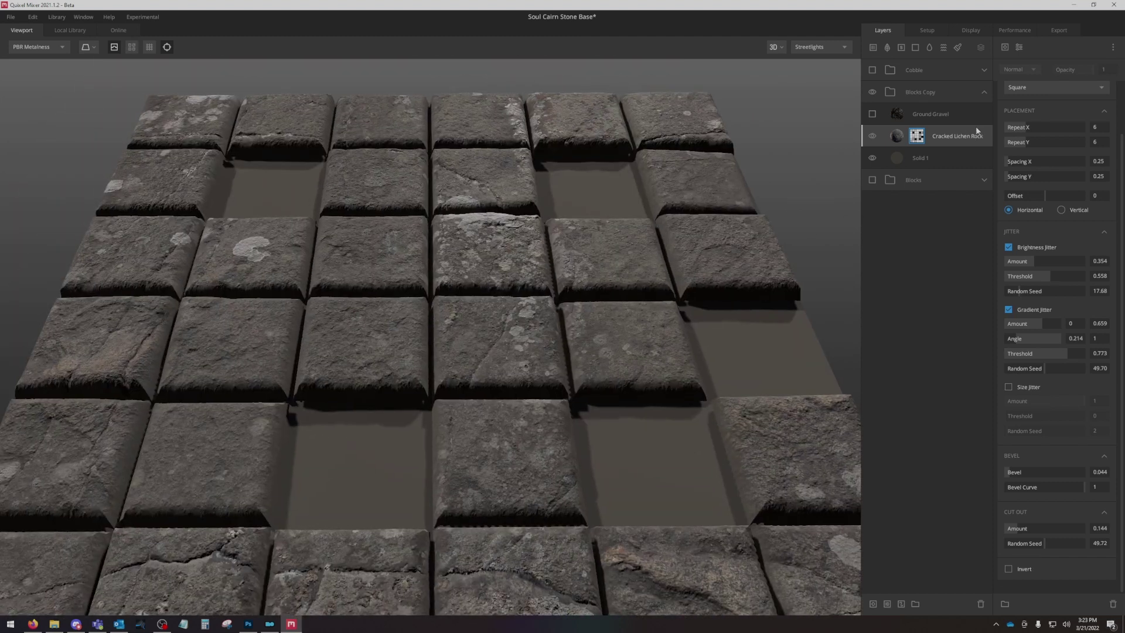
Lower the Cracked Lichen Rock layer's Height to -2.886.
click(976, 132)
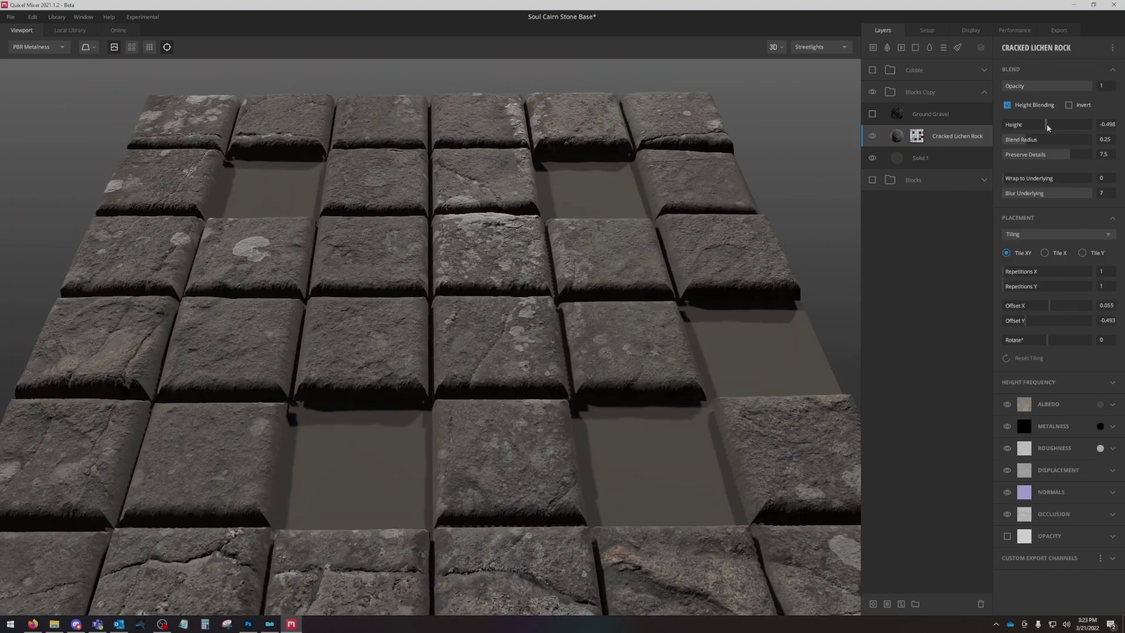
mouse_move(1046, 125)
mouse_down()
mouse_move(1017, 132)
mouse_move(1035, 132)
mouse_up()
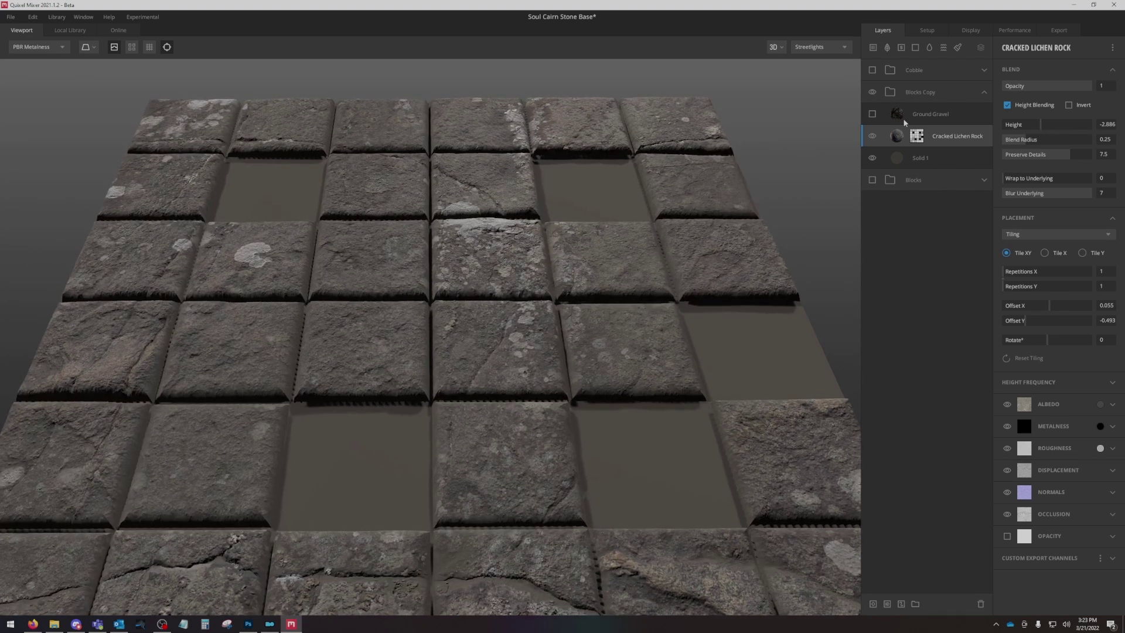
Show the Ground Gravel layer and lower its Height.
click(872, 114)
click(957, 115)
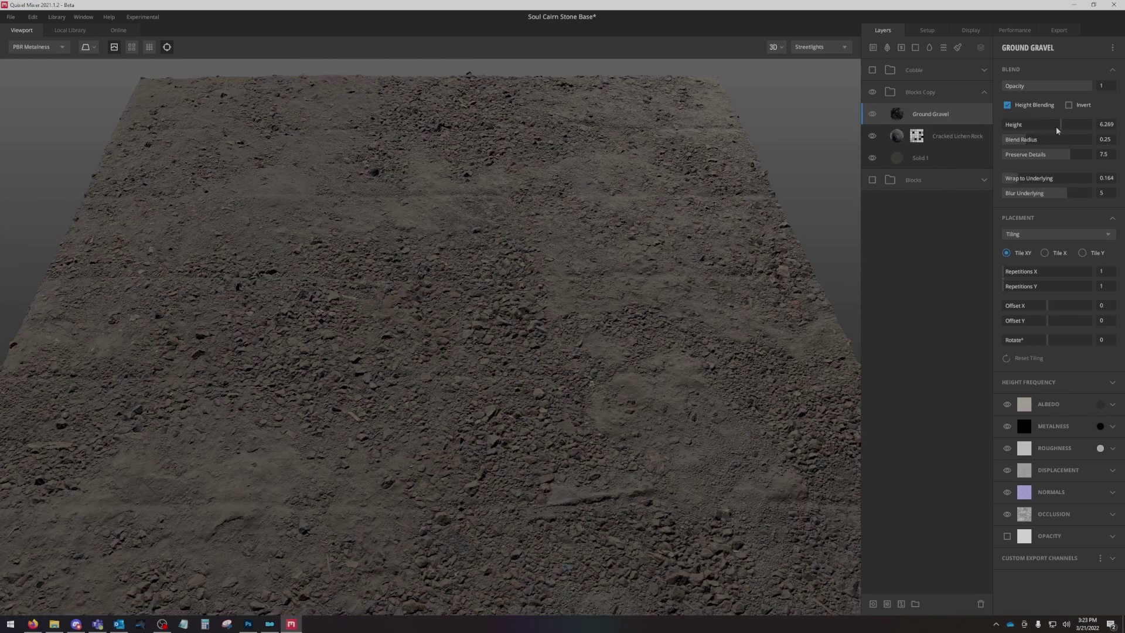
mouse_move(1060, 126)
mouse_down()
mouse_move(1036, 129)
mouse_move(1046, 131)
mouse_up()
Set the Cracked Lichen Rock layer's Height to 0.498 and inspect the stone blocks against the gravel from several angles.
click(939, 135)
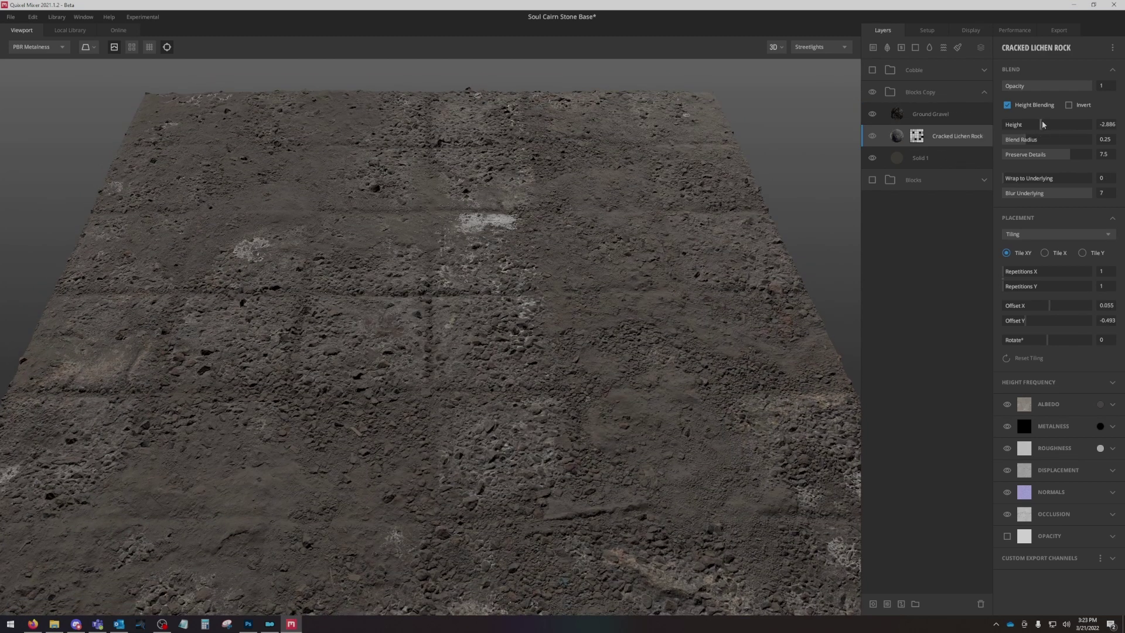
drag(1044, 125, 1048, 127)
drag(588, 349, 481, 364)
middle_drag(482, 364, 246, 410)
drag(246, 410, 345, 422)
middle_drag(346, 421, 489, 344)
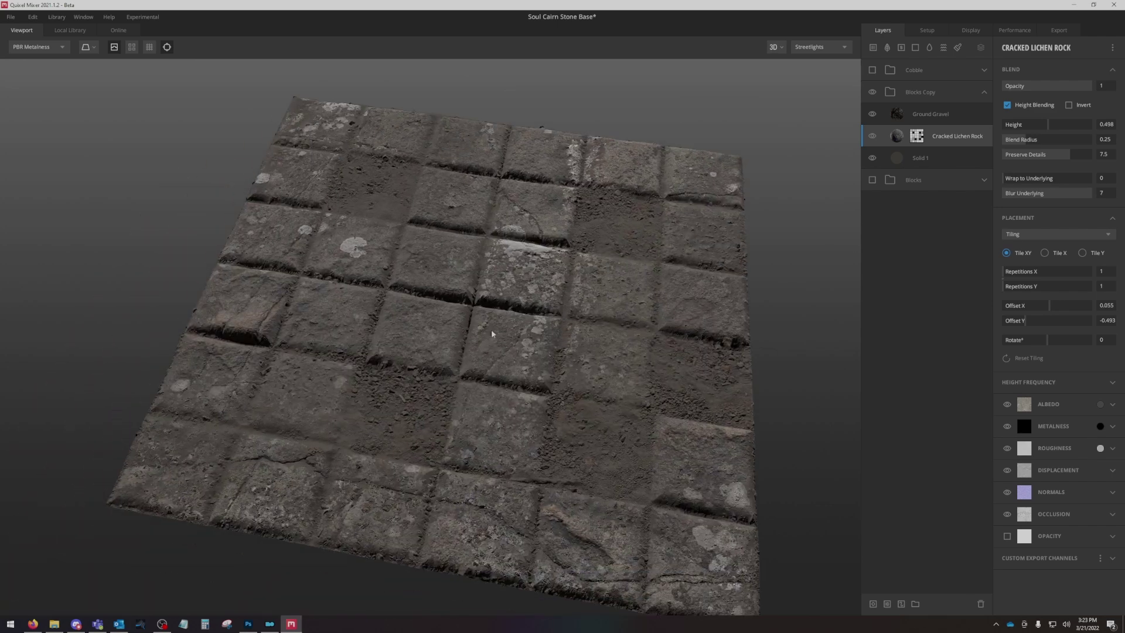
scroll(564, 349, down, 2)
drag(564, 349, 600, 339)
scroll(600, 339, up, 4)
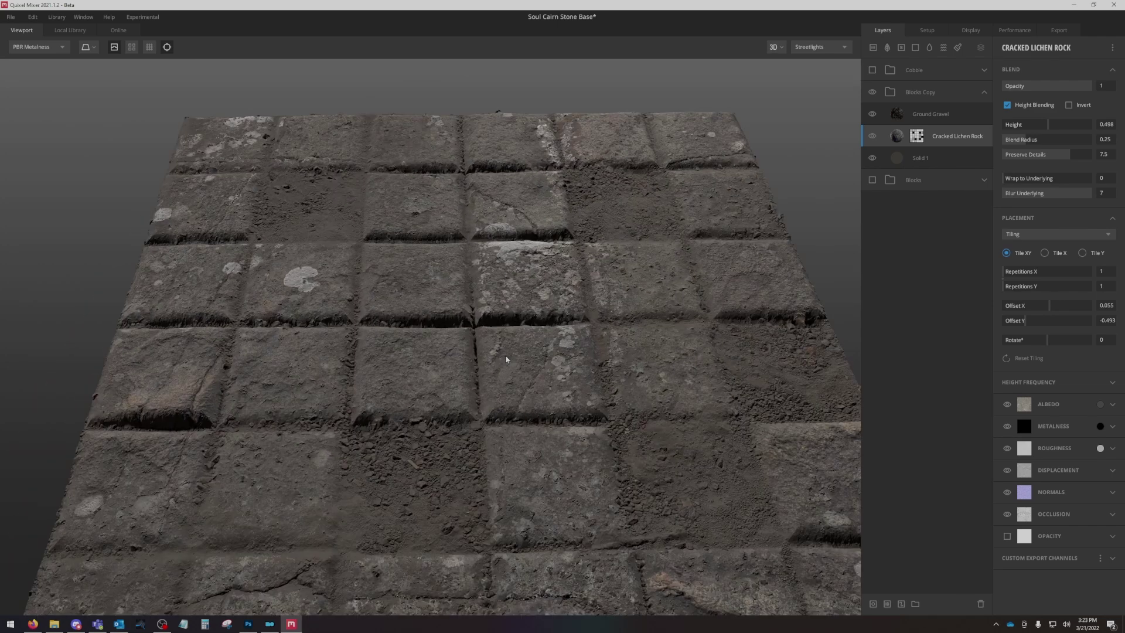
drag(457, 352, 488, 402)
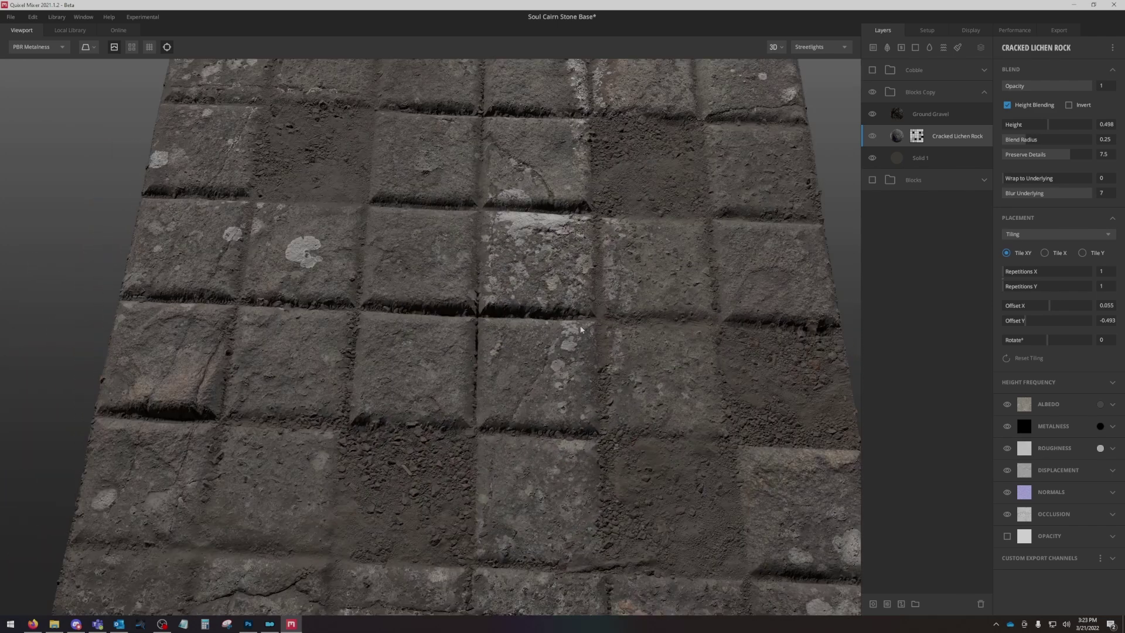
Add a Worley 2 noise to the Cracked Lichen Rock layer's mask, above its collapsed square pattern.
click(923, 133)
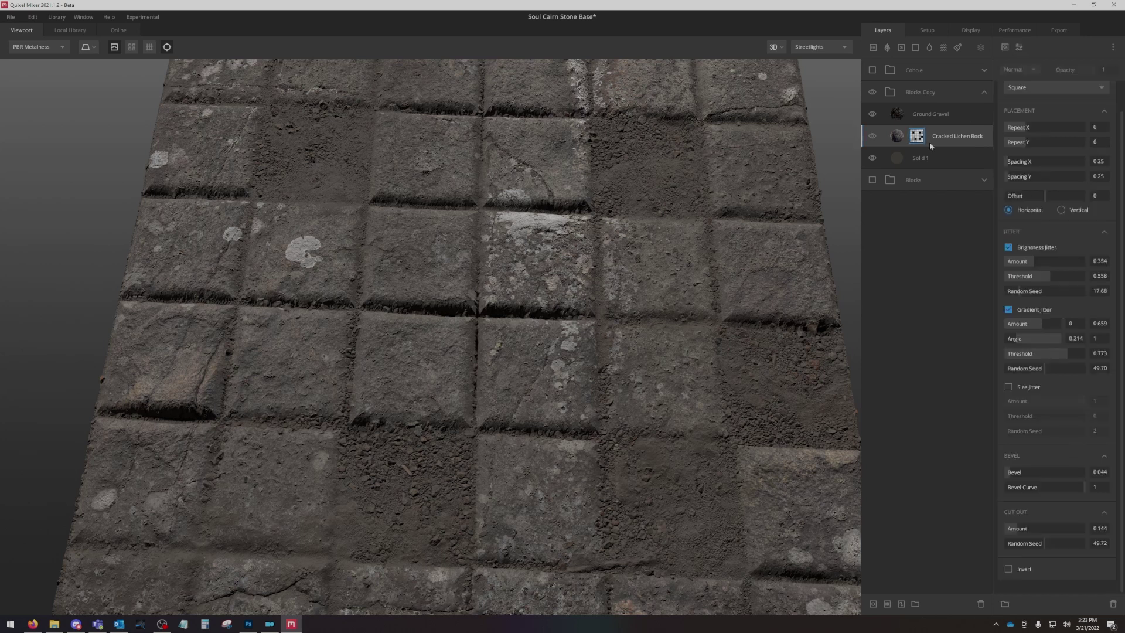
click(1103, 111)
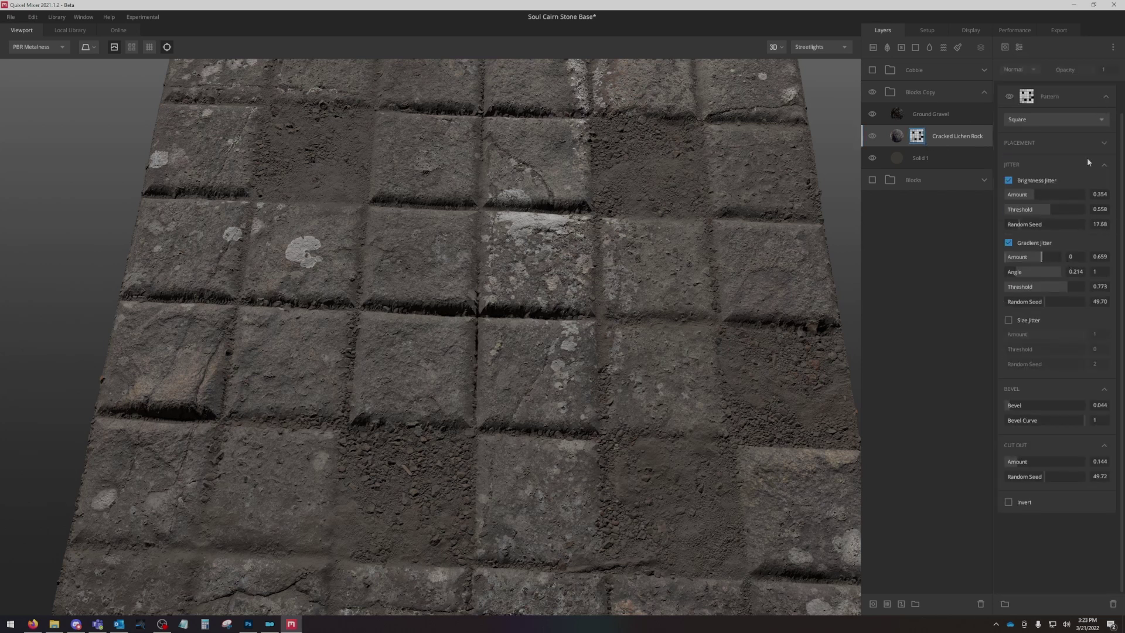
click(1105, 98)
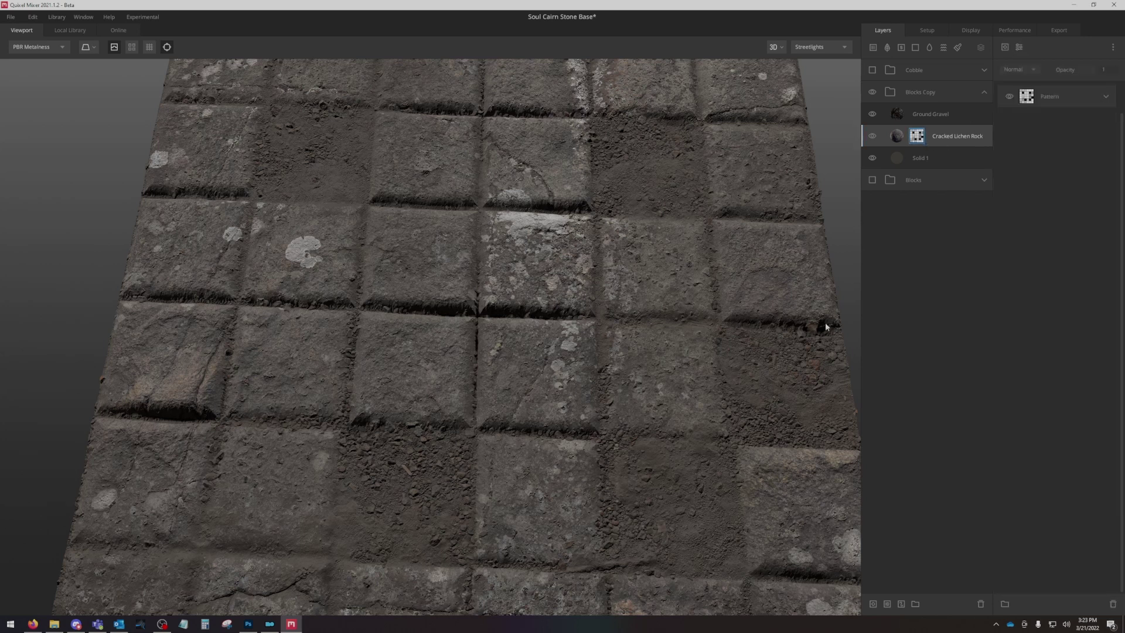
click(1007, 47)
mouse_move(1013, 86)
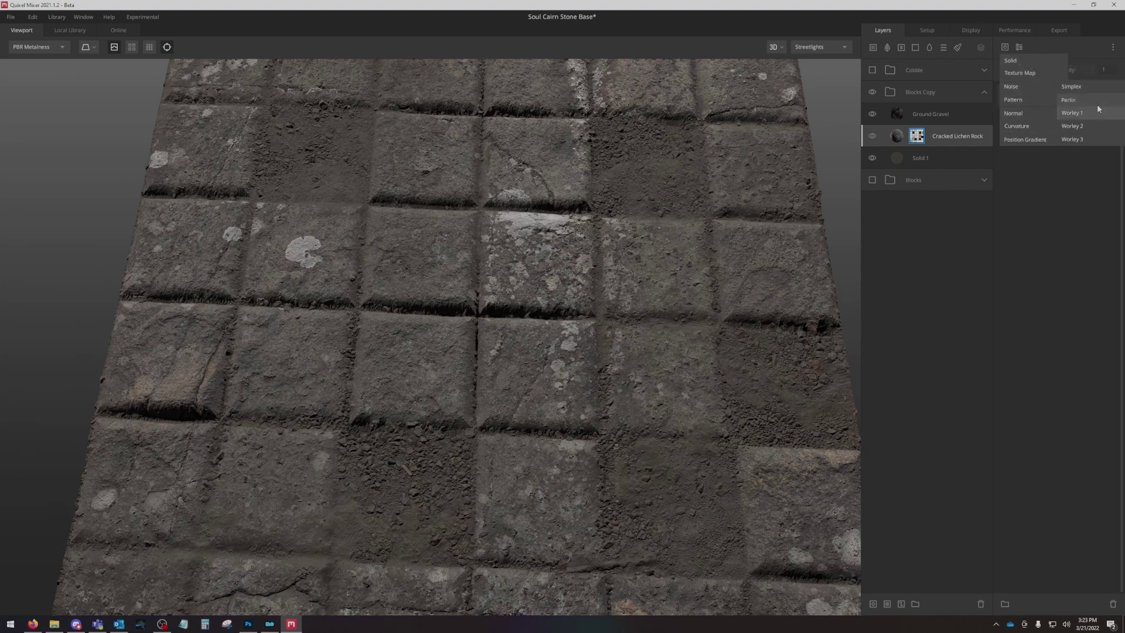
click(1083, 126)
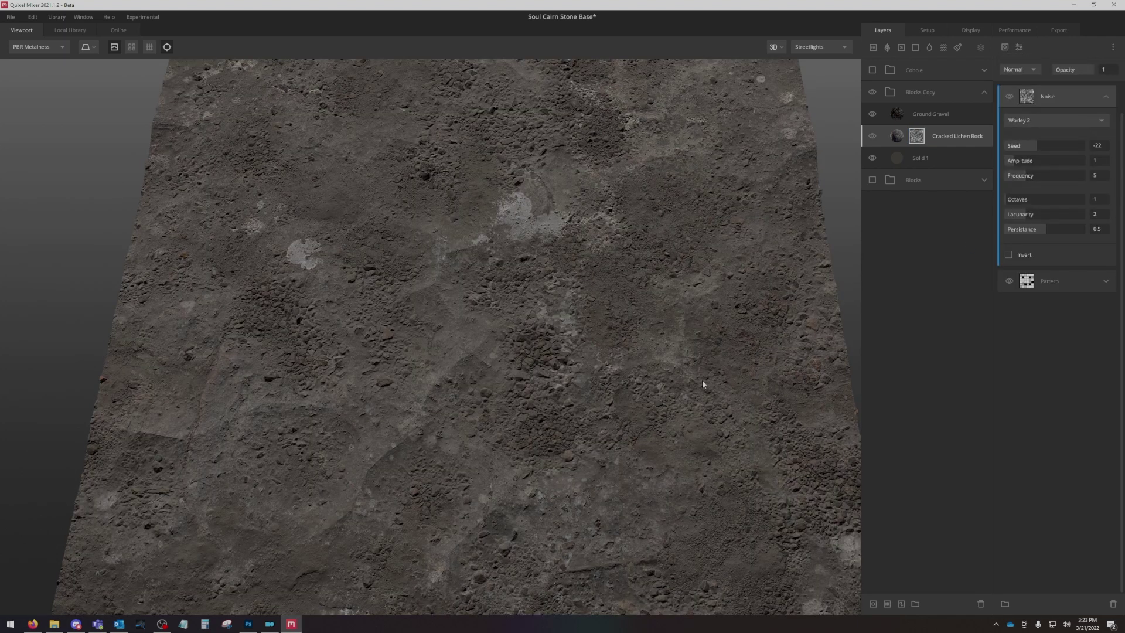
Hide the Ground Gravel layer and set the Worley 2 noise's blend mode to Multiply.
middle_drag(698, 371, 713, 407)
click(871, 115)
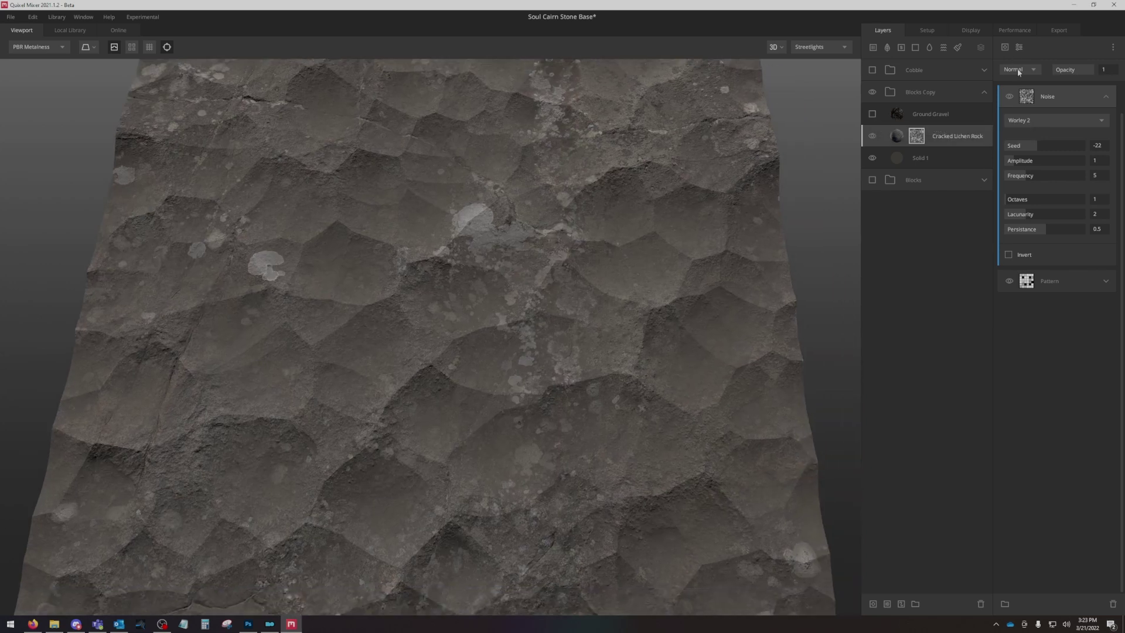
click(1018, 70)
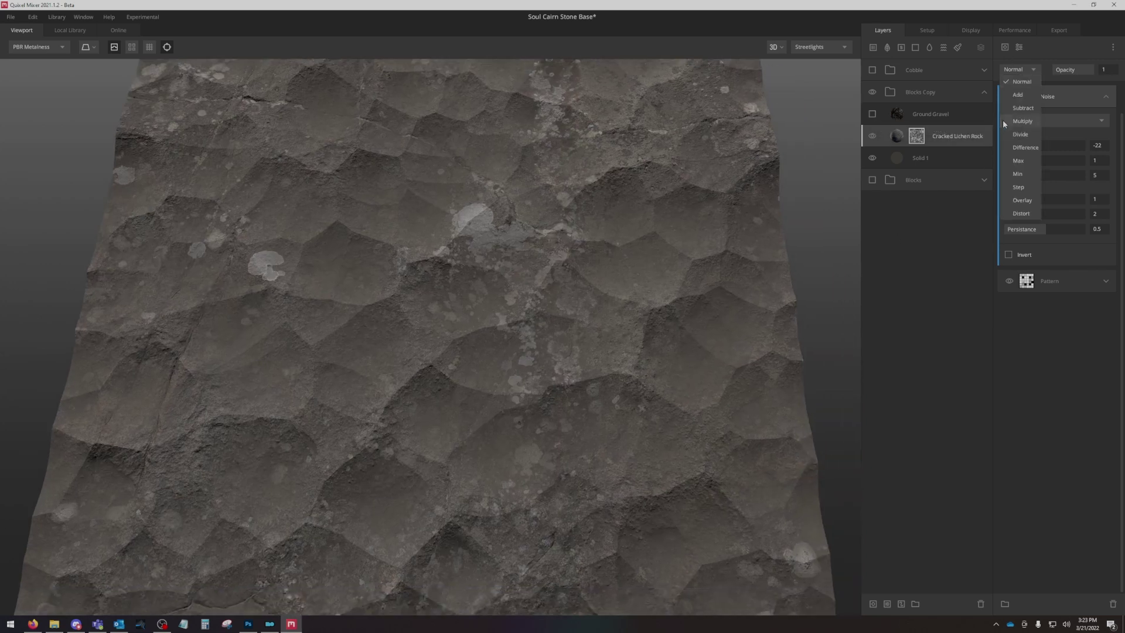
click(1021, 122)
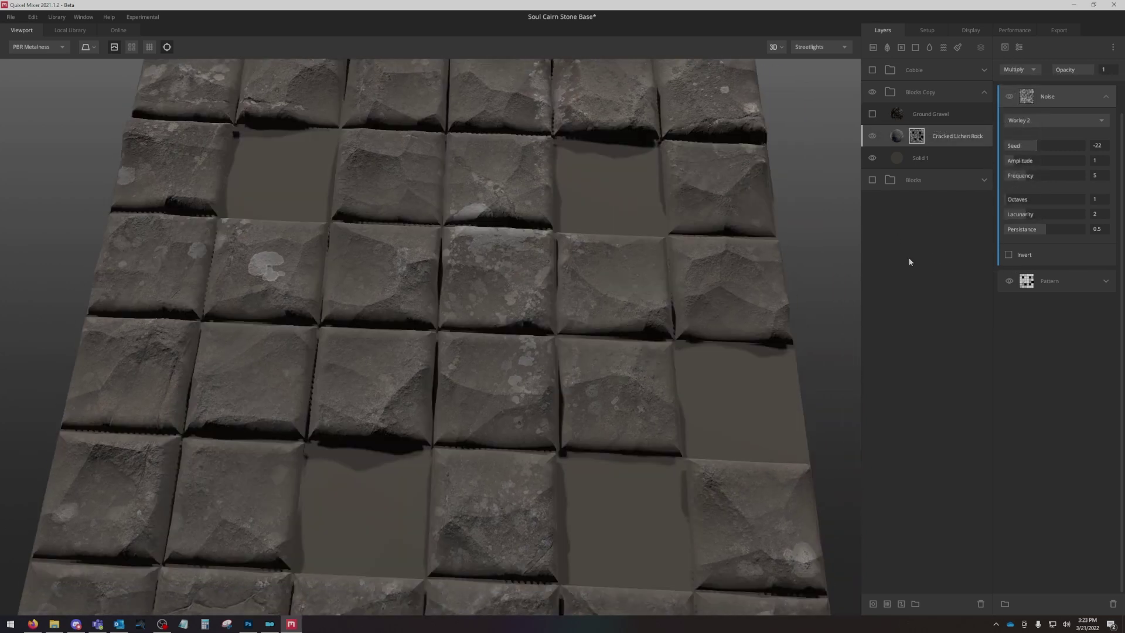
drag(817, 343, 491, 375)
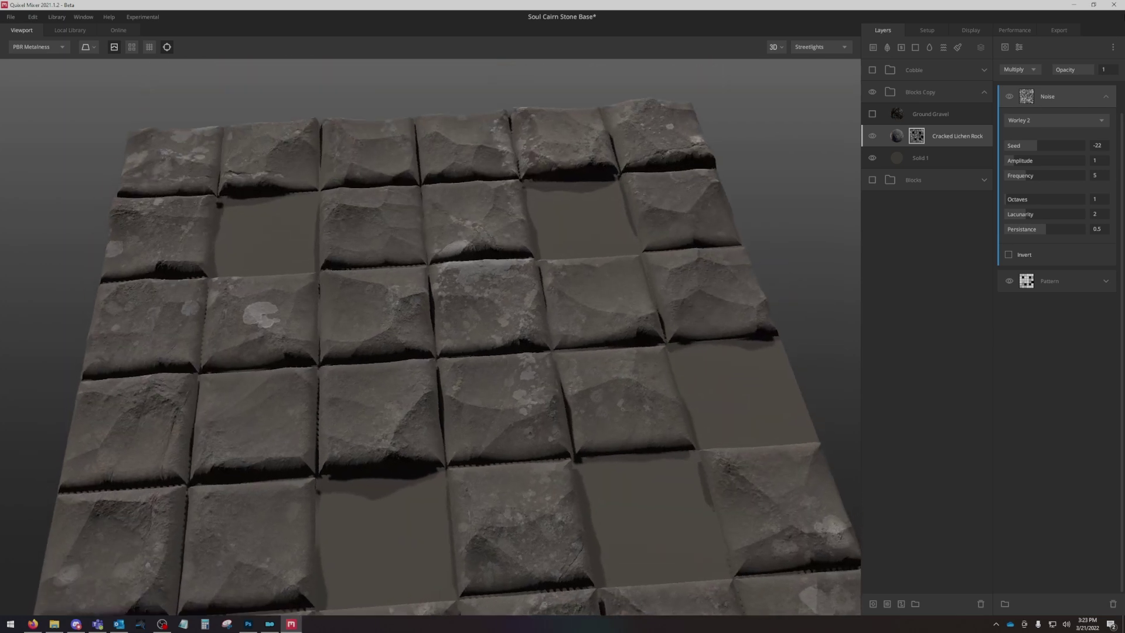
Switch the Worley 2 noise to Normal blending for comparison and return it to Multiply.
click(1031, 70)
click(1025, 82)
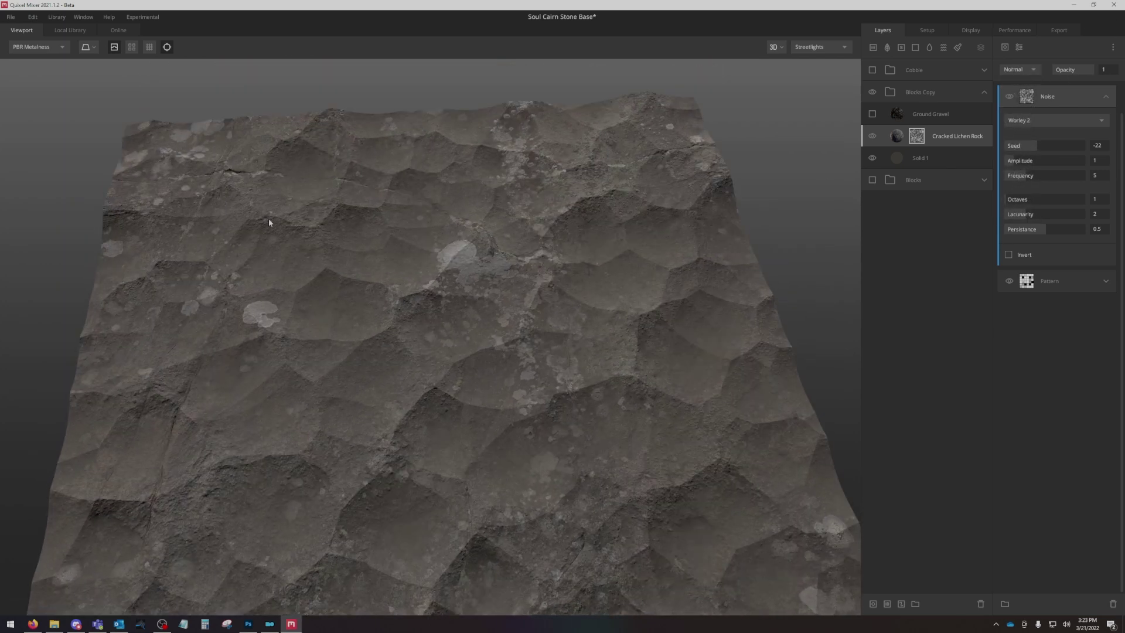
click(1030, 69)
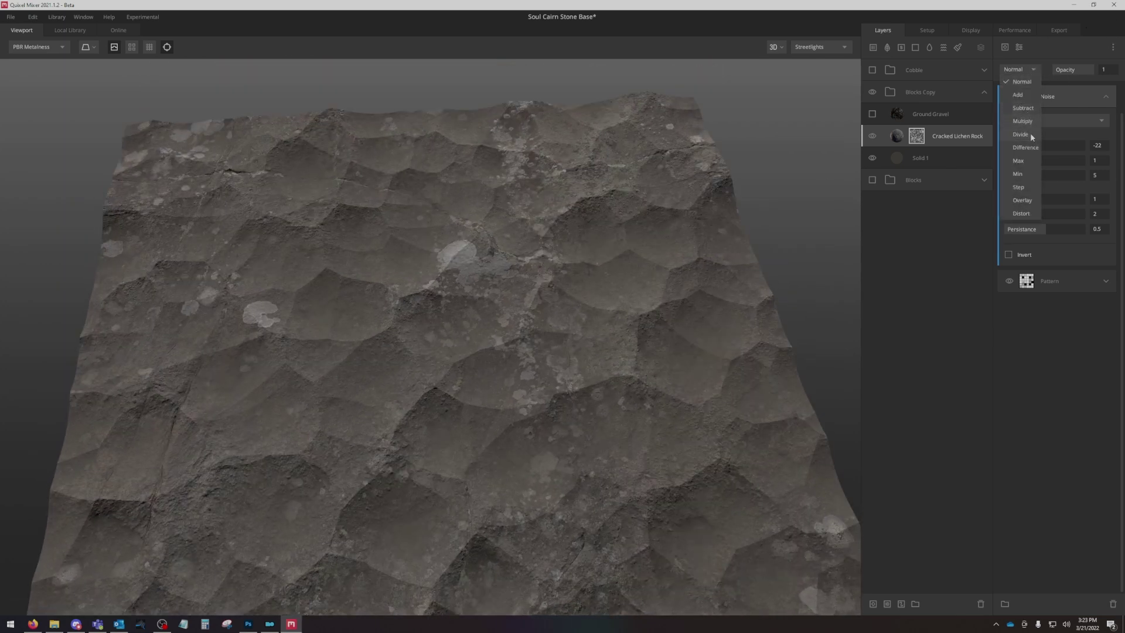
click(1028, 122)
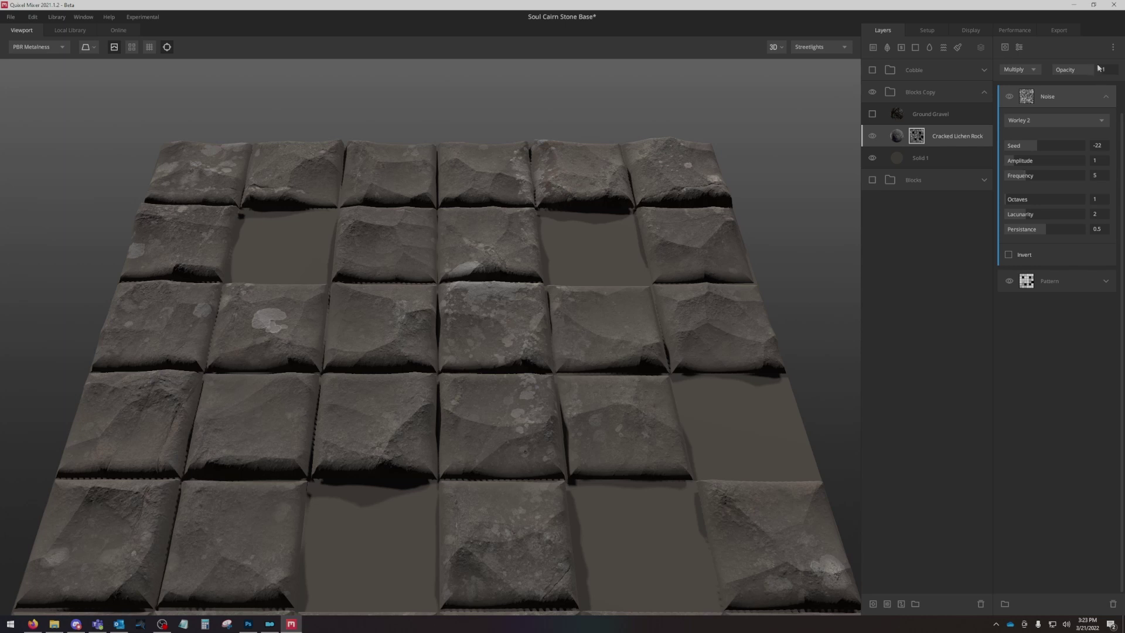
Set the Worley 2 noise's opacity to 0.659 and compare the blocks with the noise off and on.
click(1066, 70)
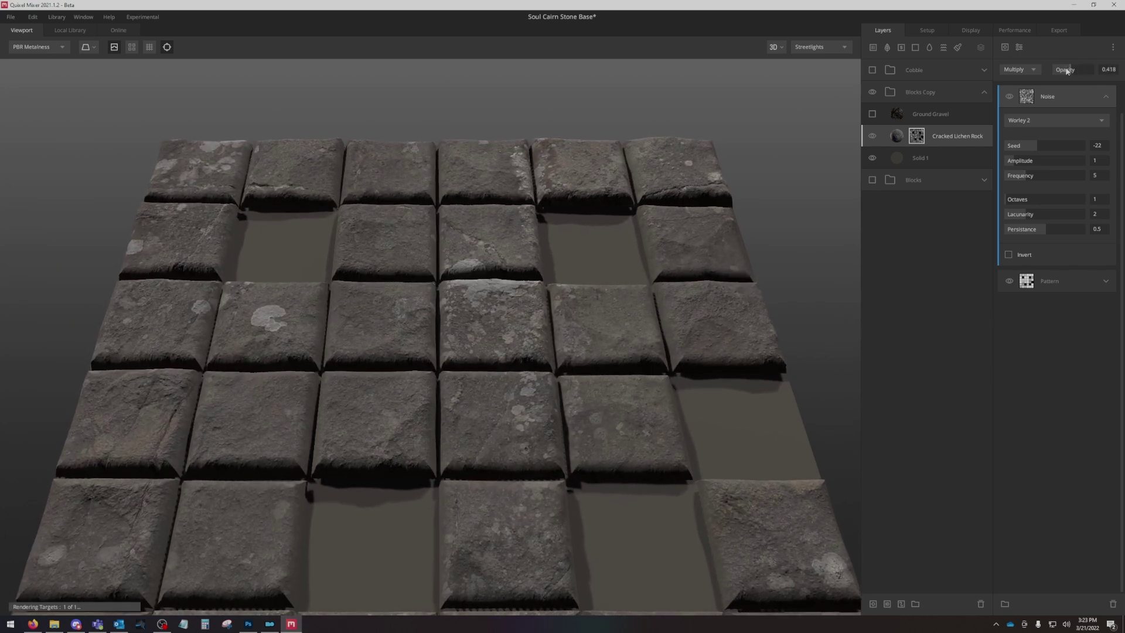
drag(1066, 70, 1081, 70)
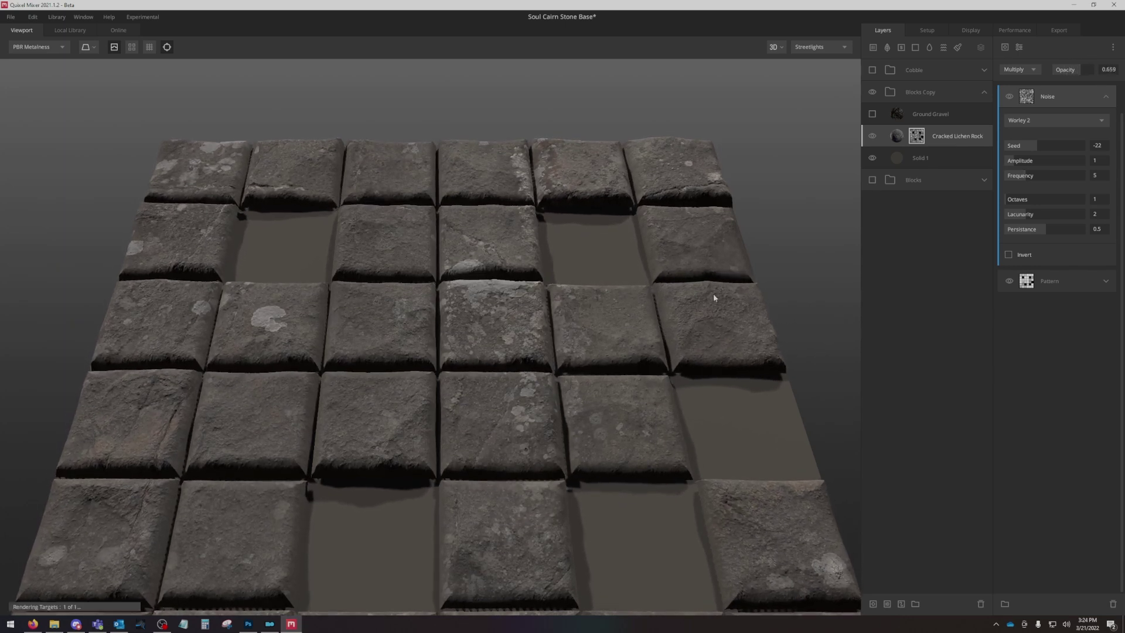
drag(628, 410, 840, 188)
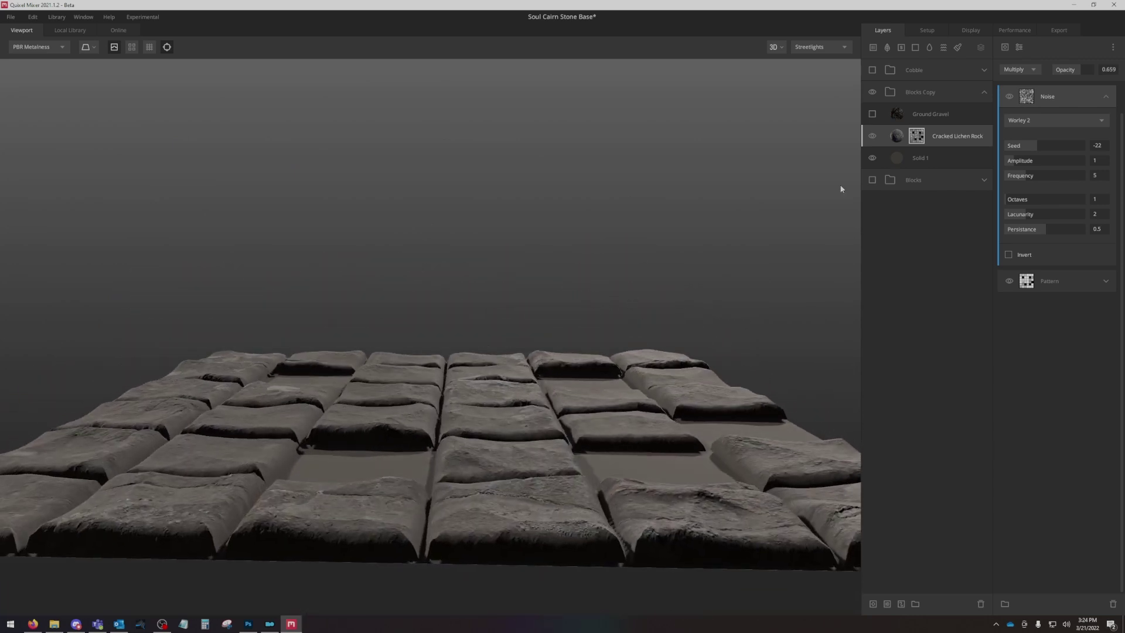
click(1010, 97)
click(1009, 97)
drag(623, 454, 601, 513)
Add a Brightness/Contrast modifier above the noise in the mask and set its blend mode to Multiply.
click(1019, 48)
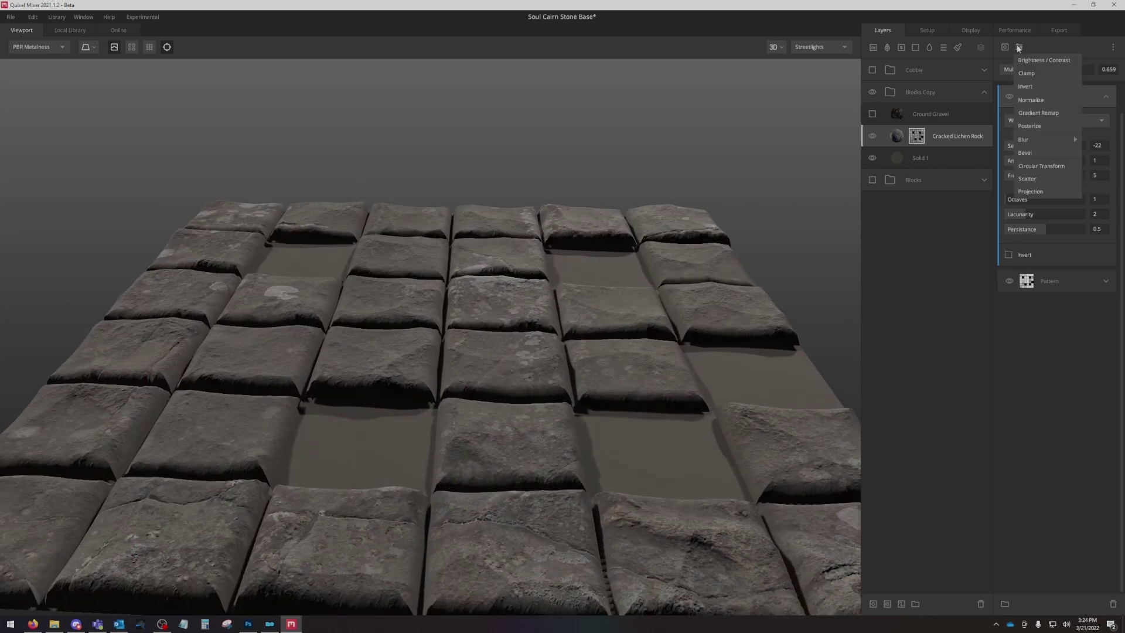
click(1048, 61)
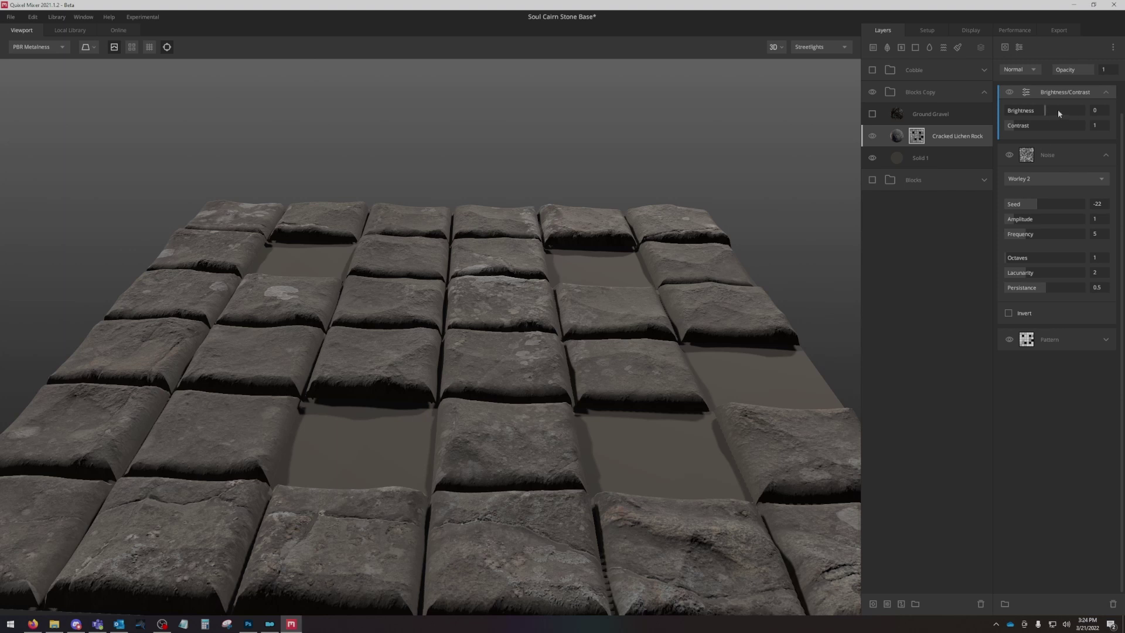
click(1019, 69)
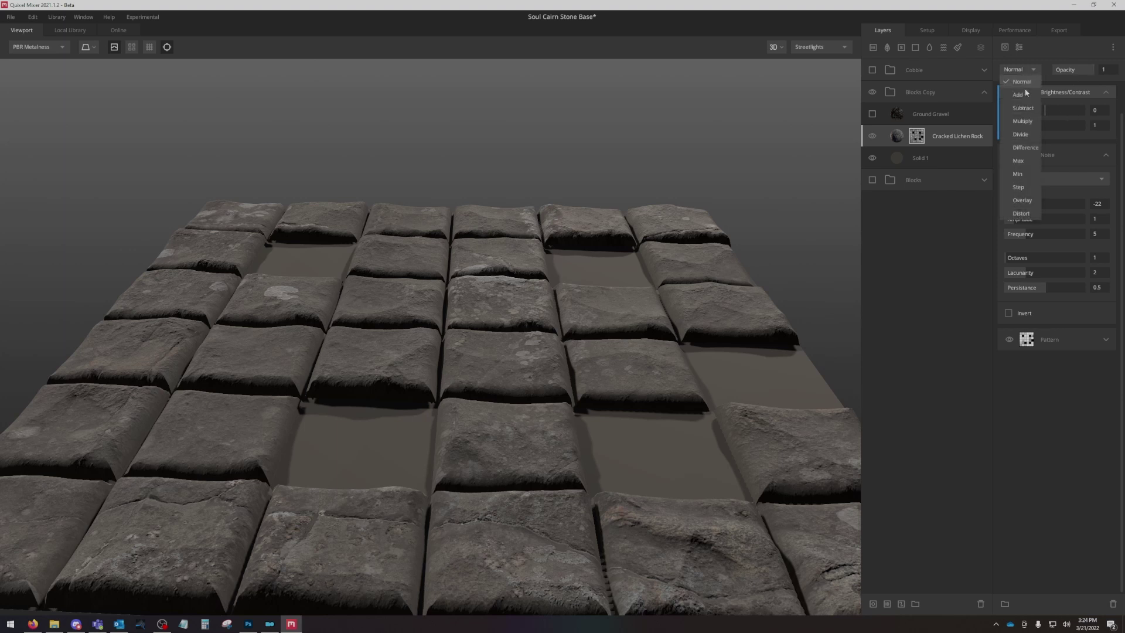
click(1010, 120)
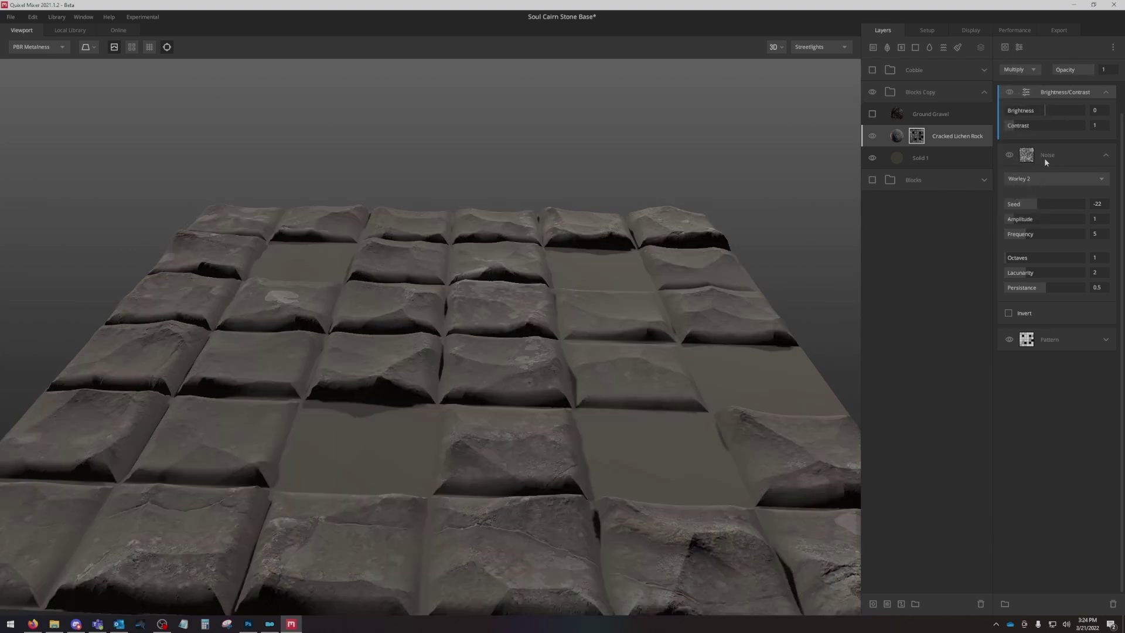
Set the Brightness/Contrast modifier's Brightness to 0.558, Contrast to 1.16 and opacity to 0.747.
mouse_move(1040, 113)
mouse_down()
mouse_move(1008, 111)
mouse_move(1087, 116)
mouse_move(1064, 110)
mouse_move(1036, 127)
mouse_move(1046, 128)
mouse_move(1082, 127)
mouse_move(1035, 114)
mouse_move(1106, 120)
mouse_move(1013, 128)
mouse_up()
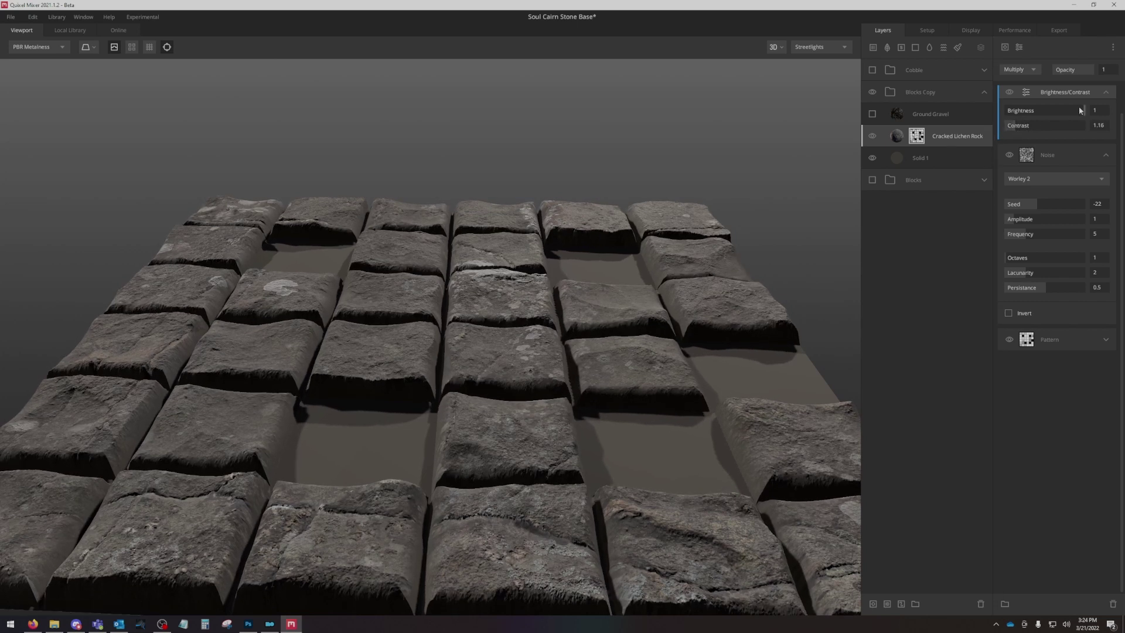
mouse_move(1077, 109)
mouse_down()
mouse_move(1029, 114)
mouse_move(1067, 116)
mouse_up()
alt+drag(445, 310, 573, 329)
scroll(551, 284, down, 3)
scroll(600, 273, up, 4)
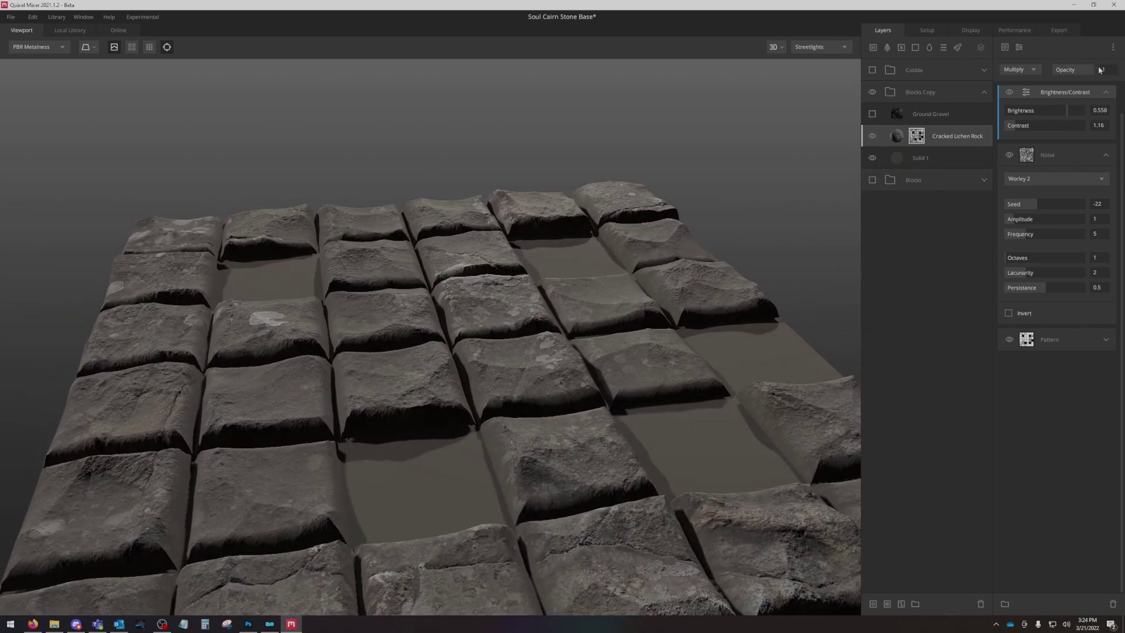
mouse_move(1092, 71)
mouse_down()
mouse_move(1041, 68)
mouse_move(1082, 71)
mouse_up()
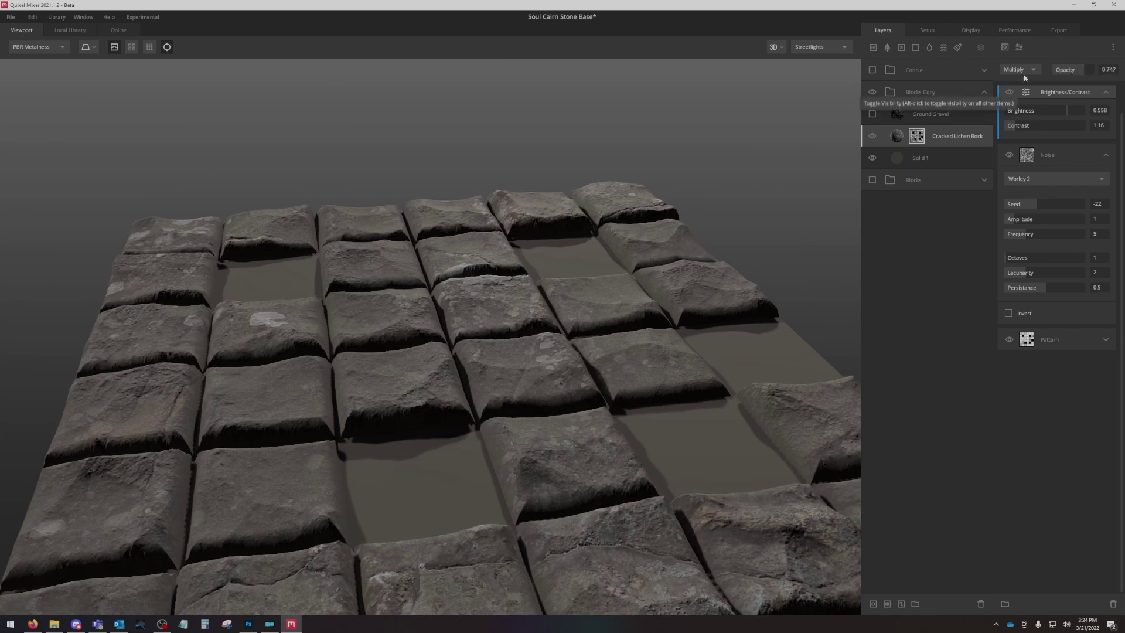
Add a Gaussian Blur modifier to the top of the mask stack with a Strength of 0.078.
click(1019, 47)
mouse_move(1059, 137)
click(1094, 139)
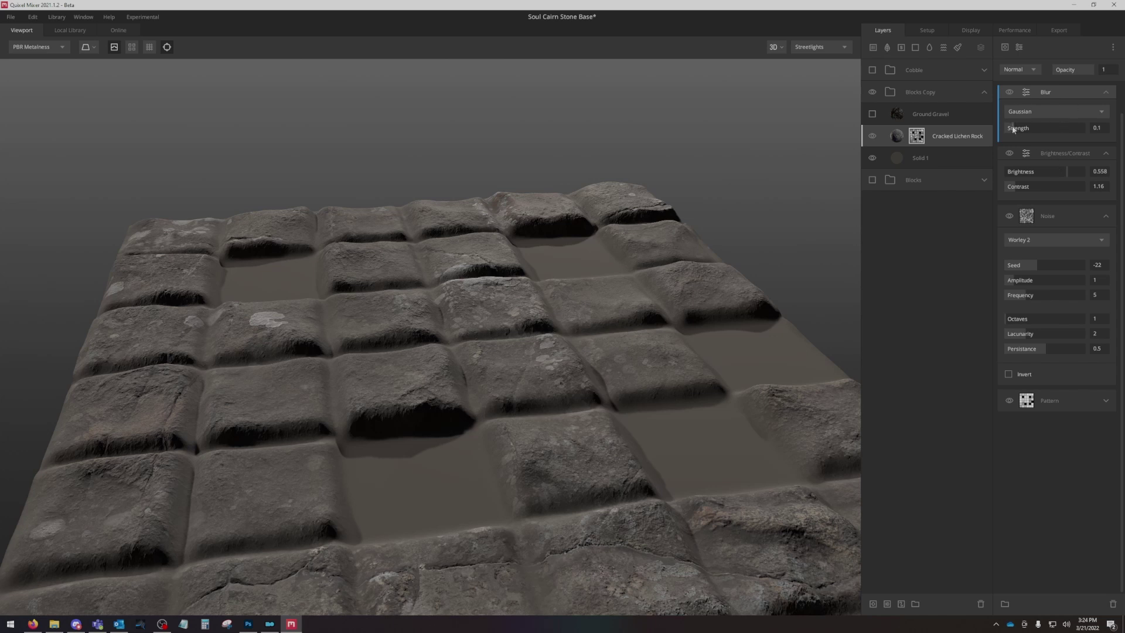
drag(1013, 129, 1012, 130)
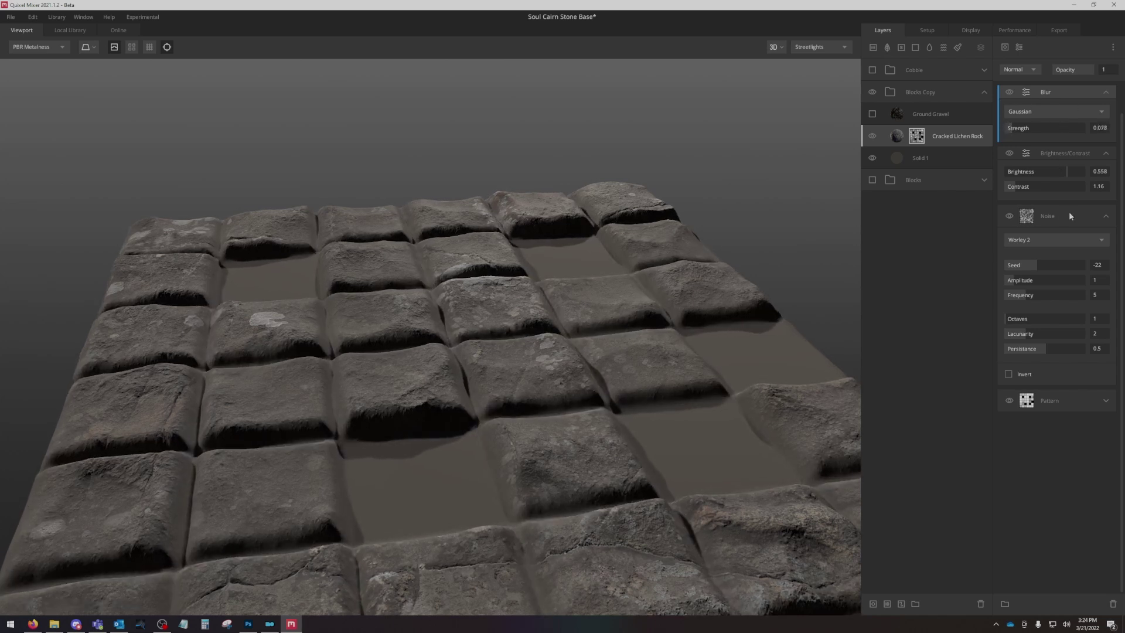
Lower the mask's square pattern Bevel to 0.033.
click(1105, 402)
scroll(1041, 504, down, 4)
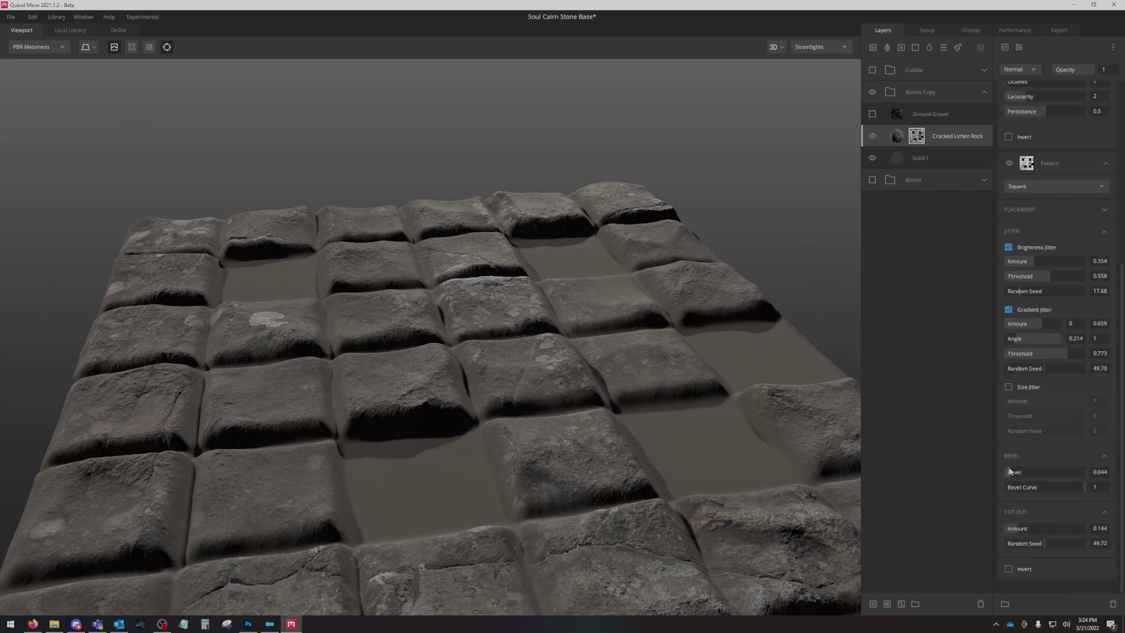
drag(1009, 471, 1009, 472)
scroll(1083, 252, up, 4)
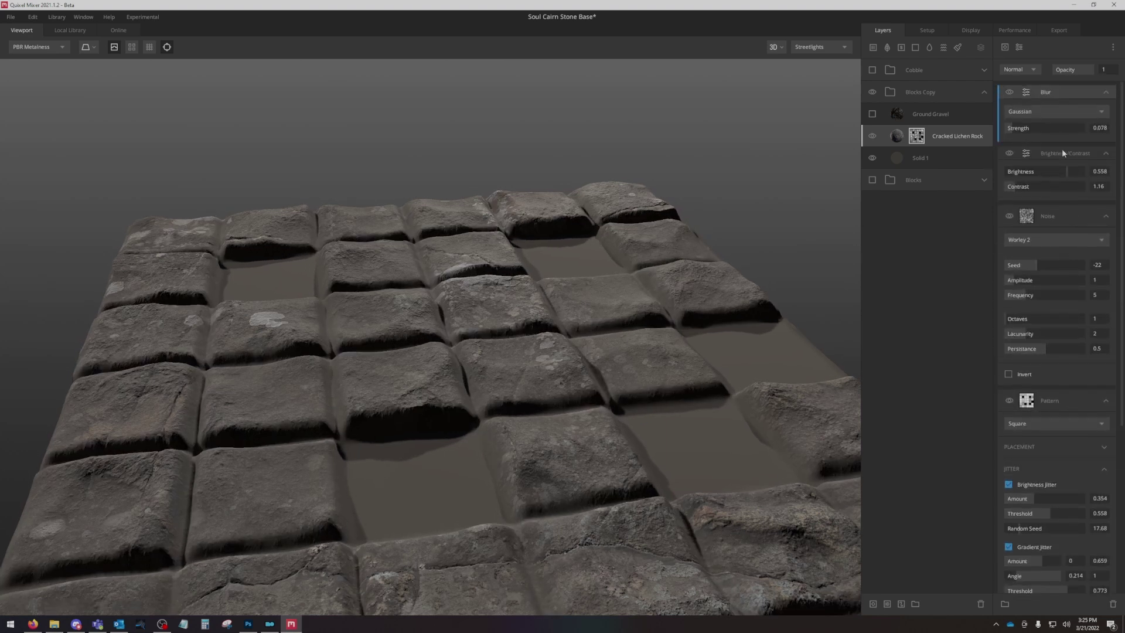
Inspect the blocks from above and collapse the settings of the Noise, Brightness/Contrast, Pattern and Blur entries in the mask stack.
click(1059, 158)
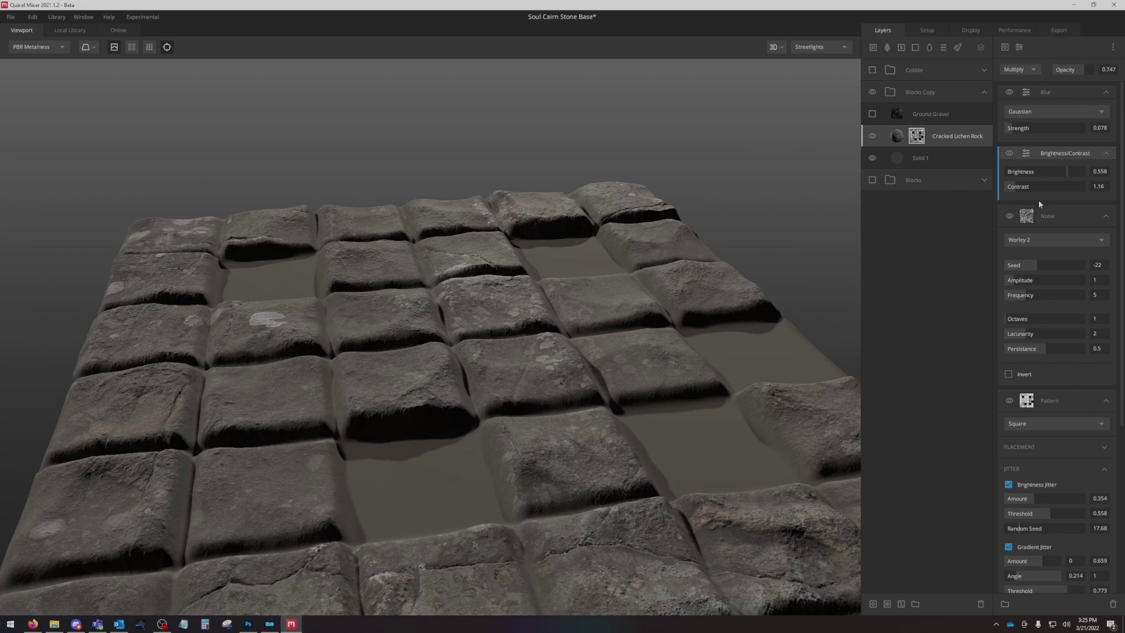
drag(628, 397, 849, 303)
click(1093, 217)
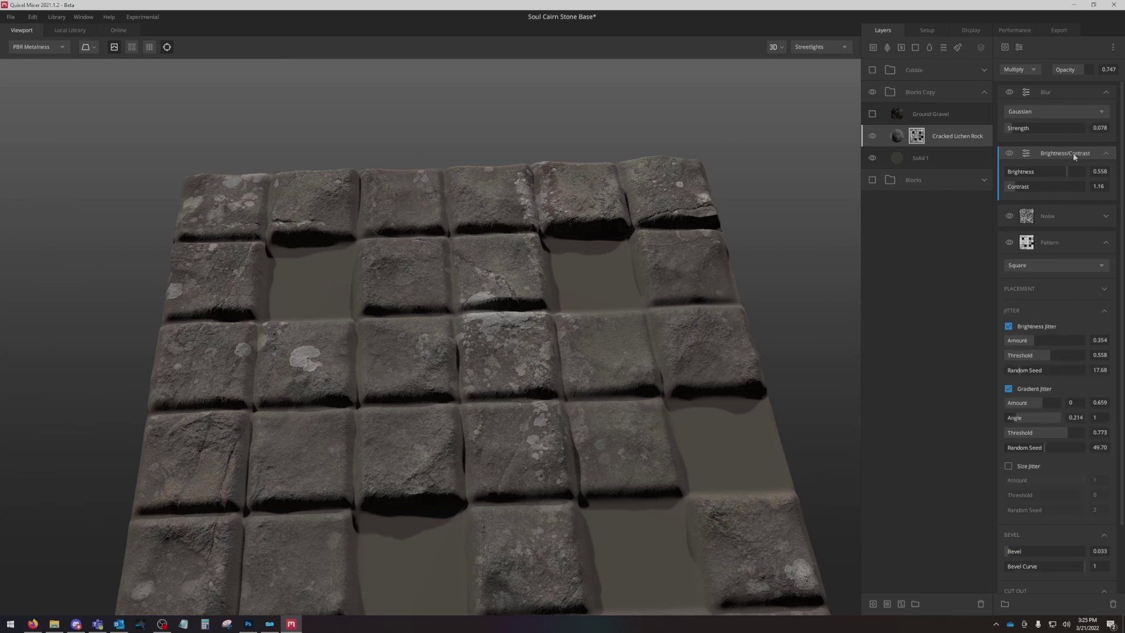
click(1104, 154)
click(1105, 200)
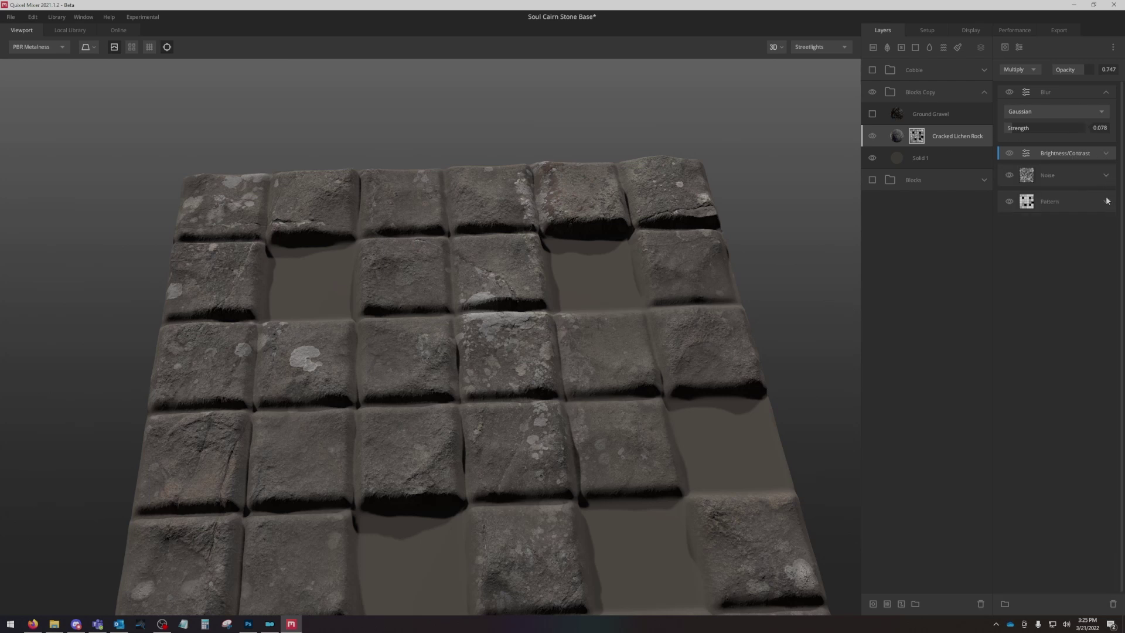
click(1106, 94)
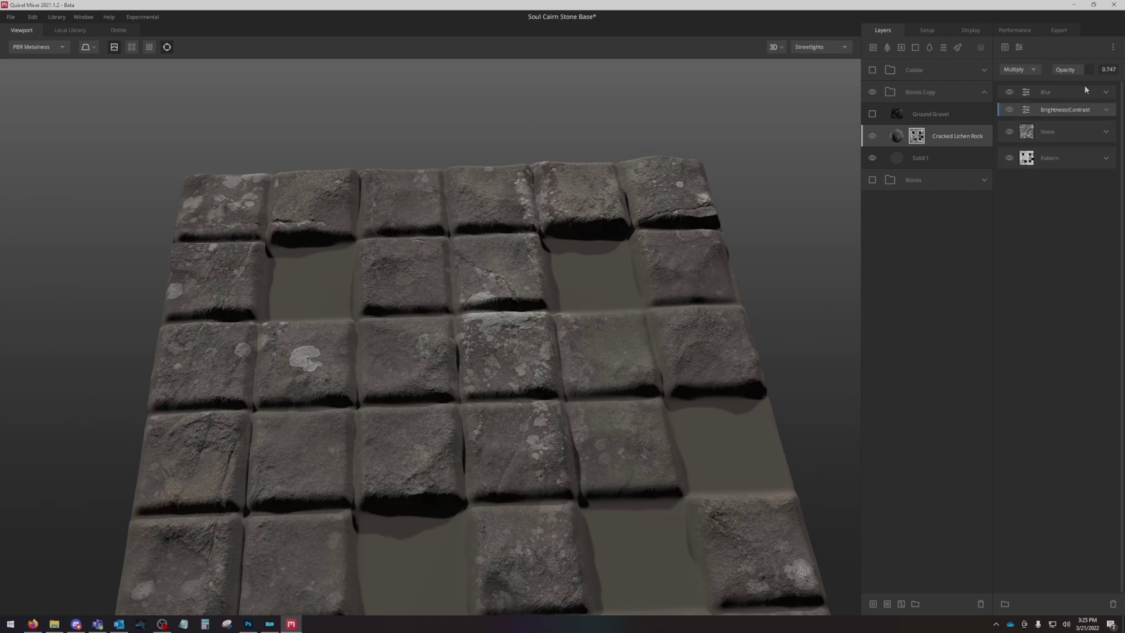
Add a Perlin noise to the top of the mask stack and set its blend mode to Multiply.
click(1005, 47)
mouse_move(1019, 87)
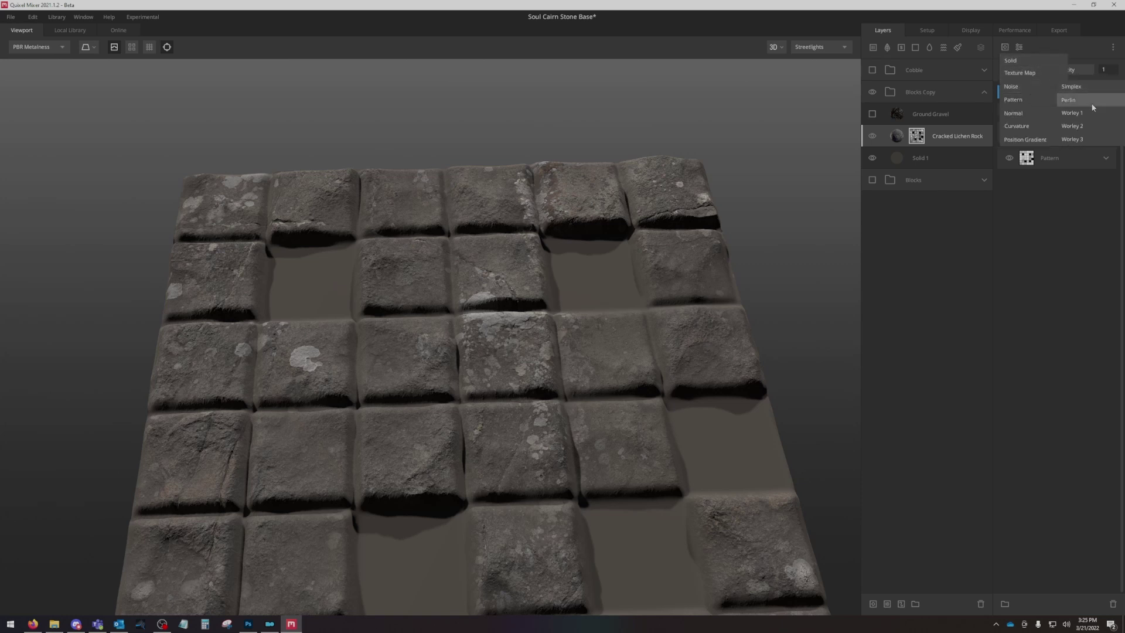
click(1091, 103)
click(1022, 69)
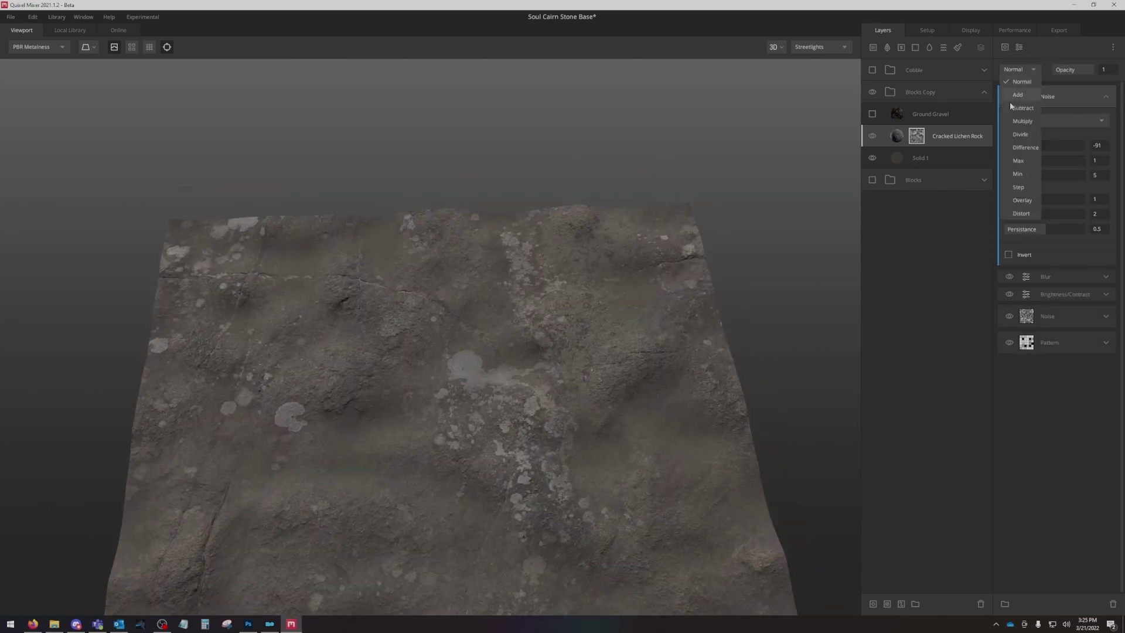
click(1022, 122)
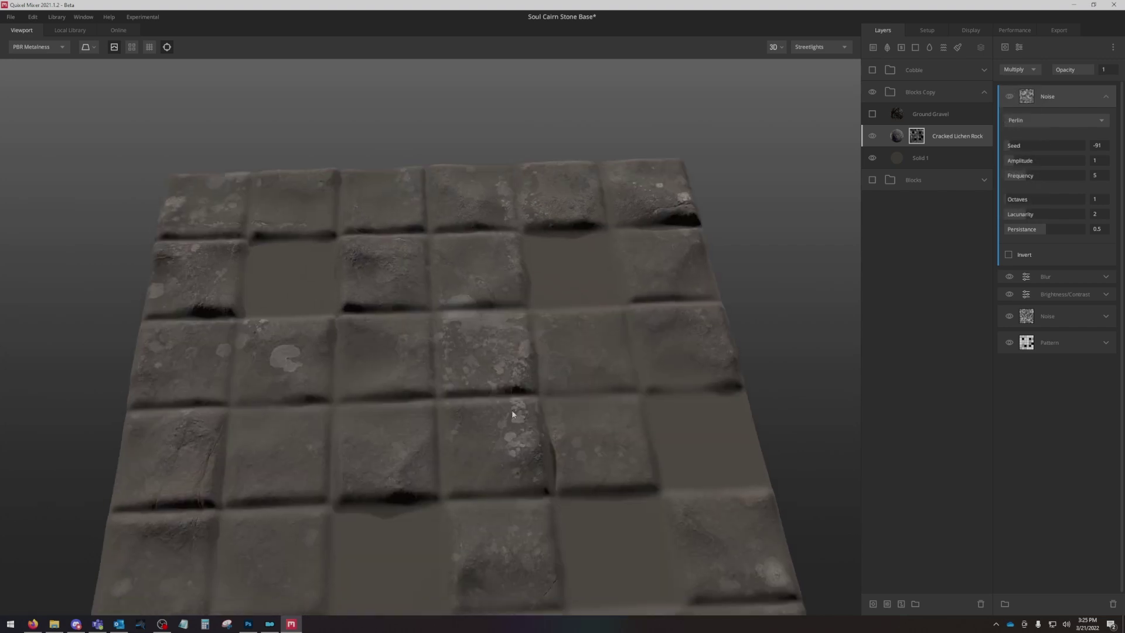
Set the Perlin noise's Frequency to 8.619, Octaves to 6, Lacunarity to 1.986 and Persistance to 0.539.
drag(507, 404, 524, 391)
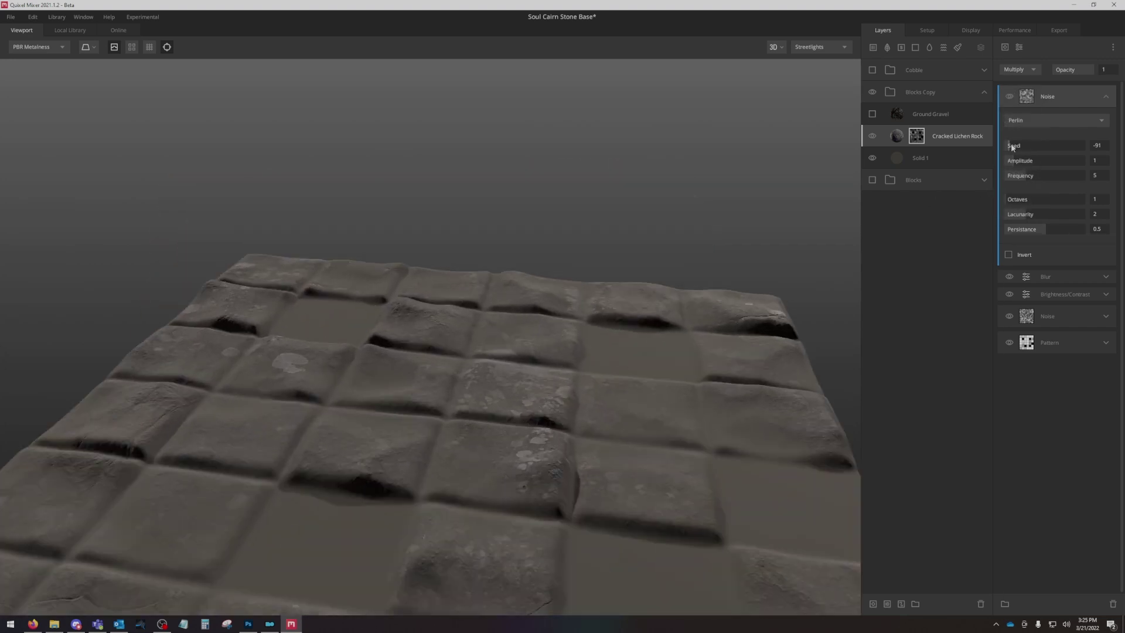
drag(1025, 177, 1046, 233)
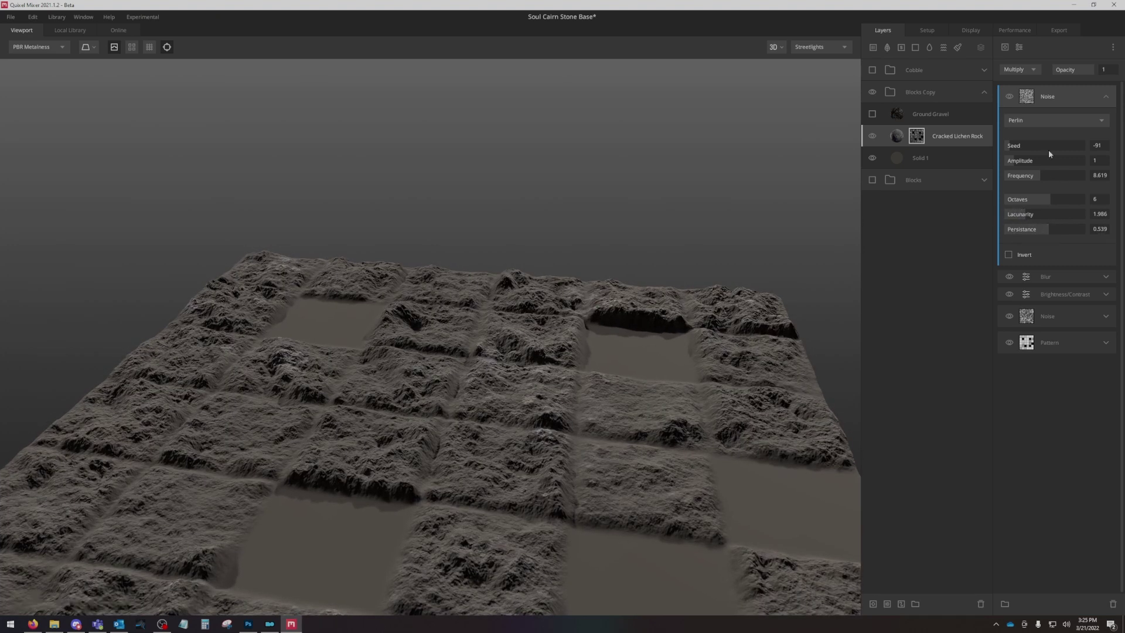
Set the top Perlin noise's Amplitude to 0.558 and Seed to 24, and lower its opacity to 0.824.
drag(1013, 162, 1055, 145)
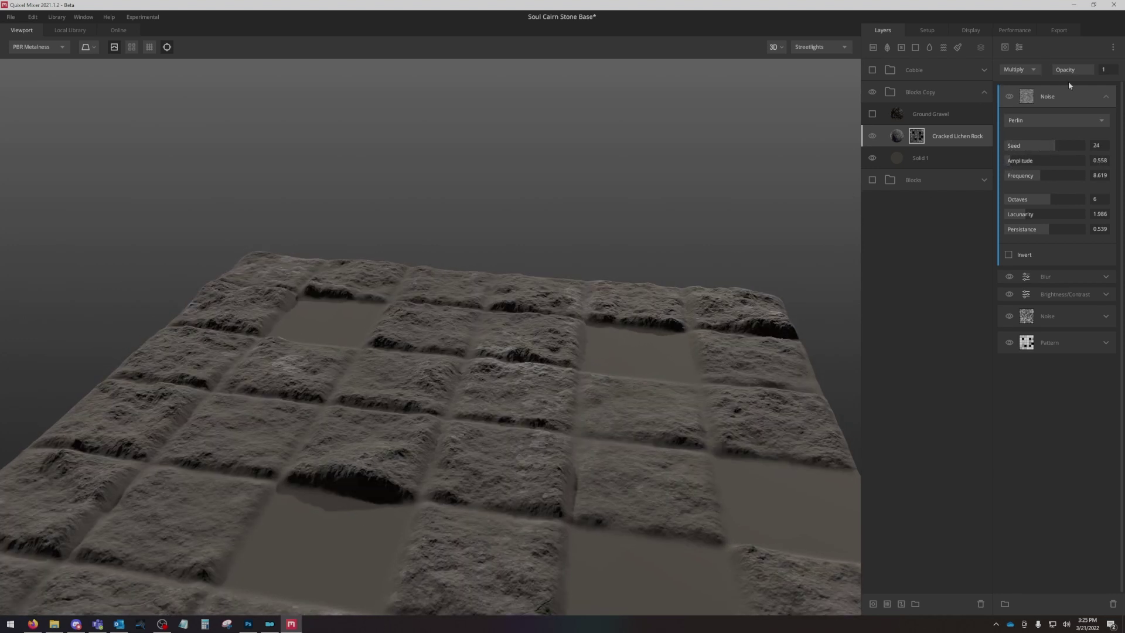
drag(1090, 71, 1085, 71)
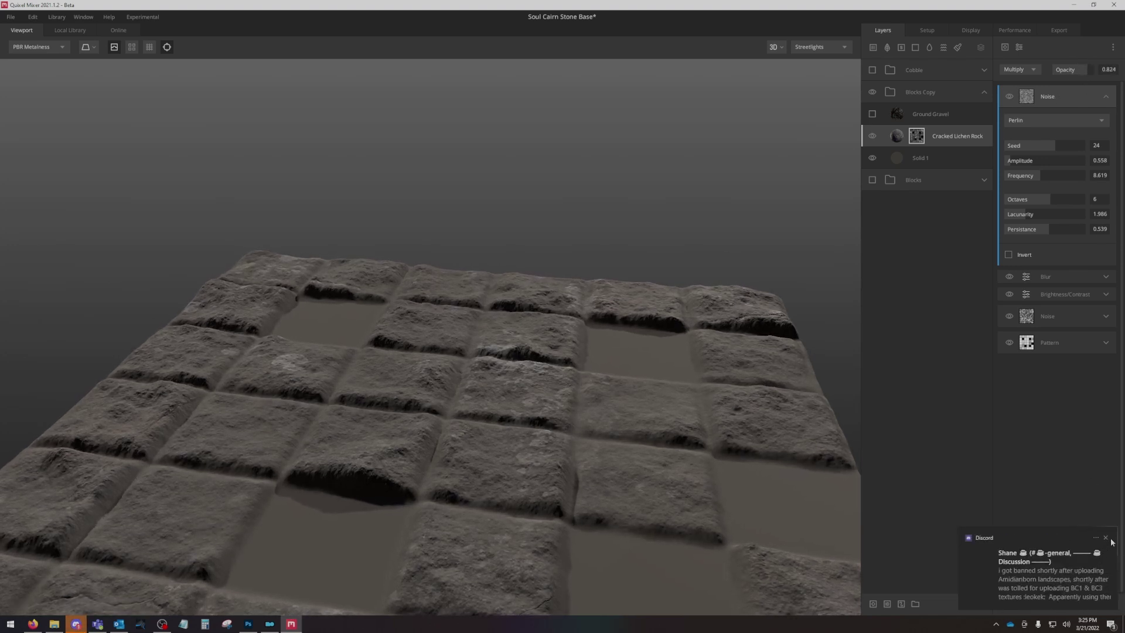
click(1107, 538)
drag(557, 380, 588, 471)
middle_drag(588, 467, 512, 413)
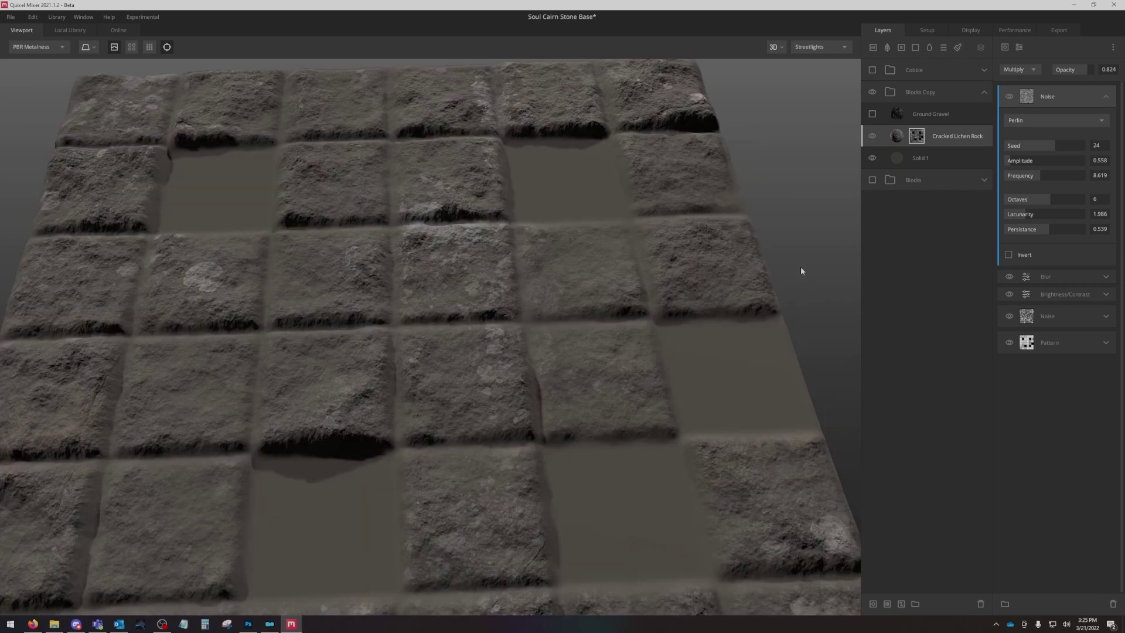
Show the Ground Gravel layer over the blocks and set its Height to -2.687.
click(873, 113)
click(957, 136)
mouse_move(1047, 125)
mouse_down()
mouse_move(1071, 126)
mouse_move(1024, 124)
mouse_move(1042, 125)
mouse_up()
click(946, 114)
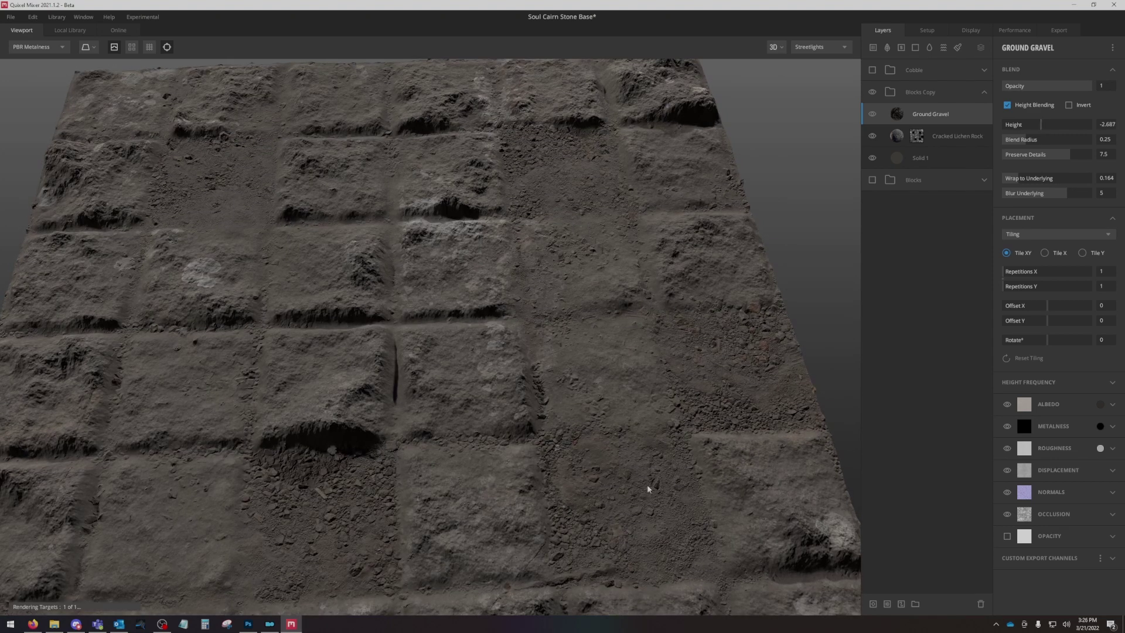
drag(629, 471, 550, 347)
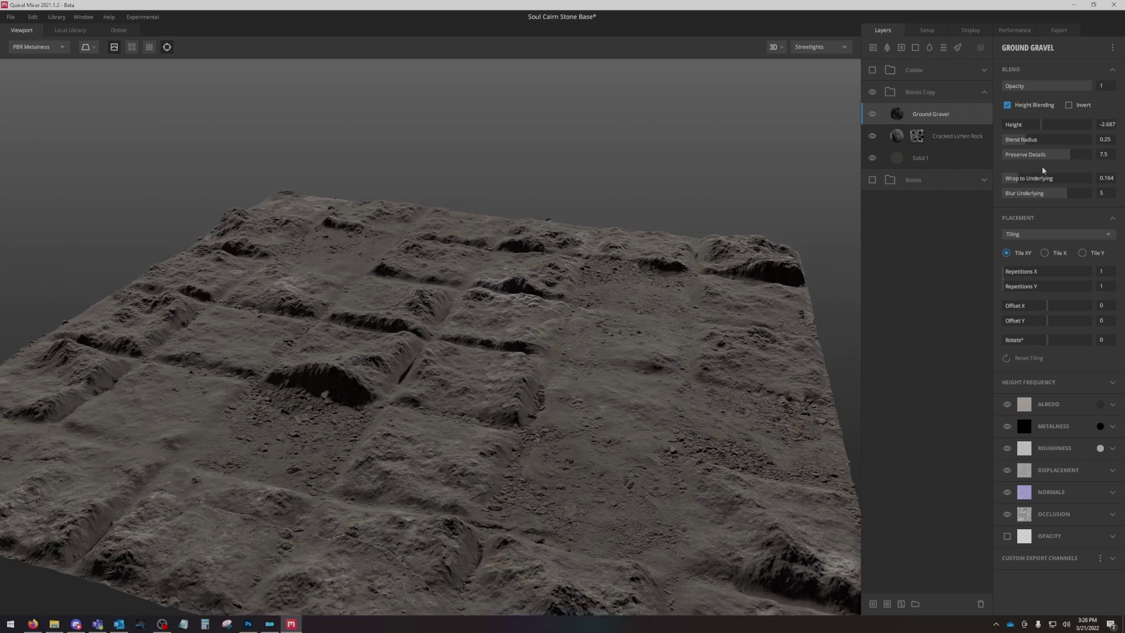
Lower the top Perlin noise's opacity in the Cracked Lichen Rock mask to 0.637 and hide the lower Noise entry, keeping Blur on.
click(938, 139)
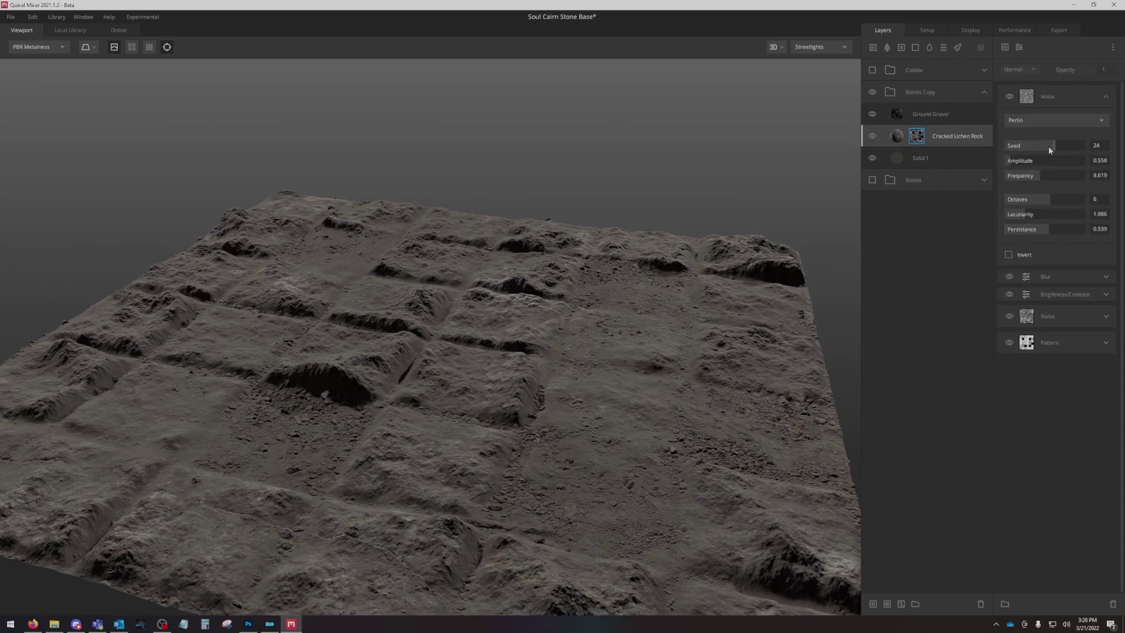
mouse_move(1087, 70)
mouse_down()
mouse_move(1049, 72)
mouse_move(1078, 76)
mouse_up()
click(1009, 276)
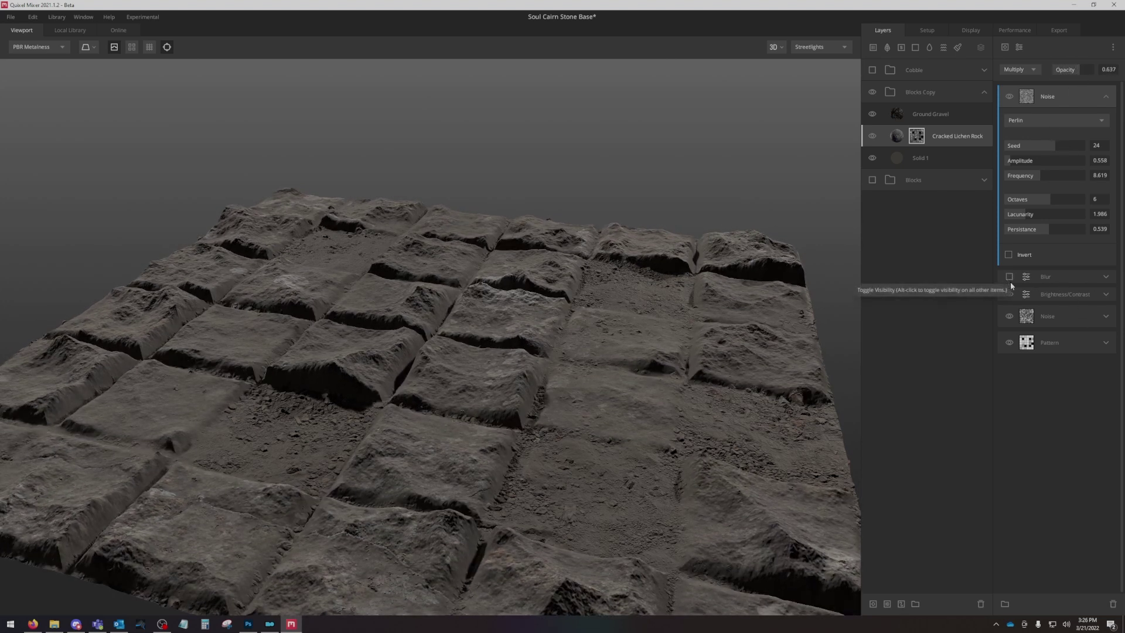
click(1010, 317)
click(1009, 317)
click(1009, 317)
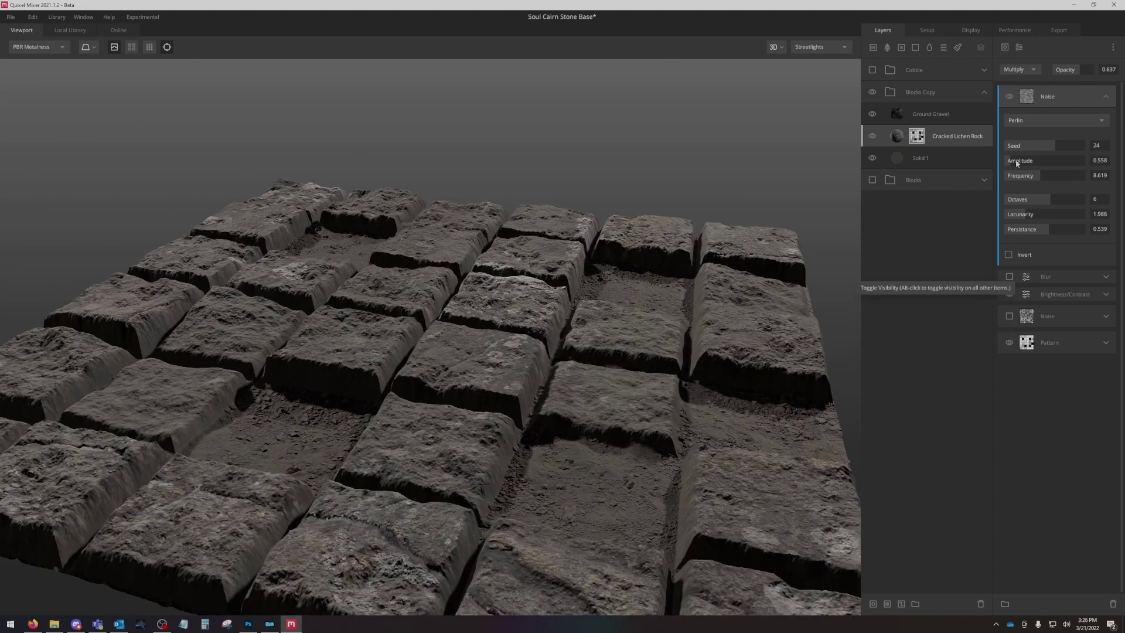
click(1008, 278)
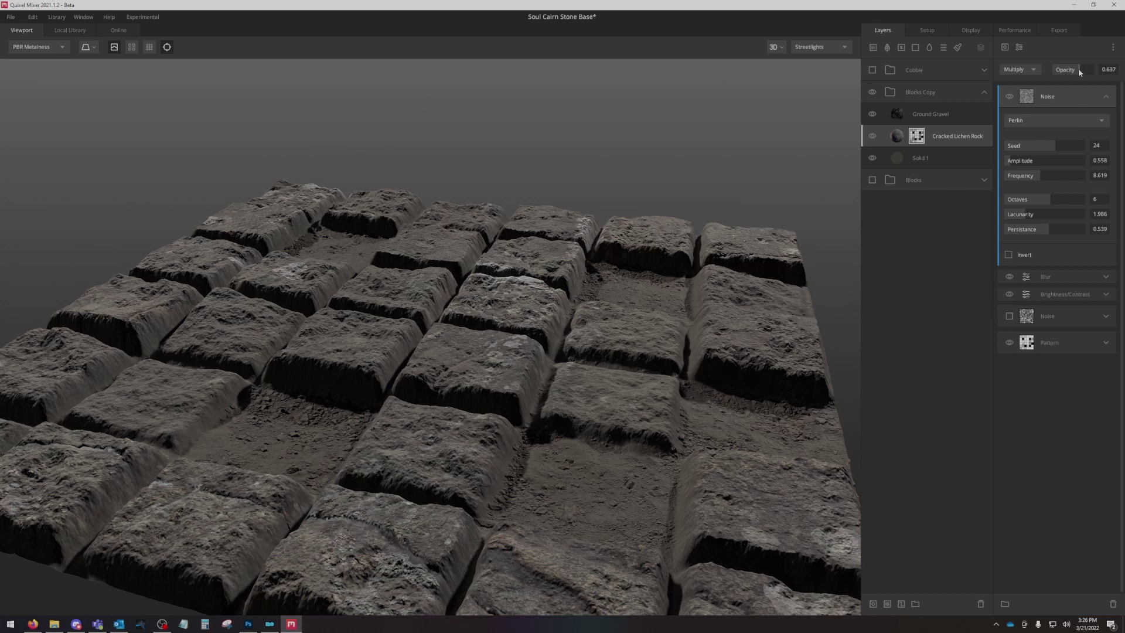
Slightly lower the top Perlin noise's opacity further and raise the Ground Gravel layer's Height to 3.085.
drag(1078, 68, 1073, 75)
click(966, 114)
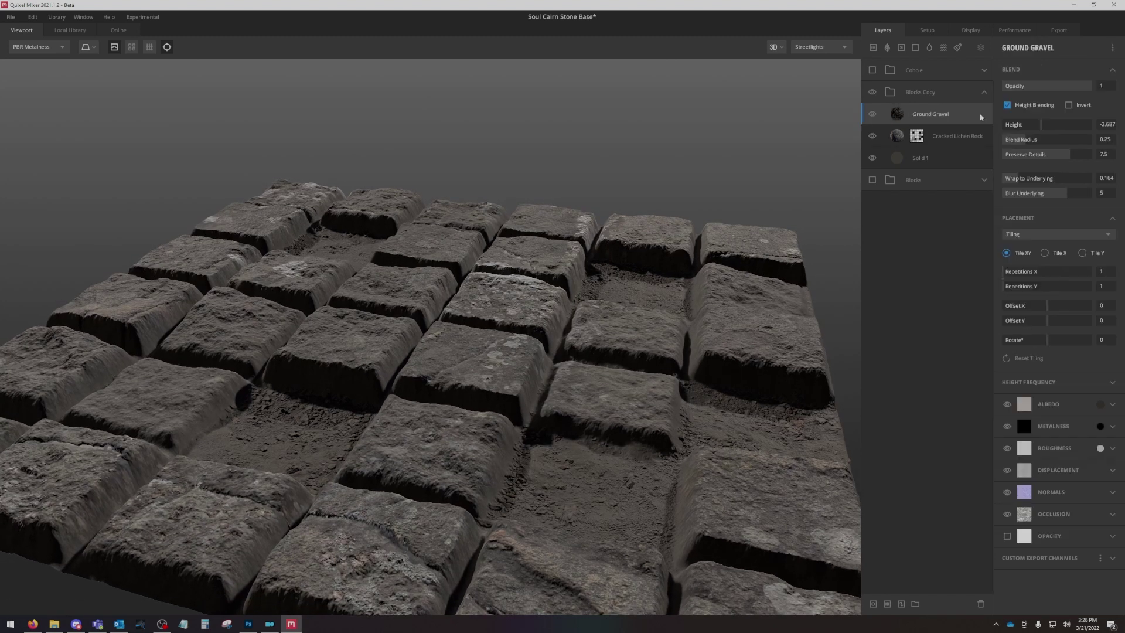
drag(1045, 124, 1054, 125)
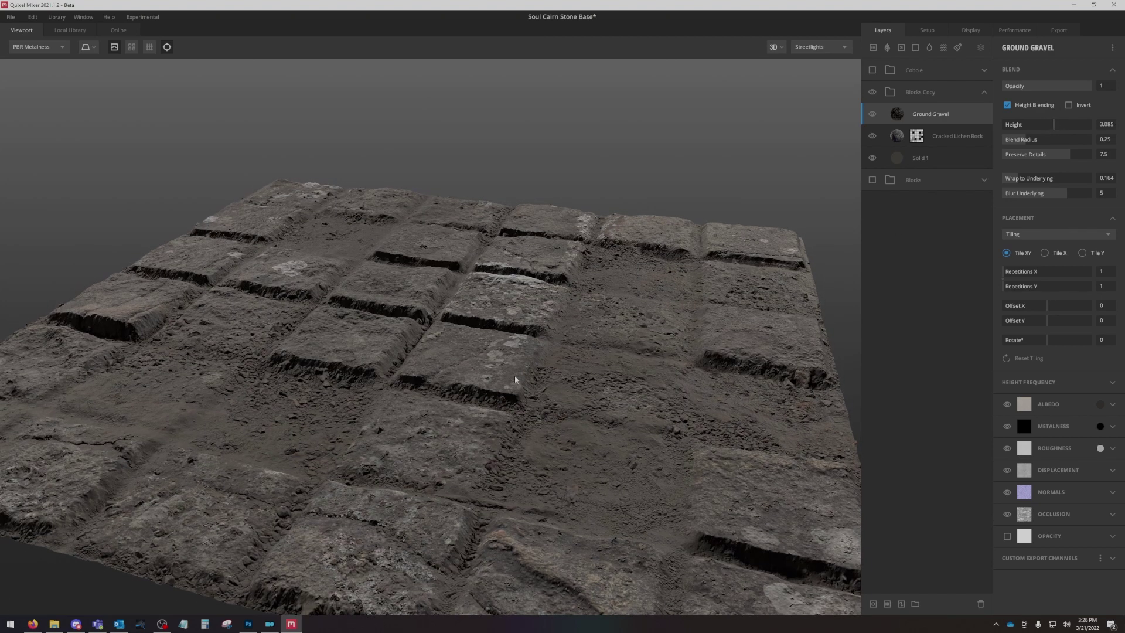
drag(519, 375, 492, 397)
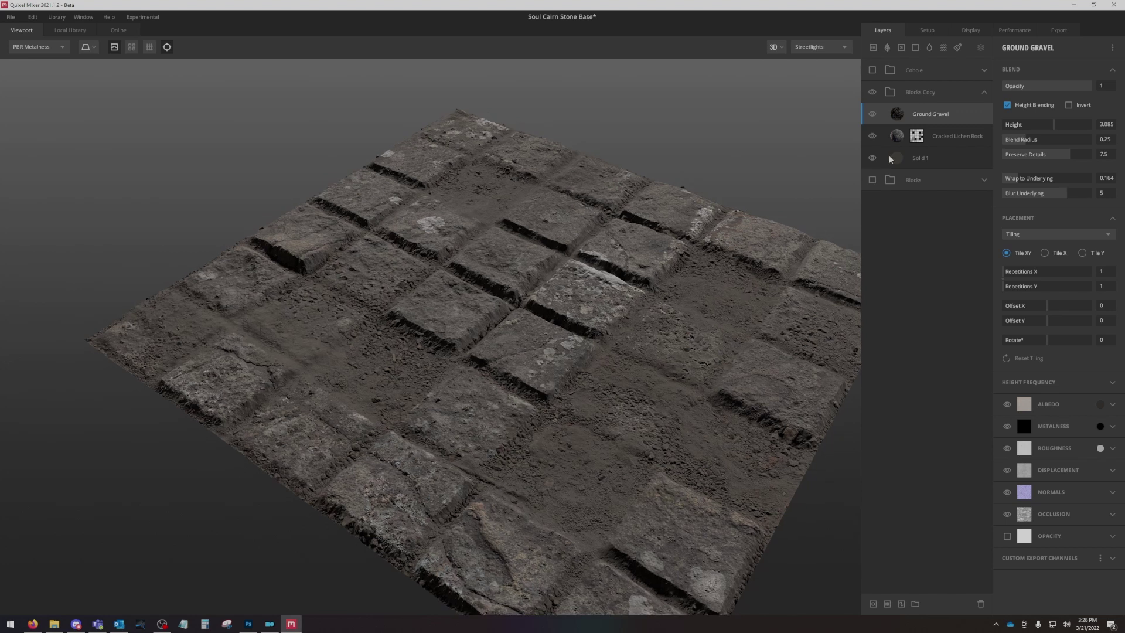
Set Repeat X and Repeat Y of the mask's square pattern to 3.
click(917, 134)
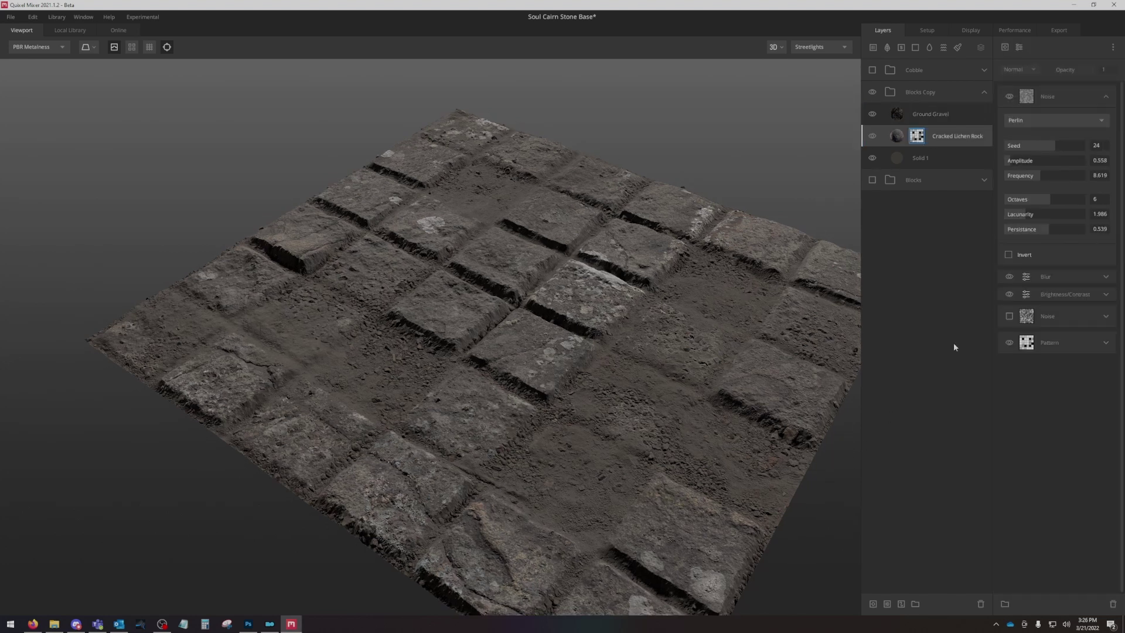
click(1105, 343)
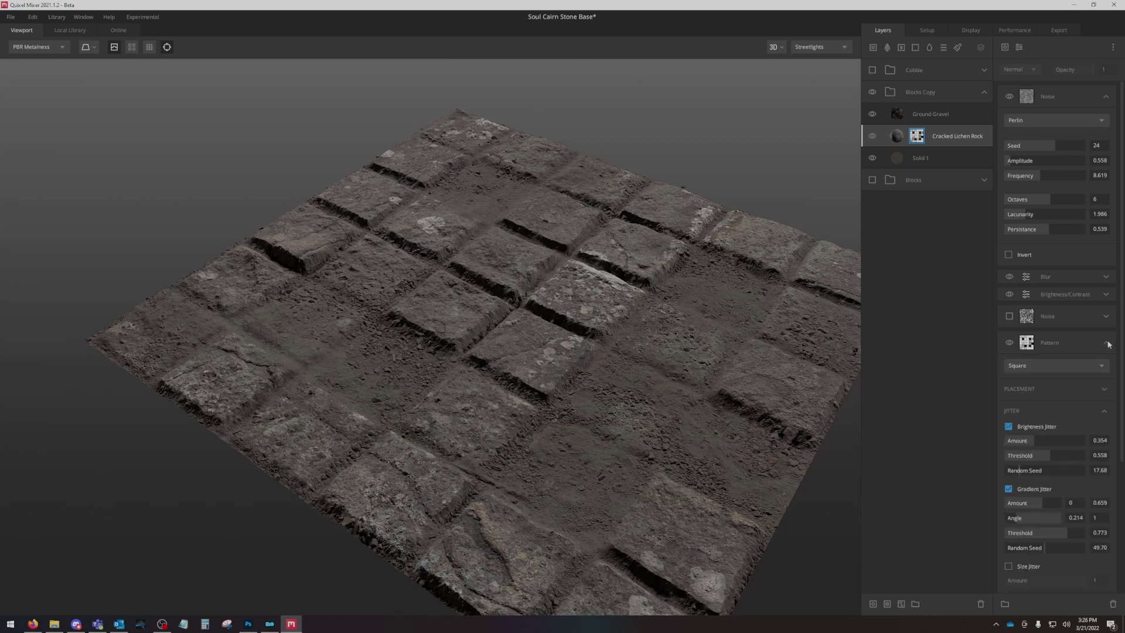
scroll(1031, 410, down, 3)
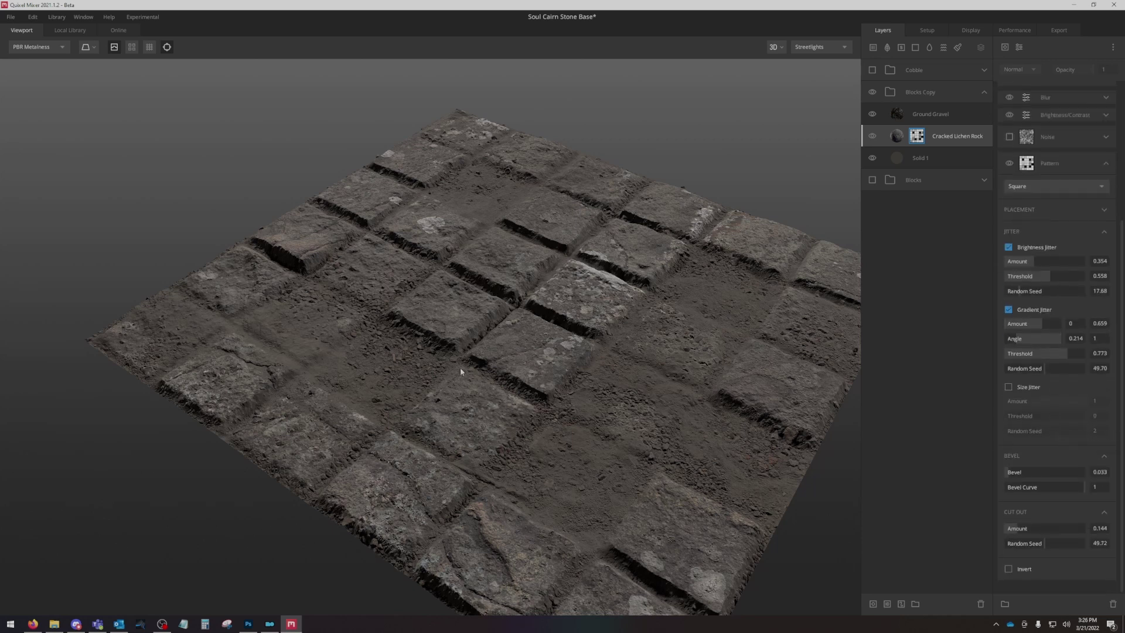
middle_drag(515, 175, 389, 188)
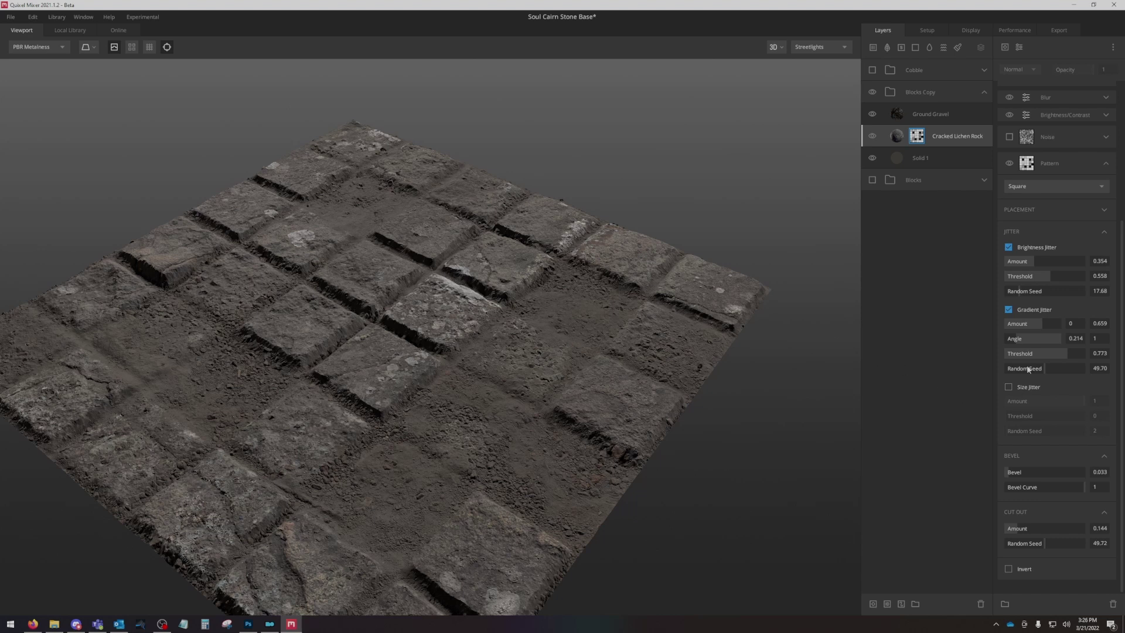
click(1052, 212)
drag(1037, 226, 1019, 244)
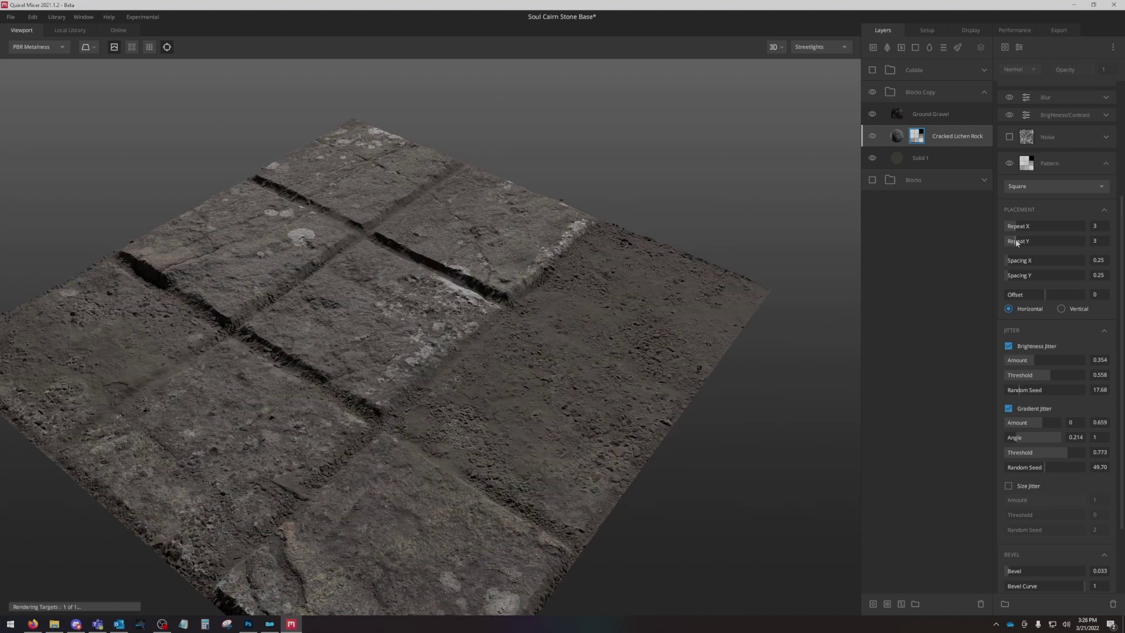
drag(515, 311, 553, 413)
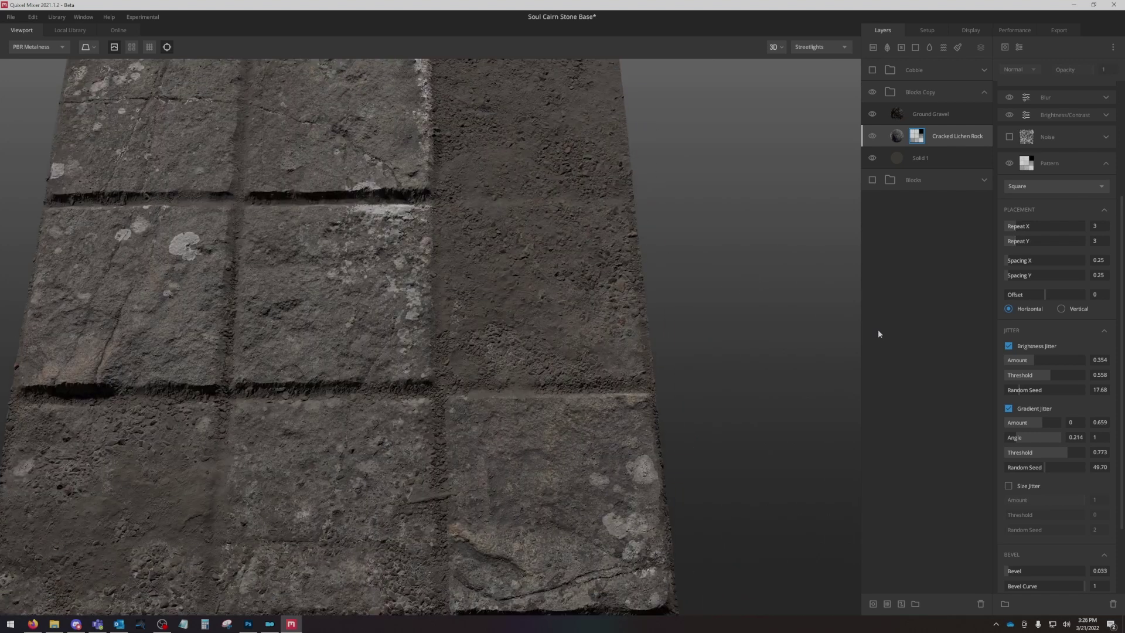
Reduce the square pattern's Repeat X and Repeat Y to 2 for larger blocks.
drag(1017, 228, 1015, 245)
scroll(523, 353, down, 3)
drag(508, 354, 439, 318)
scroll(440, 318, up, 3)
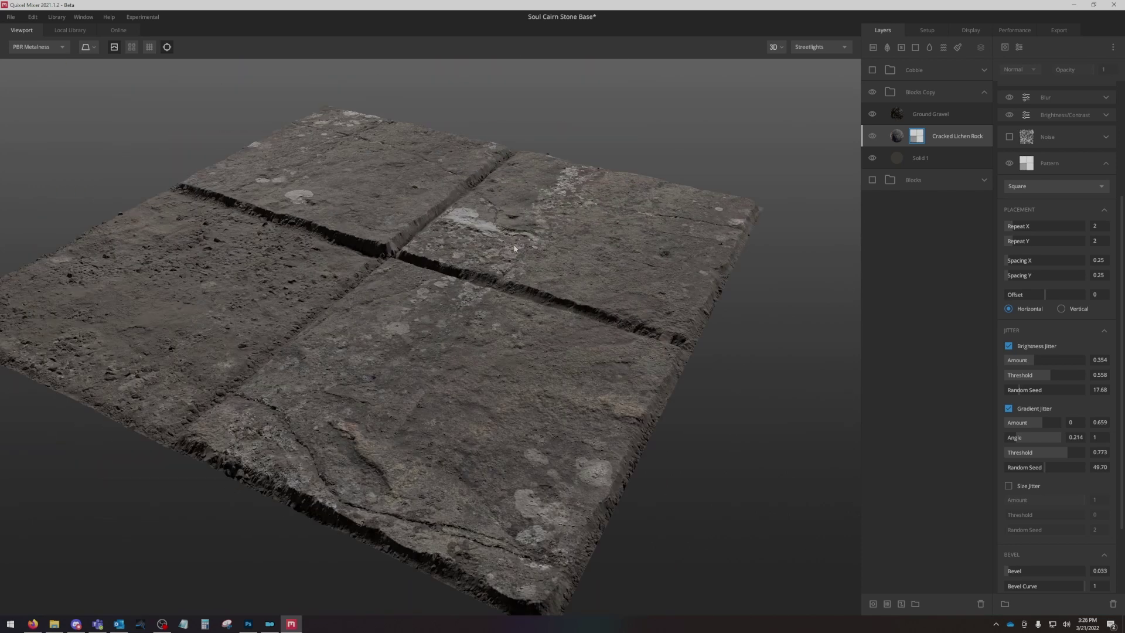
middle_drag(393, 255, 389, 366)
Set the opacity of the Perlin noise at the top of the mask stack to 0.615.
scroll(1084, 169, up, 3)
scroll(1063, 151, up, 2)
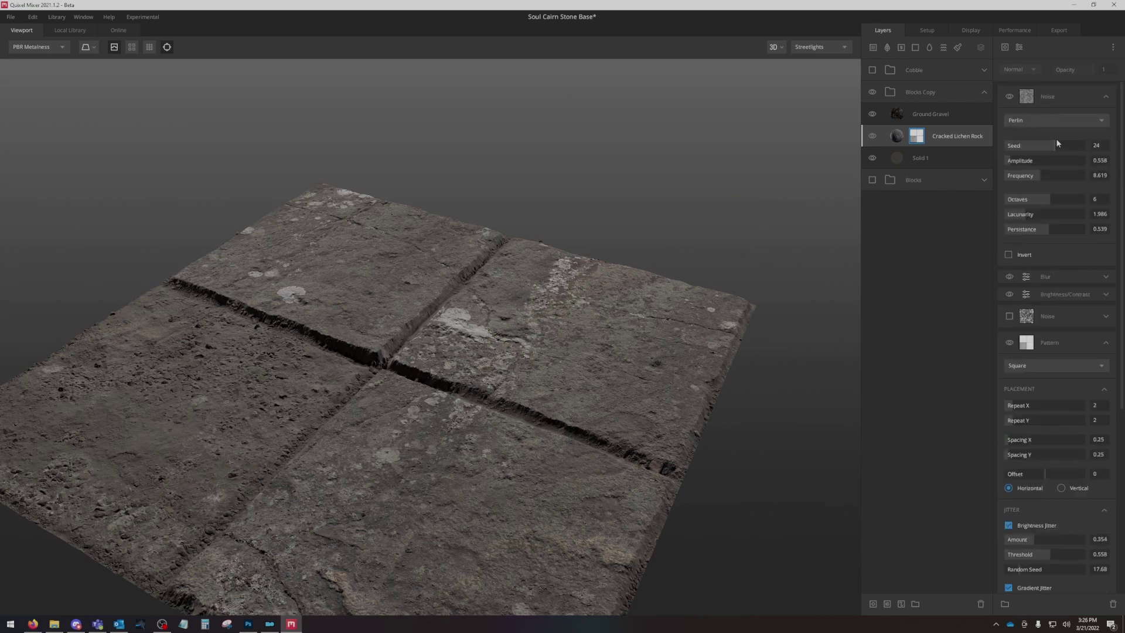
click(1074, 99)
drag(1067, 70, 1079, 74)
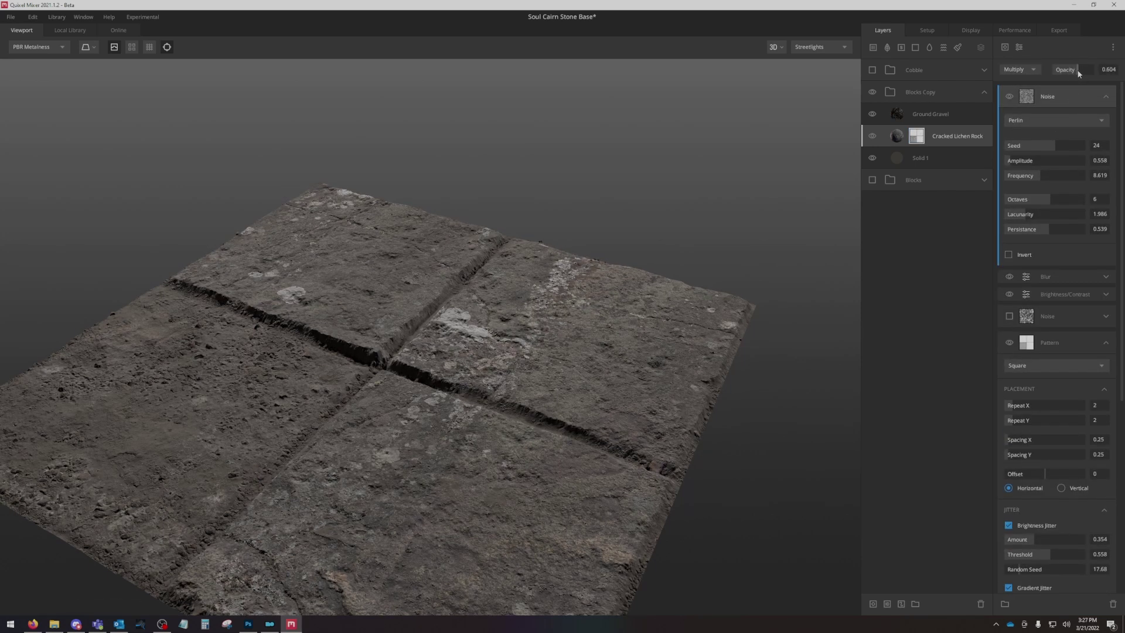
right_click(1079, 74)
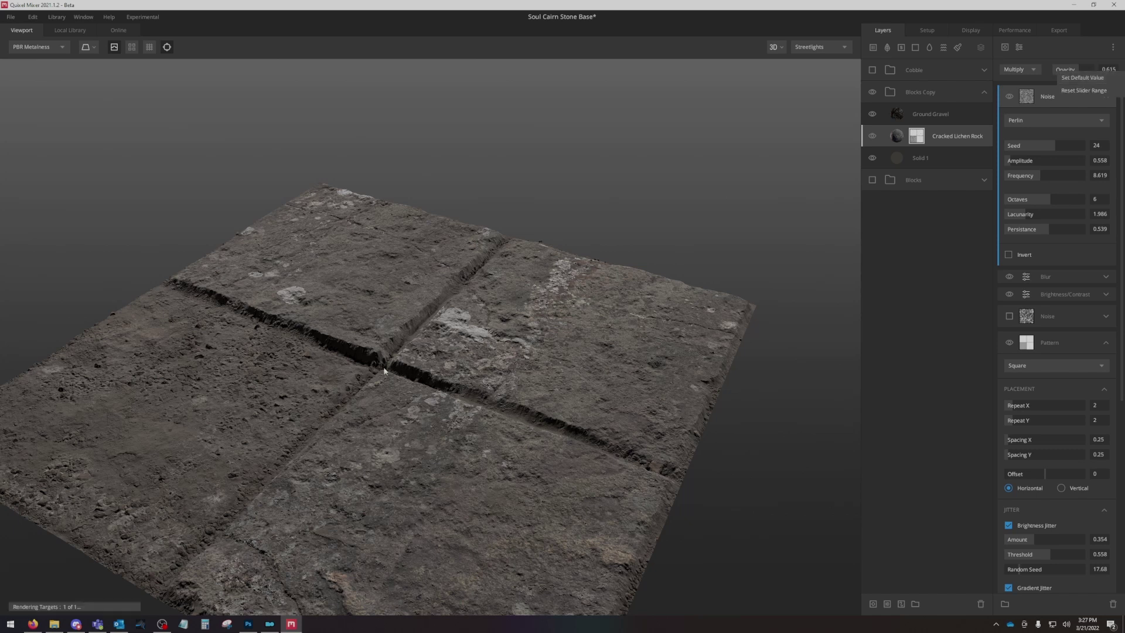
drag(412, 361, 472, 416)
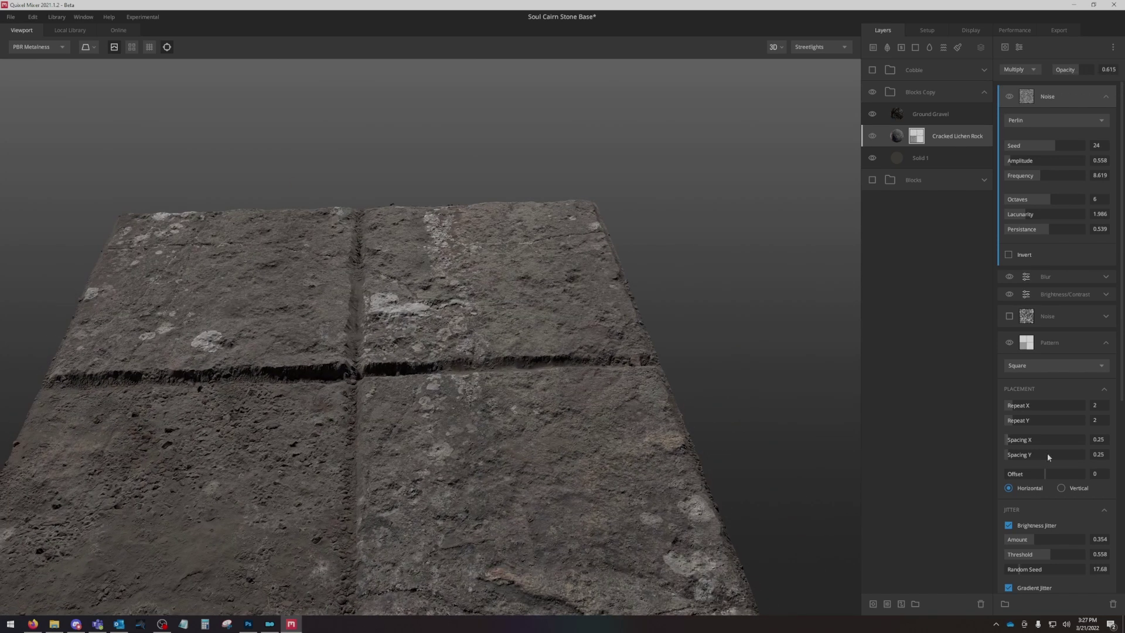
Turn off the square pattern's Gradient Jitter and lower its Brightness Jitter Amount to 0.138.
scroll(1049, 456, down, 5)
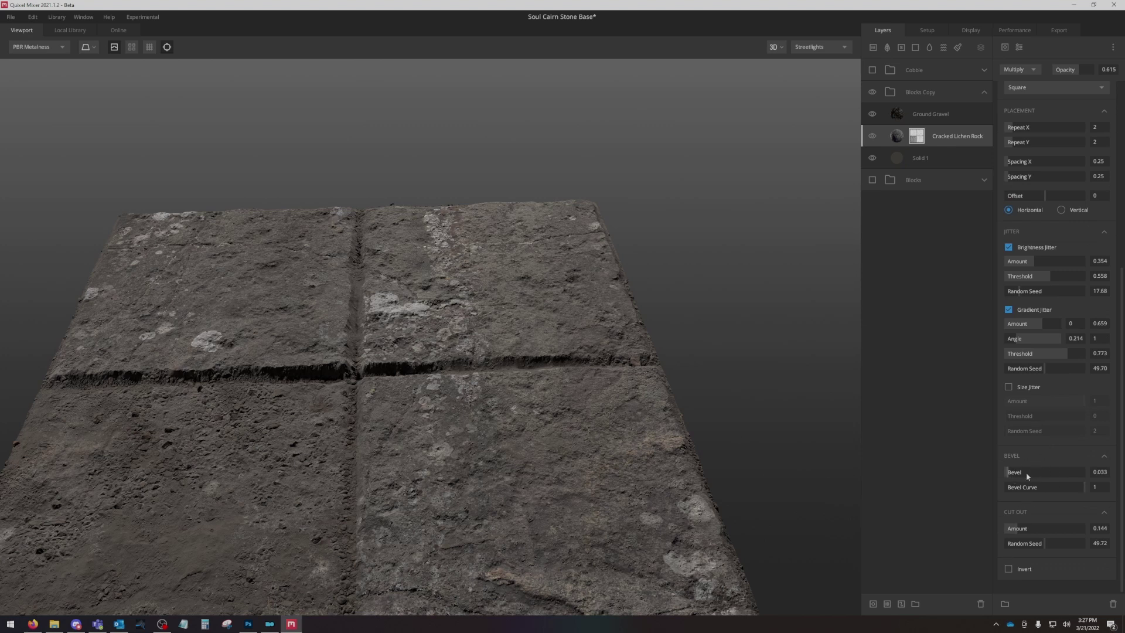
click(1008, 309)
drag(666, 433, 629, 438)
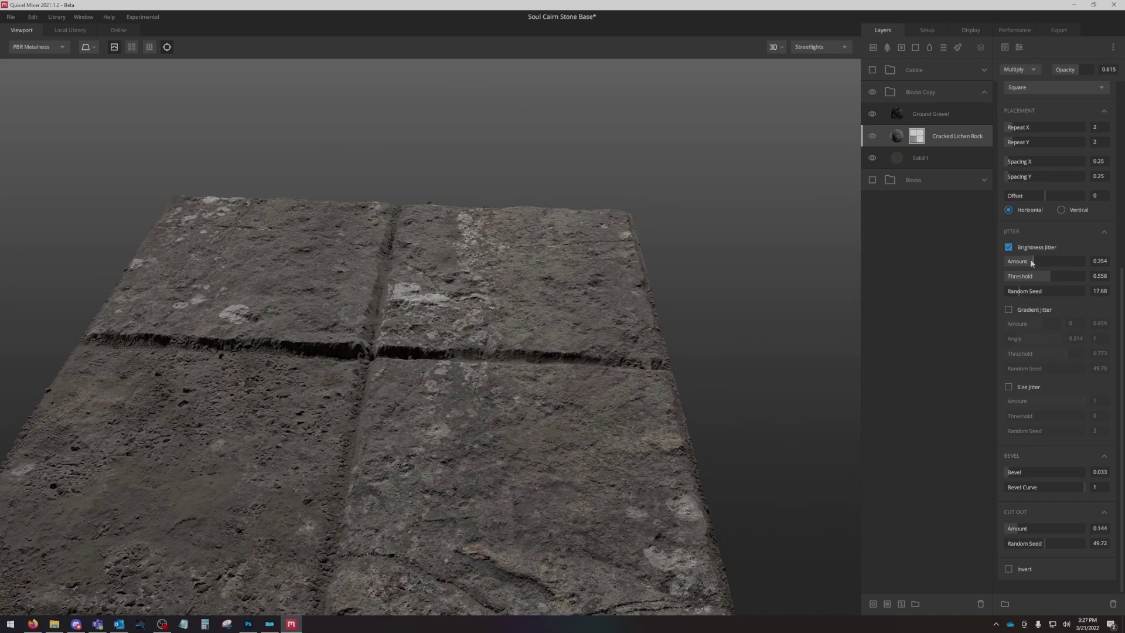
mouse_move(1032, 258)
mouse_down()
mouse_move(1003, 260)
mouse_move(1016, 261)
mouse_up()
drag(498, 450, 546, 477)
Raise the square pattern's Repeat X and Repeat Y back to 3.
scroll(1043, 257, up, 2)
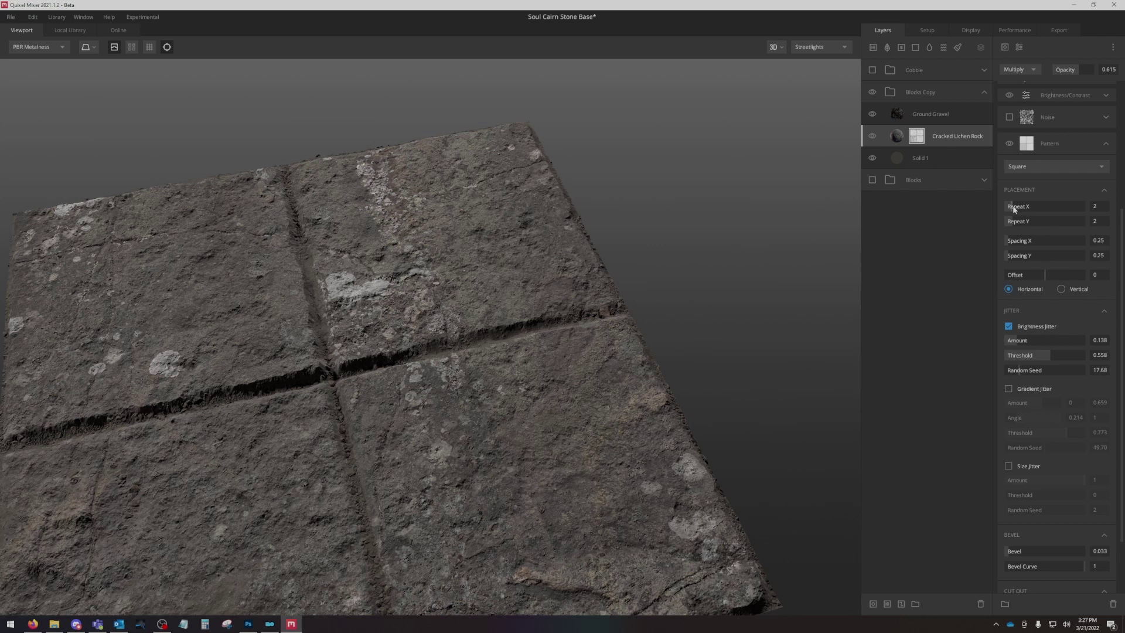
drag(1015, 208, 1018, 220)
scroll(559, 412, down, 3)
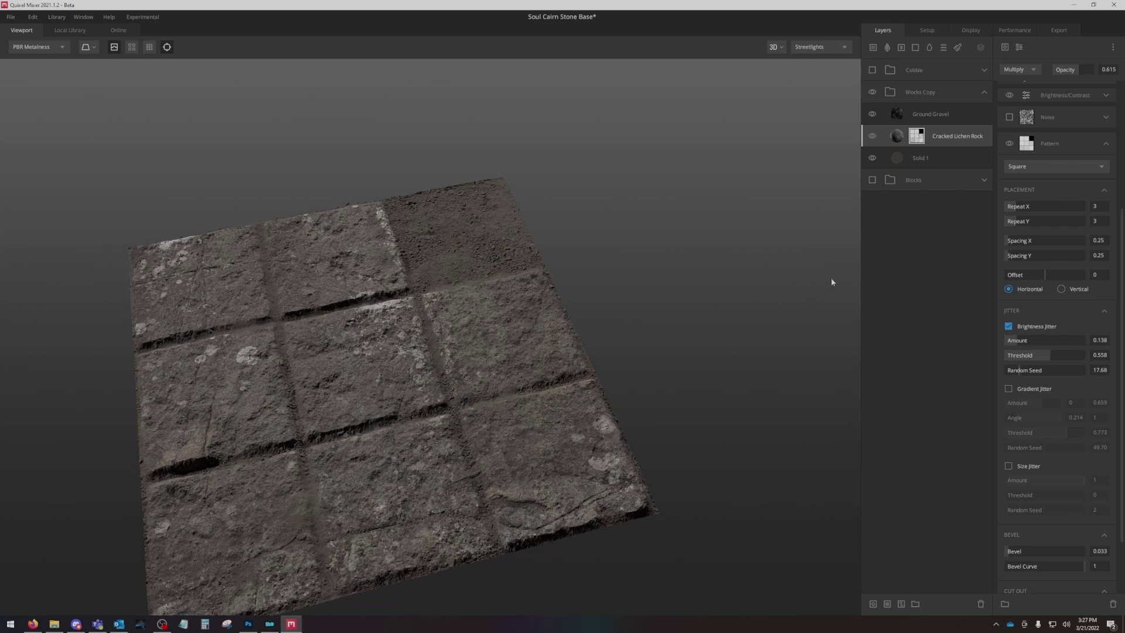
Raise the square pattern's Repeat X to 12 and Repeat Y to 15 for small, dense bricks.
drag(1018, 207, 1043, 210)
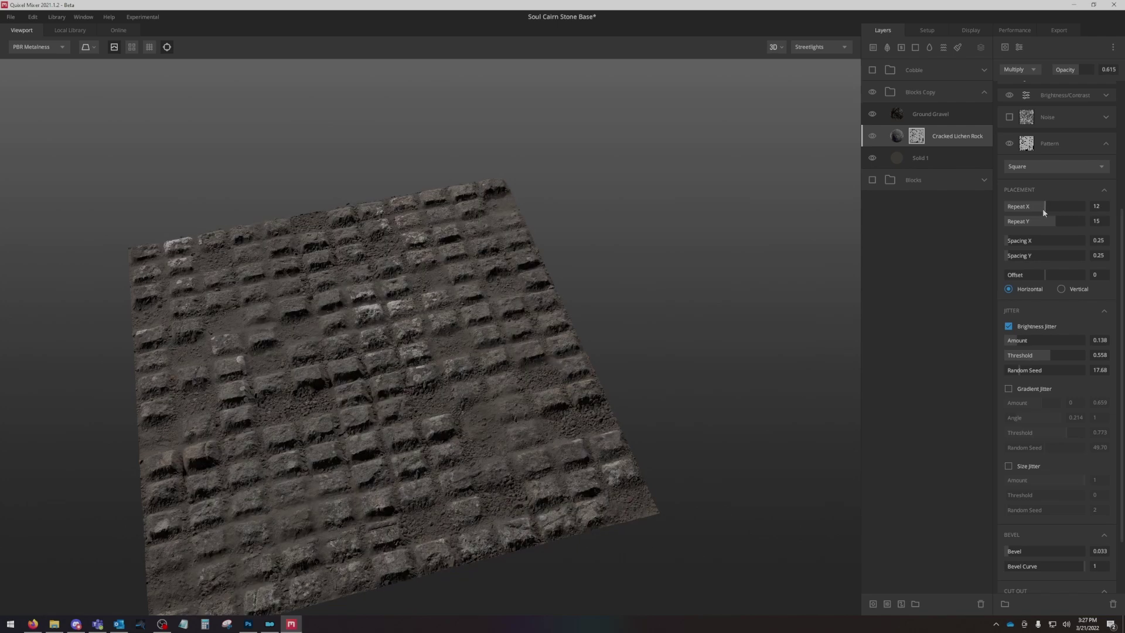
scroll(360, 371, up, 3)
alt+drag(359, 371, 387, 334)
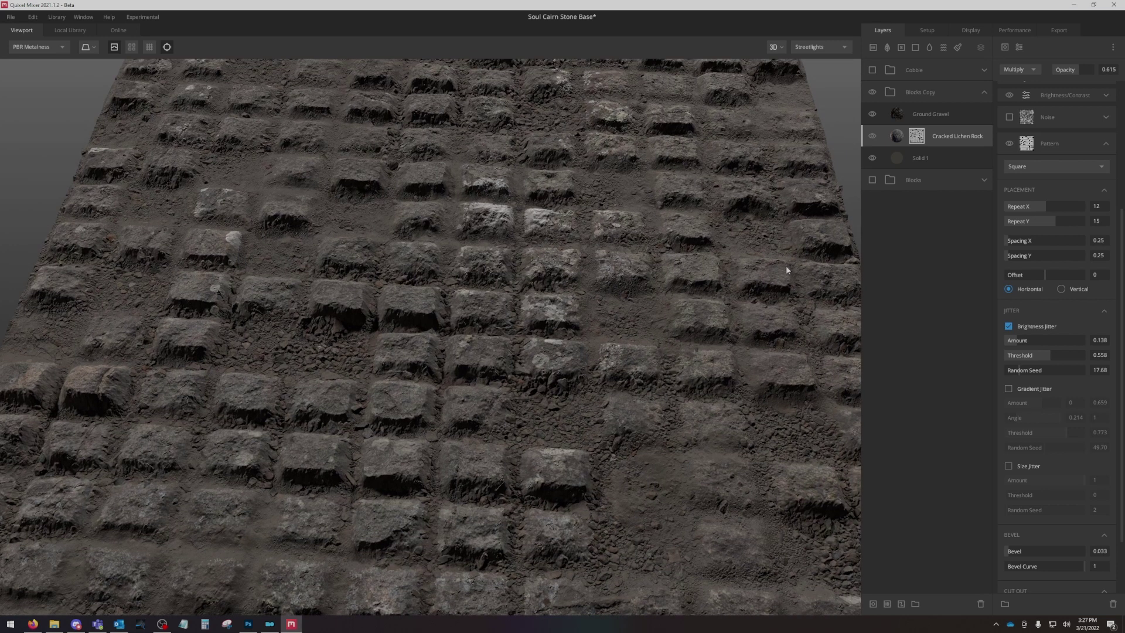
scroll(581, 389, down, 5)
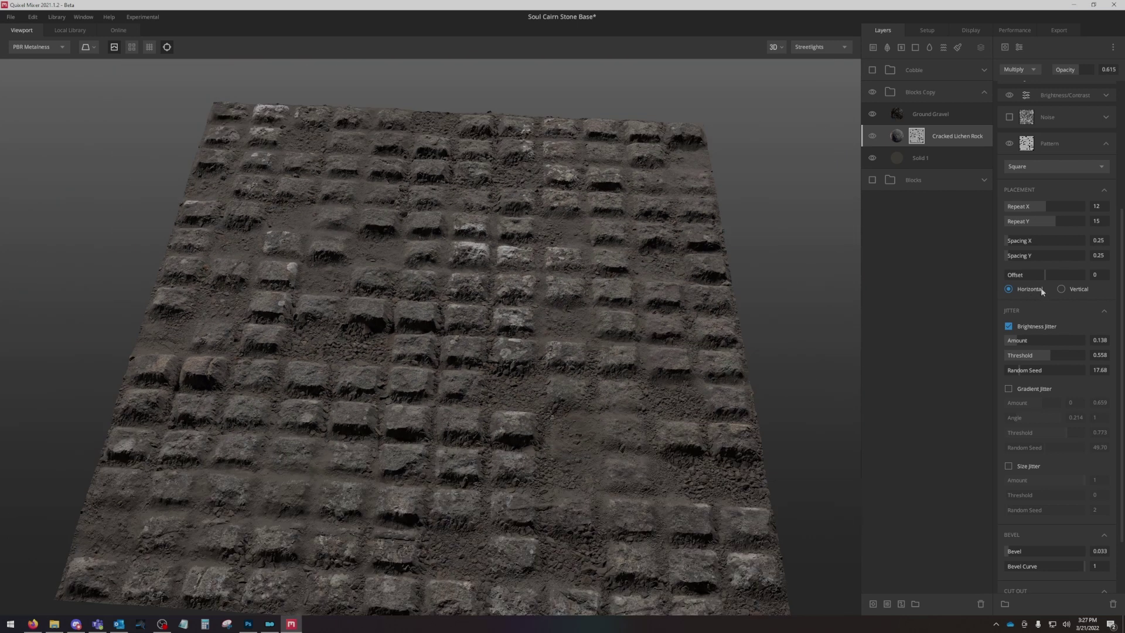
Stagger the brick rows by setting the pattern's horizontal Offset to 0.58.
drag(1047, 273, 1067, 271)
scroll(570, 329, down, 4)
mouse_move(571, 330)
mouse_down()
mouse_move(683, 266)
mouse_move(626, 282)
mouse_move(584, 329)
mouse_up()
Raise the Strength of the Gaussian Blur in the mask stack to 0.133 to round the bricks into cobbles.
scroll(1090, 233, up, 3)
click(1070, 258)
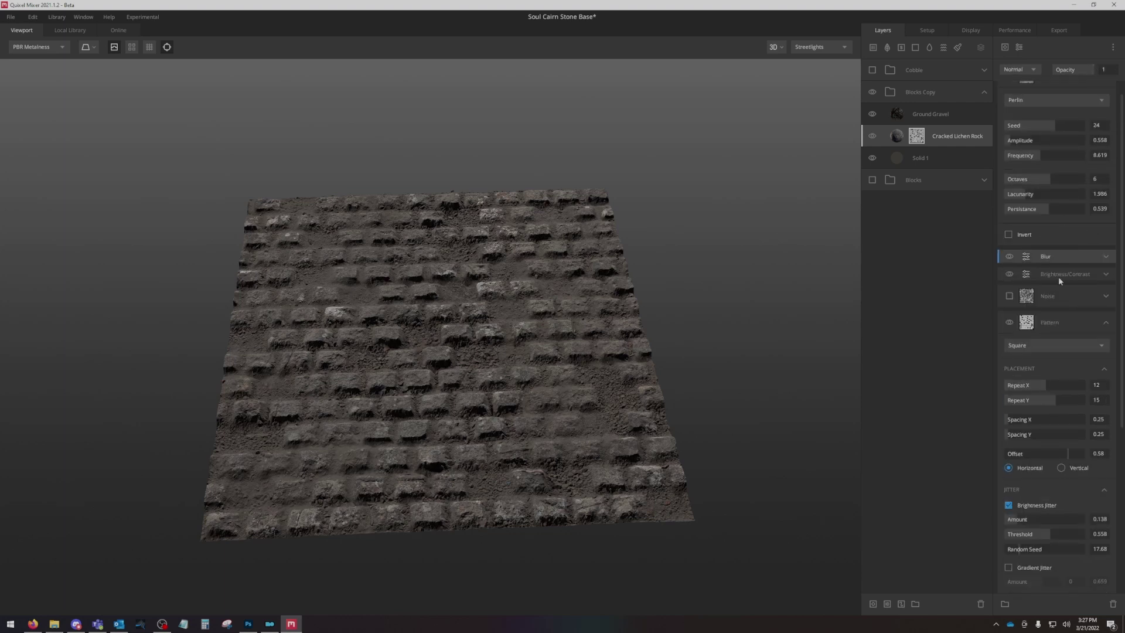
click(1107, 257)
drag(1010, 294, 1016, 293)
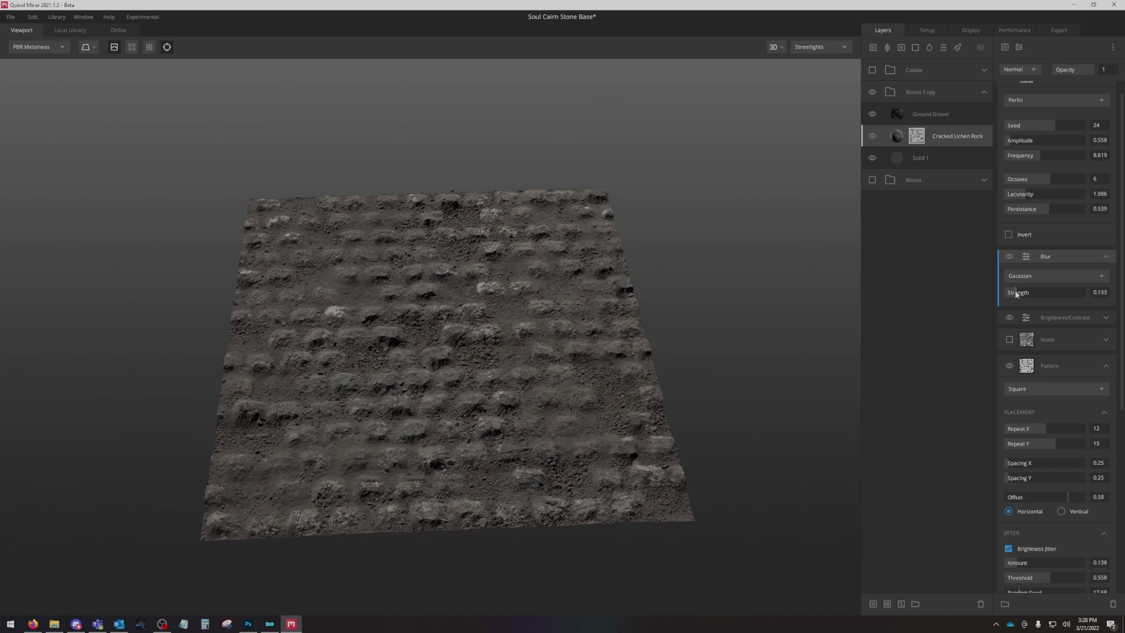
scroll(326, 396, up, 3)
drag(325, 396, 542, 341)
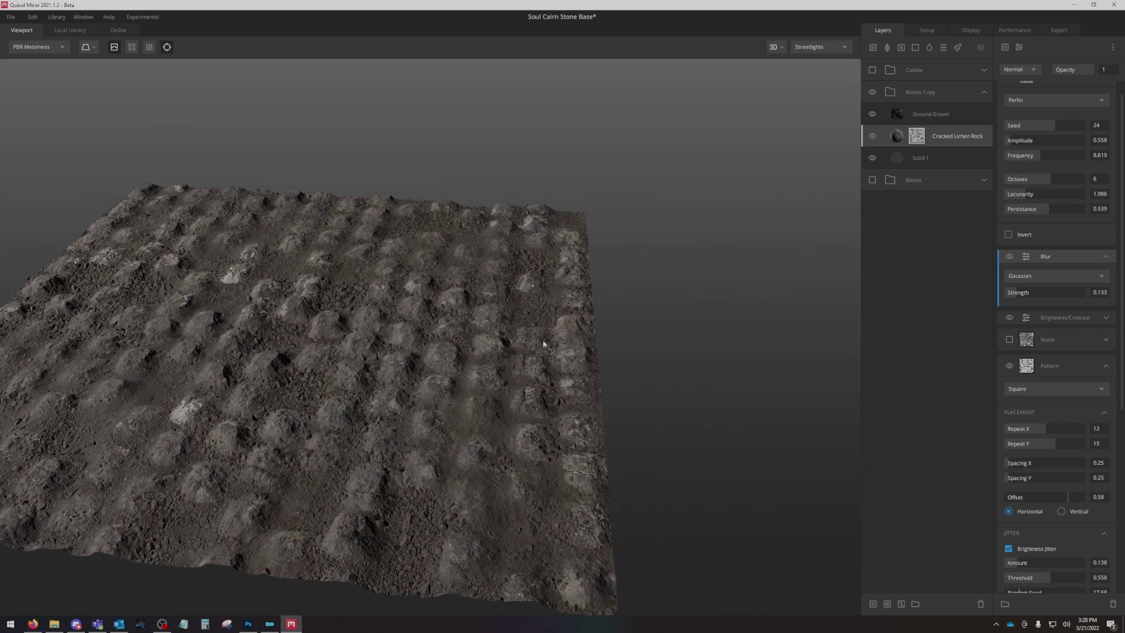
Raise the Ground Gravel layer's Height to 4.478 and add a liquid layer above it.
click(944, 112)
drag(1055, 125, 1058, 126)
drag(586, 281, 229, 375)
middle_drag(562, 209, 521, 331)
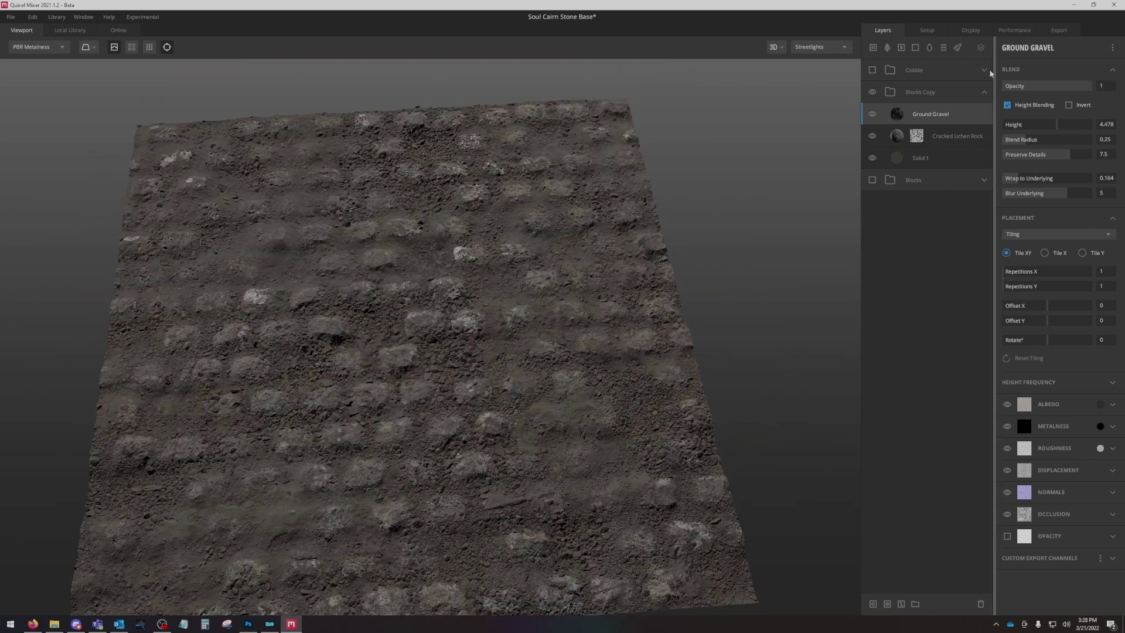
click(929, 47)
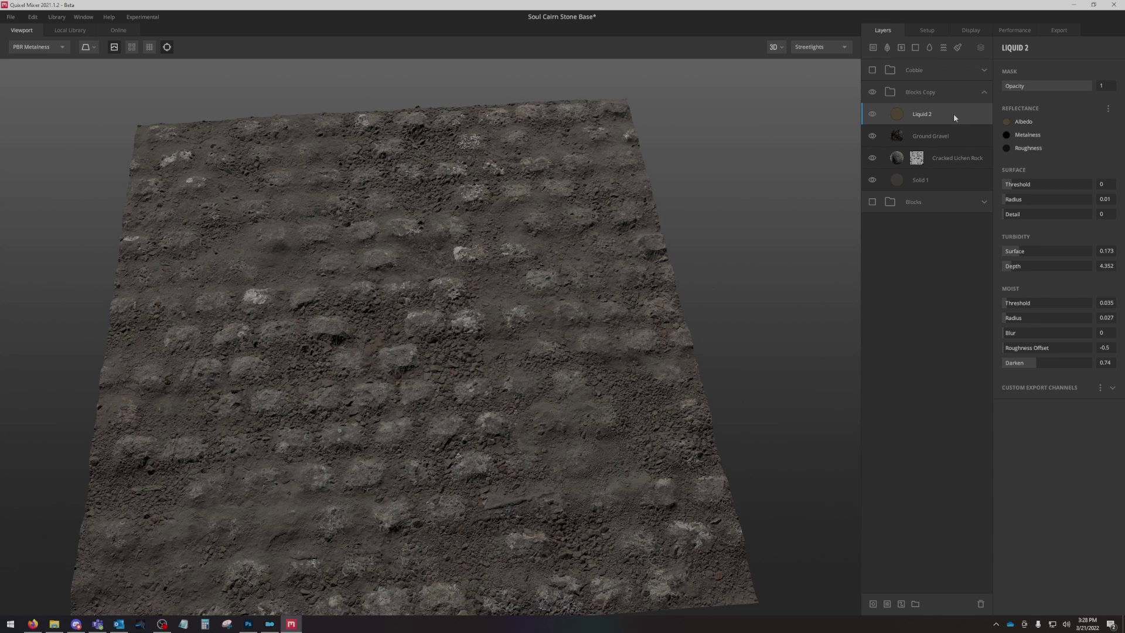
Raise the Liquid 2 layer's surface Threshold to 3.254 and check how the water fills the gaps between the stones.
drag(1015, 188, 1026, 185)
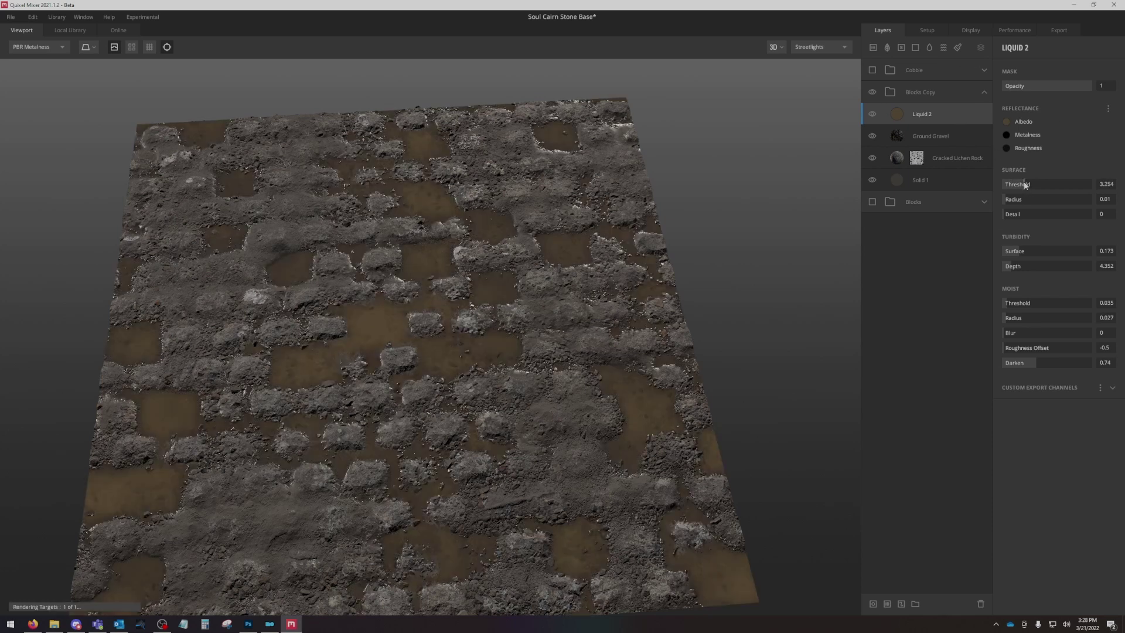
drag(550, 351, 486, 317)
key(t)
scroll(389, 352, down, 6)
key(t)
scroll(389, 353, up, 3)
Delete the Liquid 2 layer and add the Nordic Moss 1X1 M surface above Ground Gravel in its place.
right_click(963, 115)
click(995, 159)
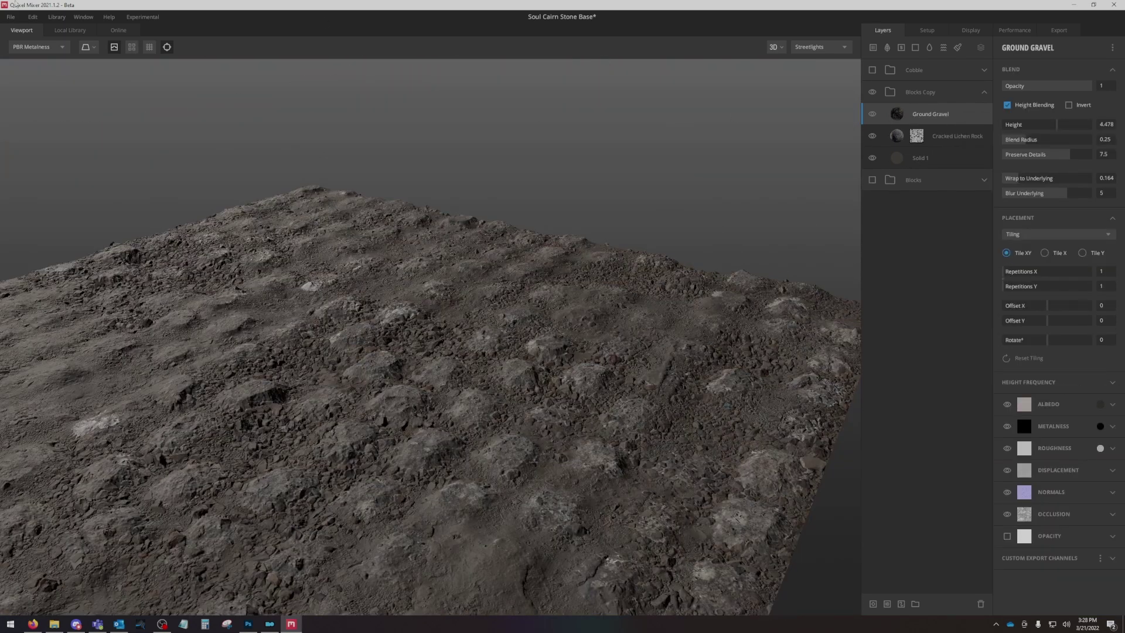
click(77, 34)
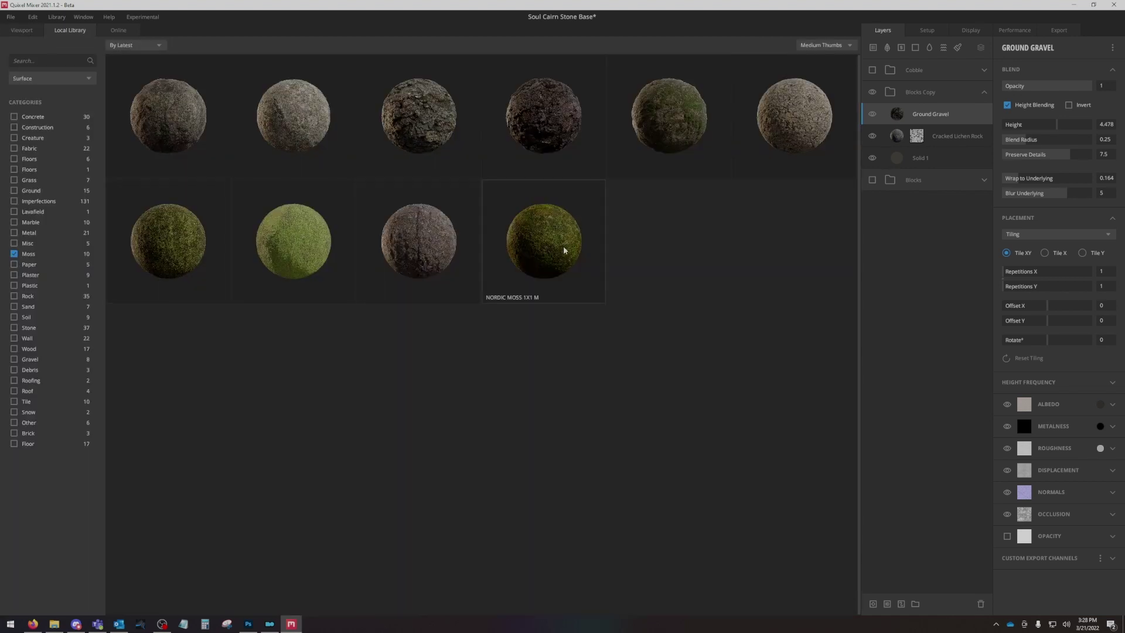
drag(543, 241, 949, 119)
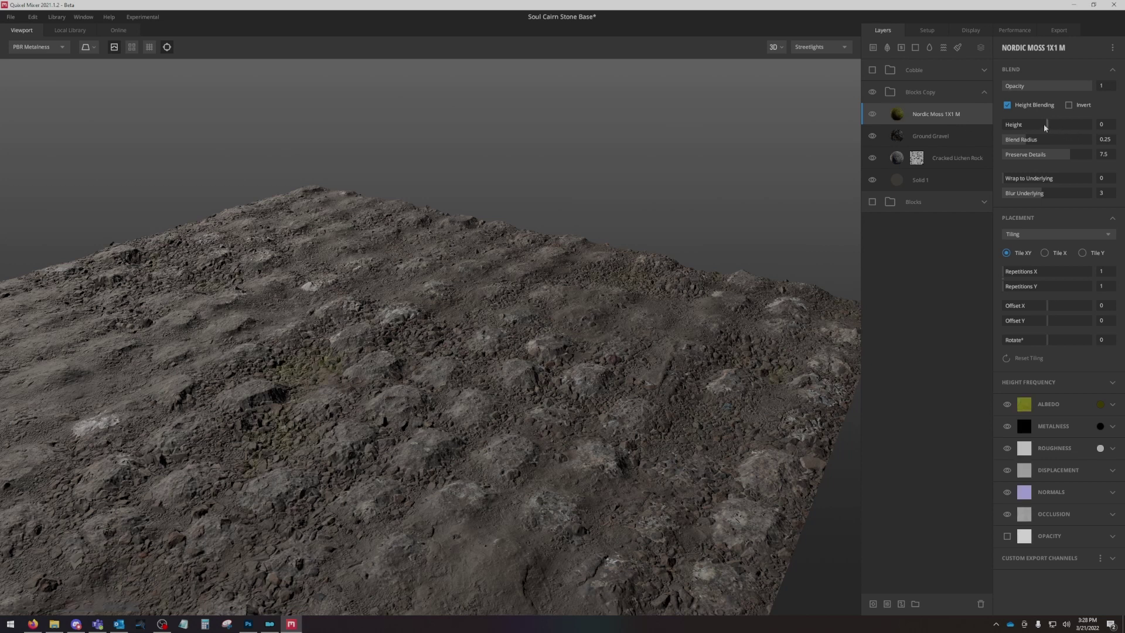
Raise the Nordic Moss 1X1 M layer's Height slightly to spread moss across the gravel between the stones.
drag(1044, 127, 1054, 125)
scroll(560, 331, down, 5)
drag(559, 331, 544, 294)
scroll(475, 400, up, 4)
Lower the Ground Gravel layer's Height to 4.08 to expose slightly more of the stones.
click(962, 139)
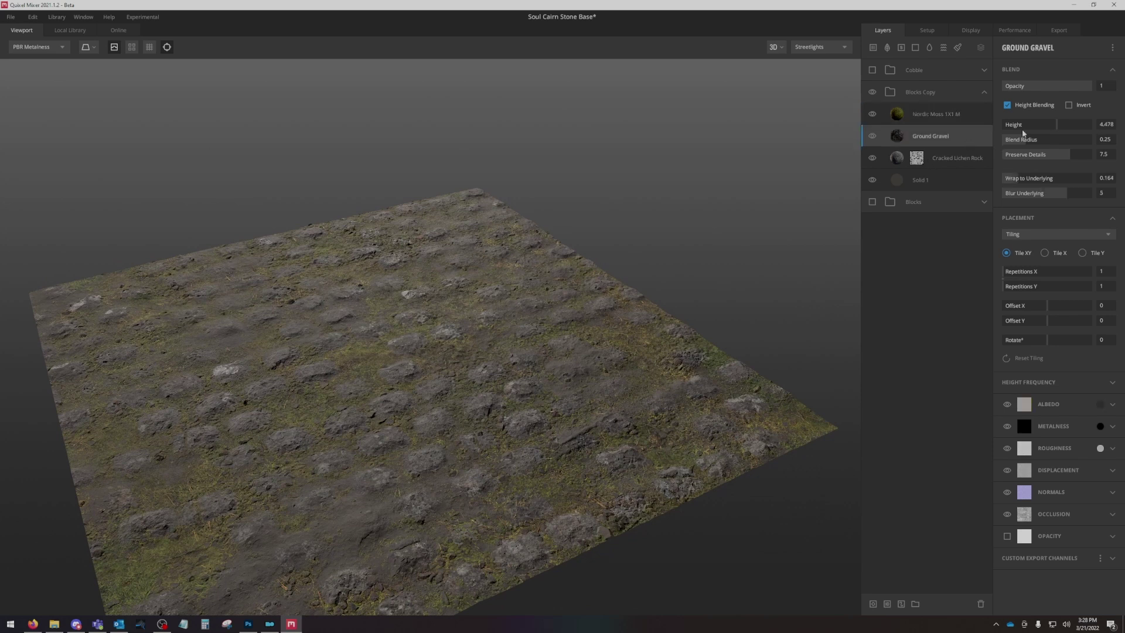
mouse_move(1057, 127)
mouse_down()
mouse_move(1038, 128)
mouse_move(1056, 125)
mouse_up()
scroll(314, 444, down, 3)
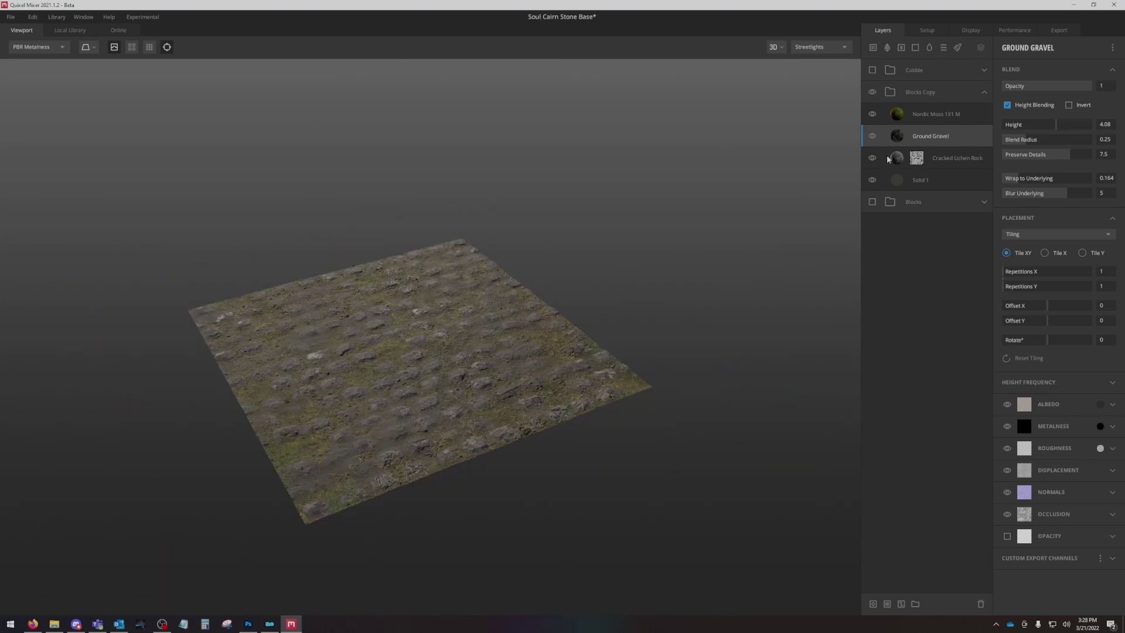
Hide the Nordic Moss and Ground Gravel layers and open the Cracked Lichen Rock layer's mask stack.
click(872, 114)
click(872, 136)
click(916, 158)
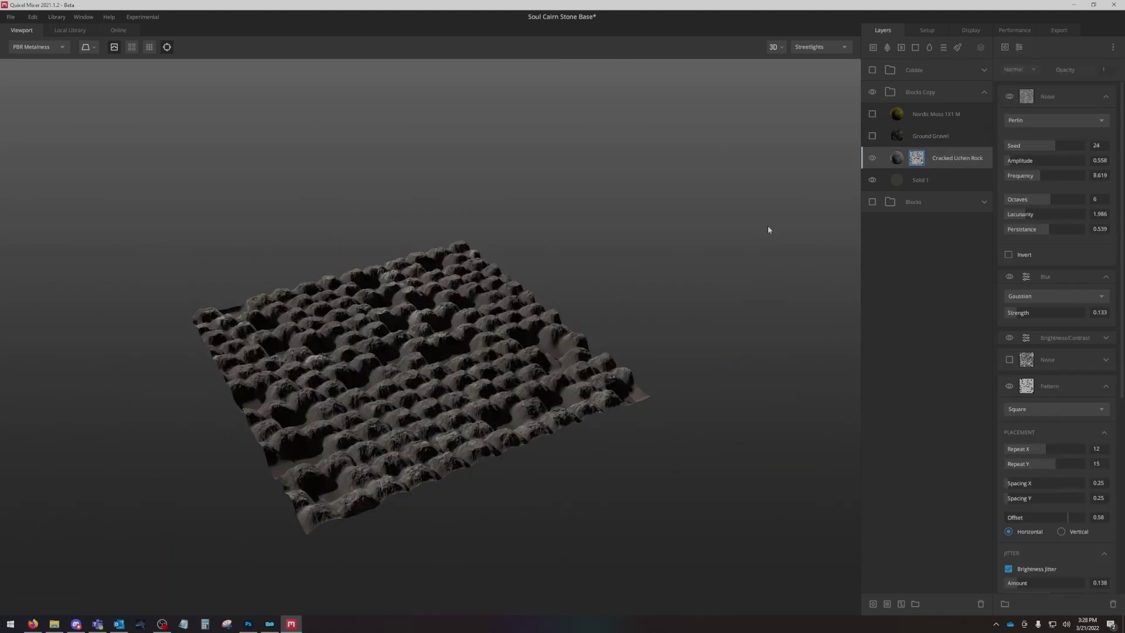
Examine the bare cobbles from several angles and review the noise, blur and square pattern settings that shape them.
drag(521, 296, 307, 404)
scroll(341, 388, up, 3)
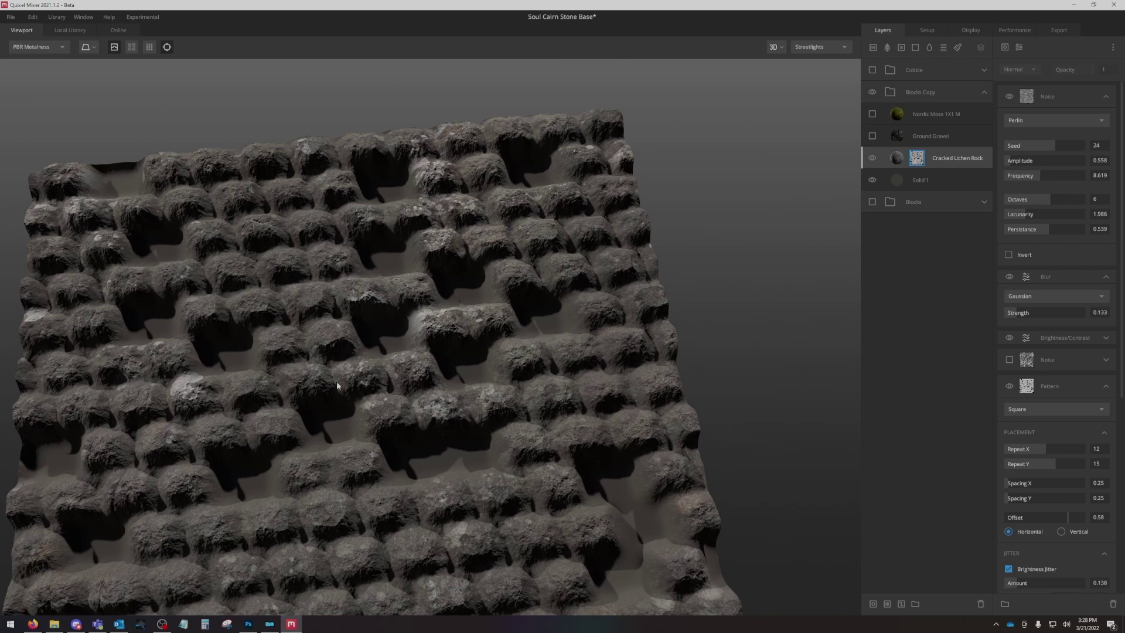
middle_drag(256, 386, 430, 263)
scroll(1040, 479, down, 5)
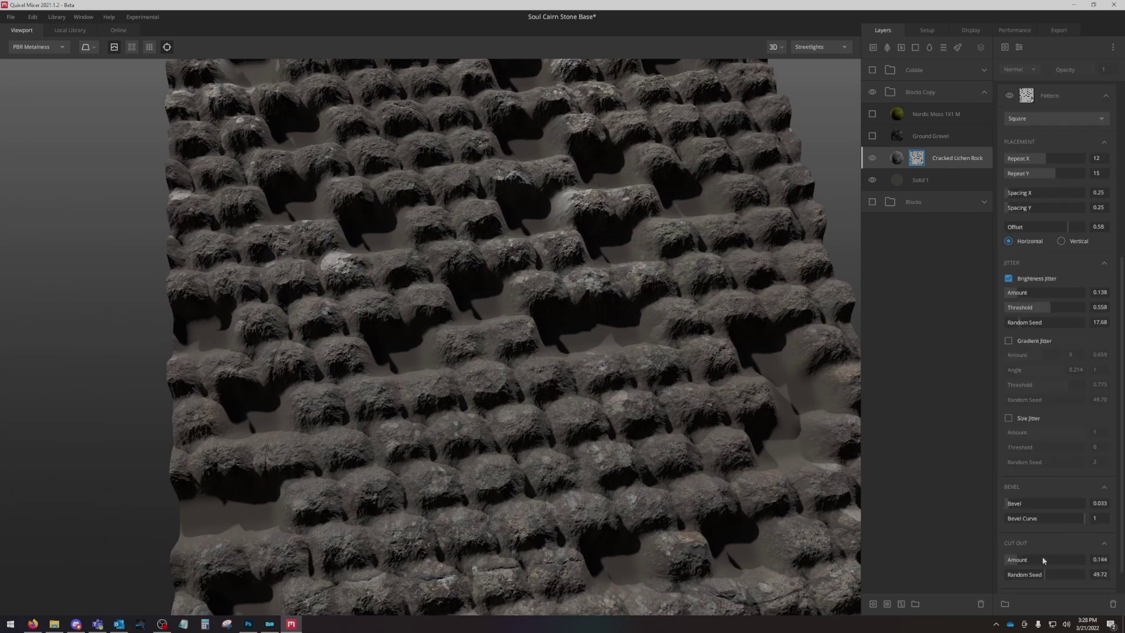
scroll(1046, 556, up, 5)
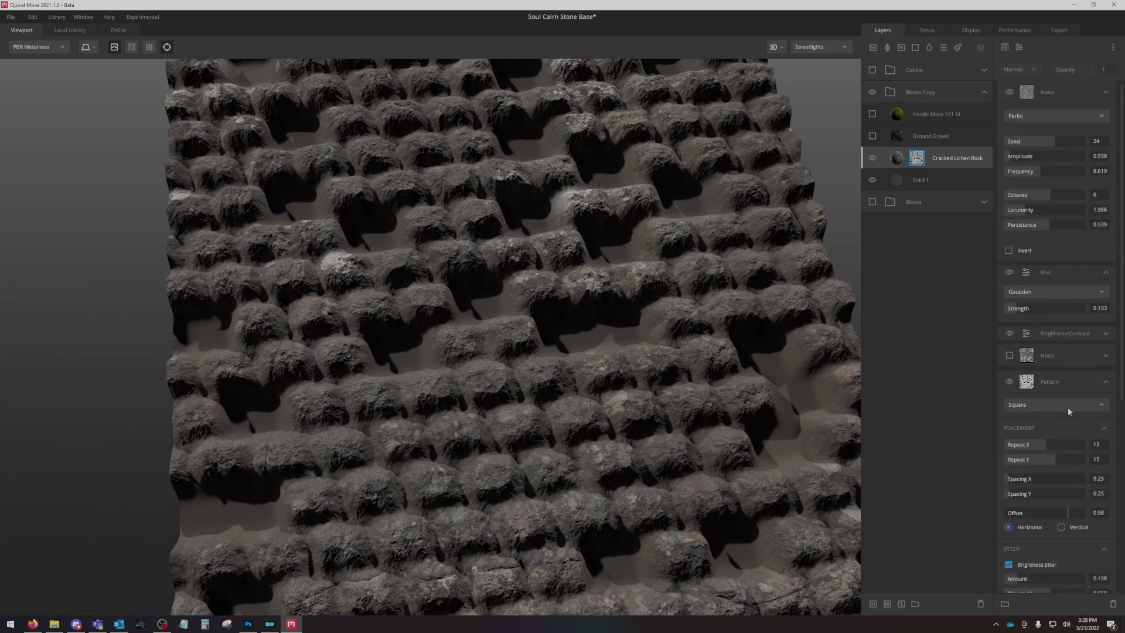
scroll(484, 342, down, 5)
drag(484, 342, 318, 517)
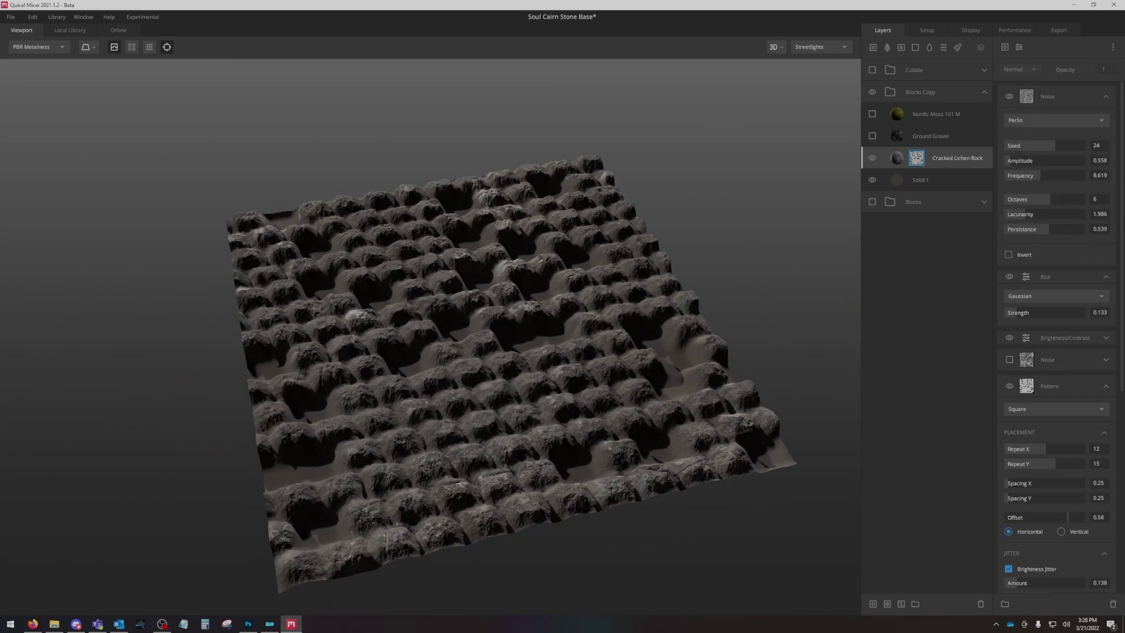
mouse_move(162, 624)
drag(428, 575, 388, 437)
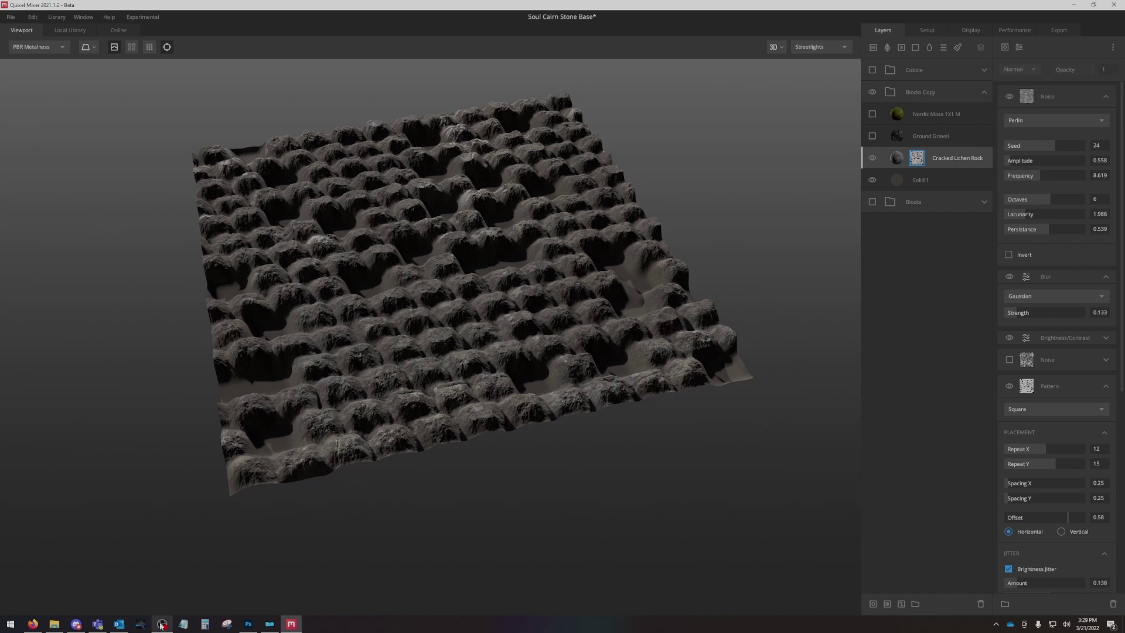